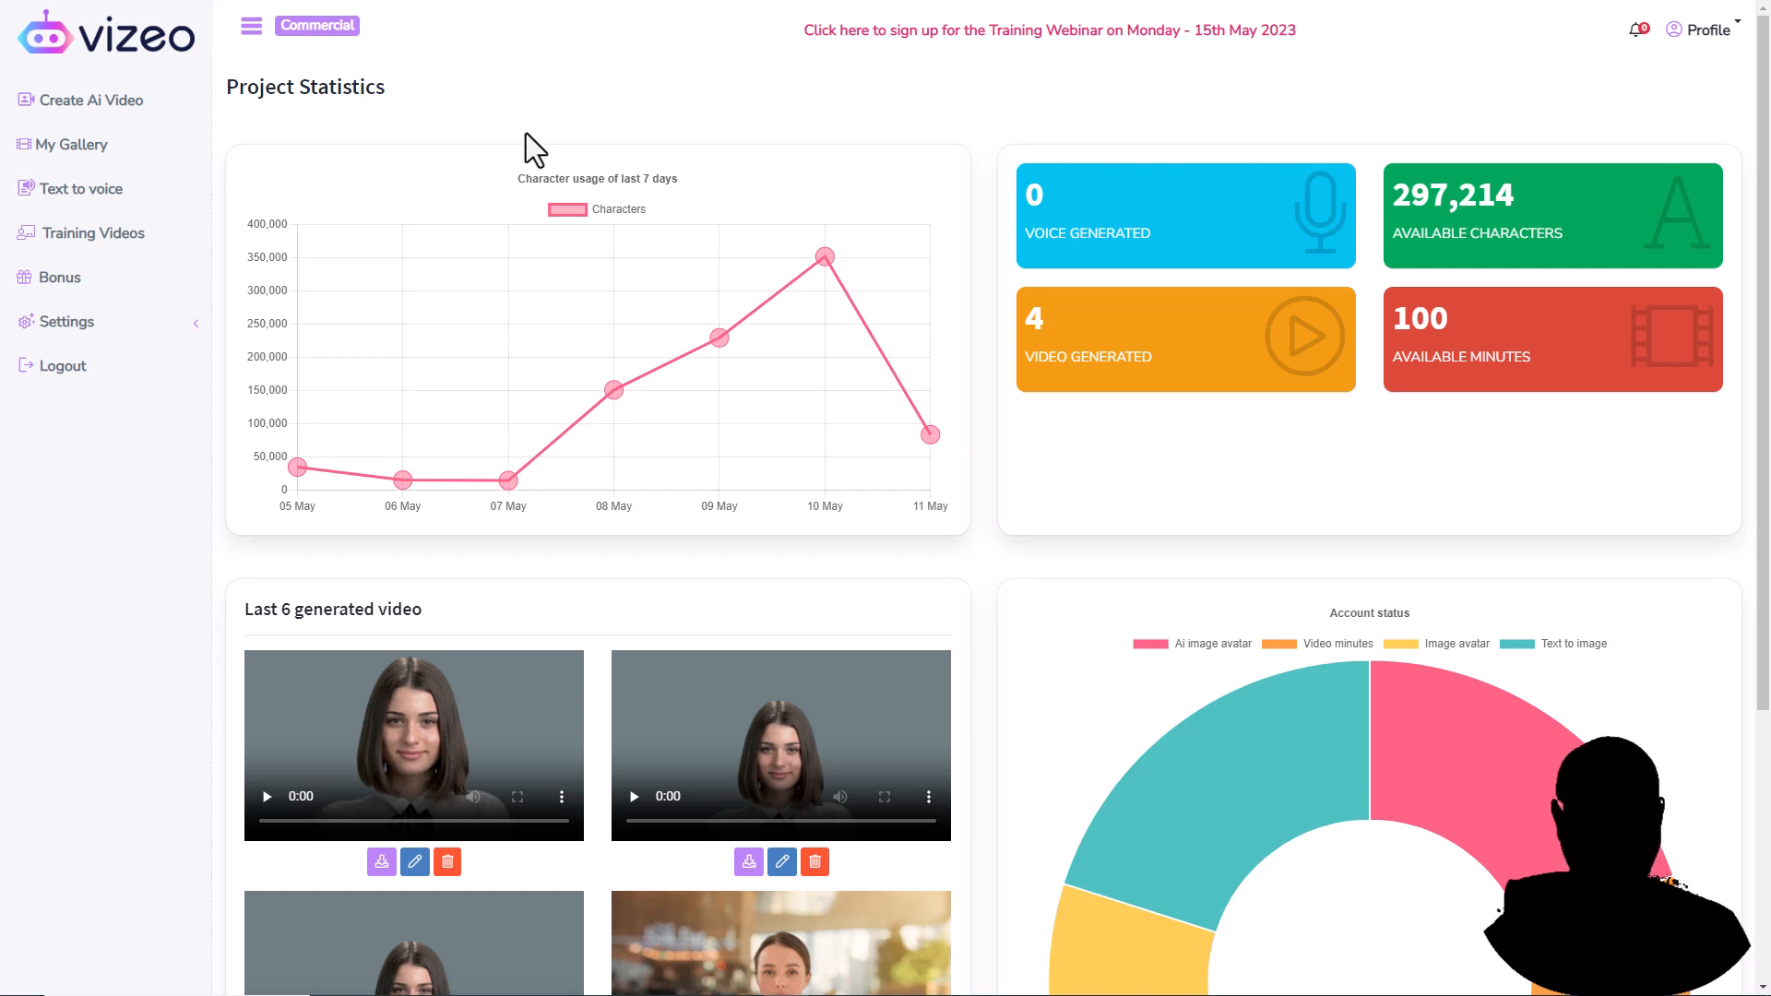
Create a new AI avatar video project named Demo56, leaving the client name empty.
left_click(127, 102)
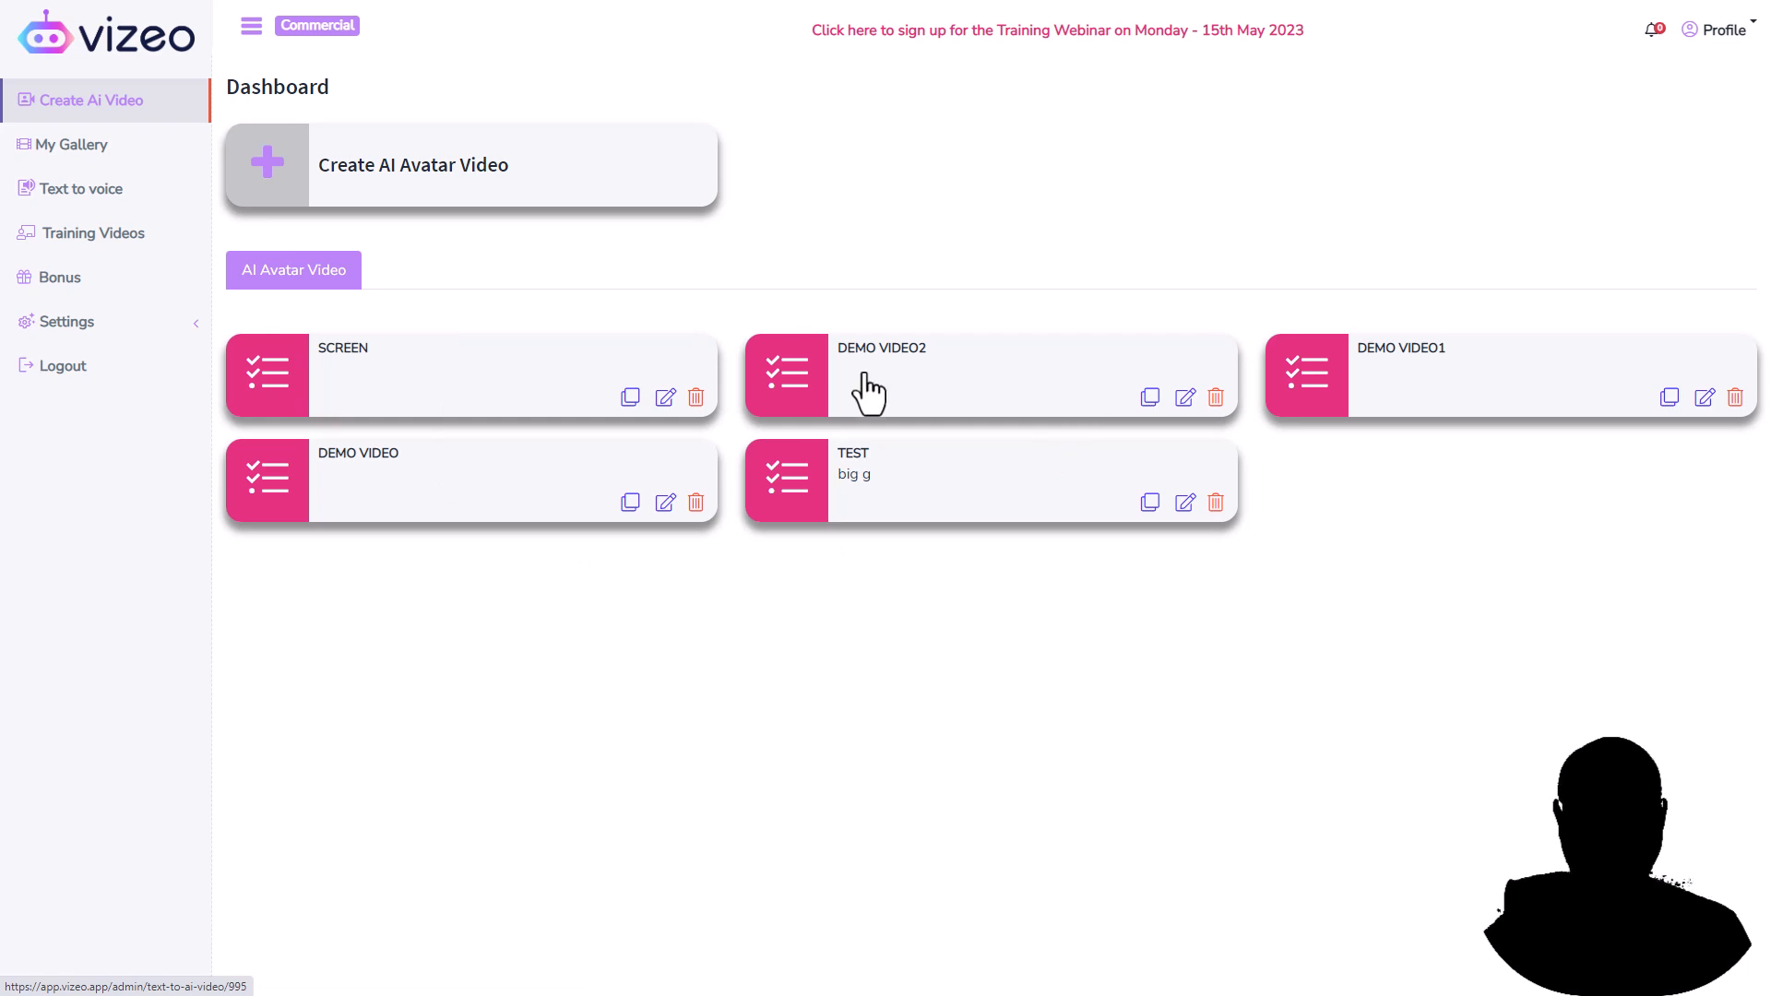
left_click(367, 181)
left_click(761, 155)
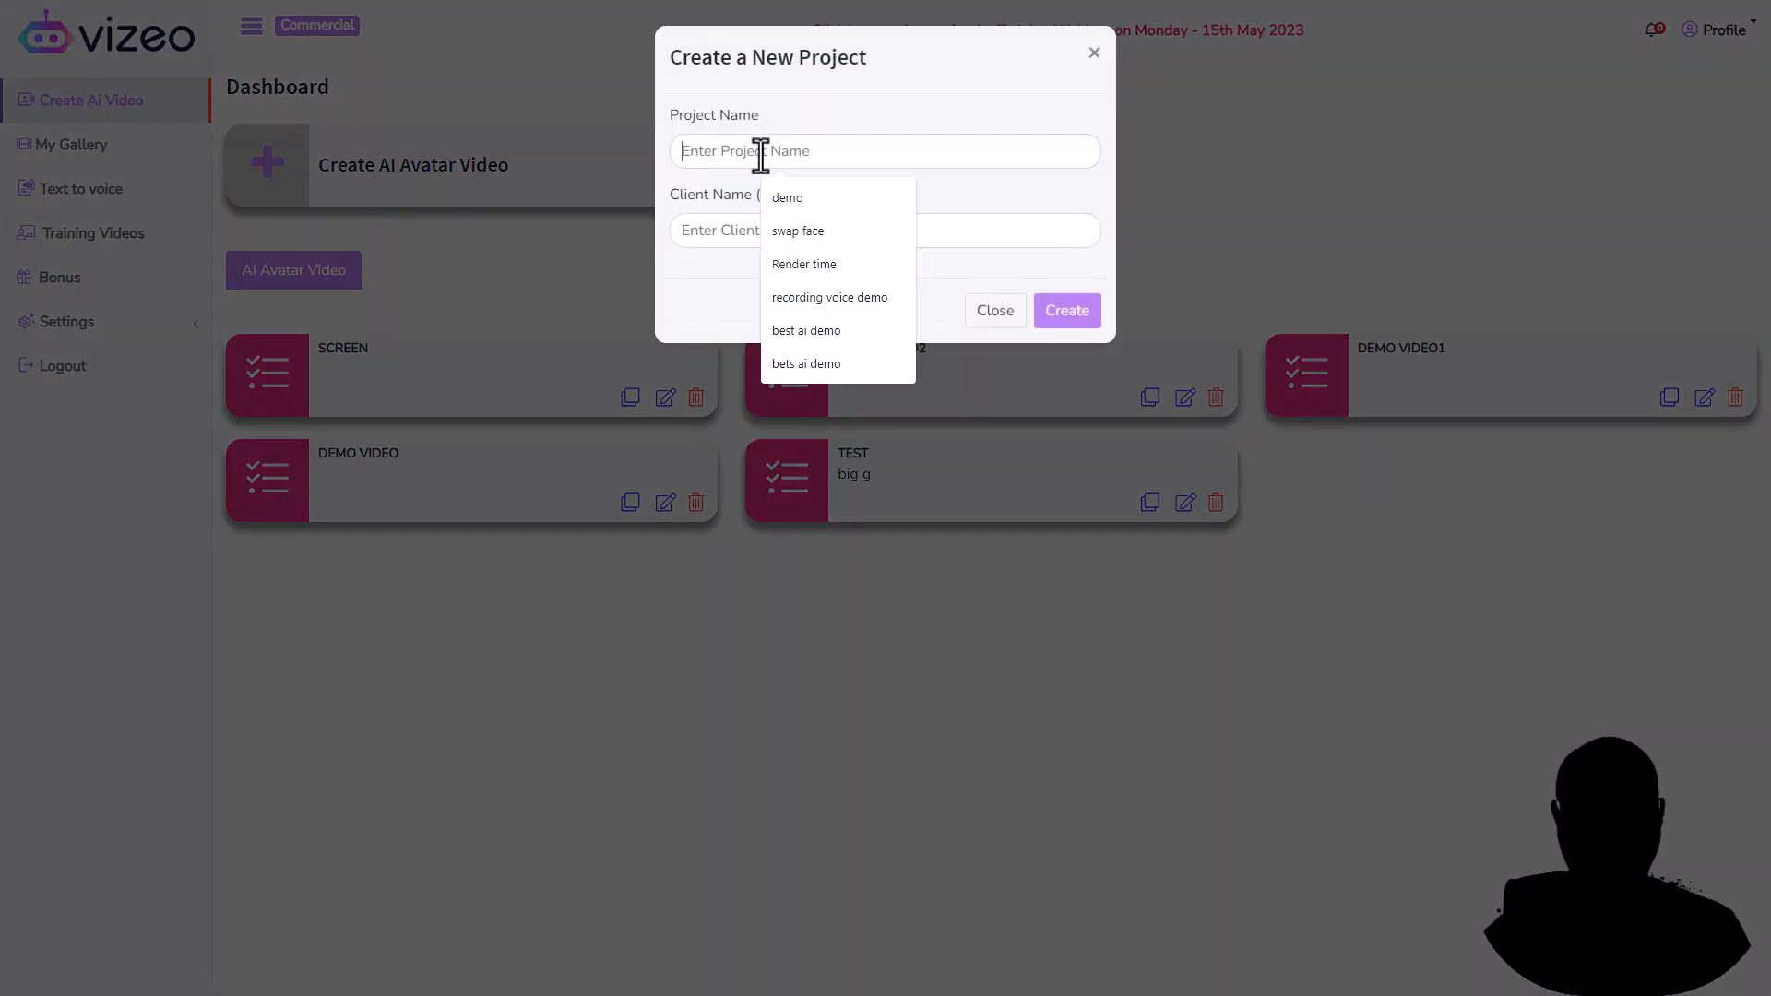
type("Demo56")
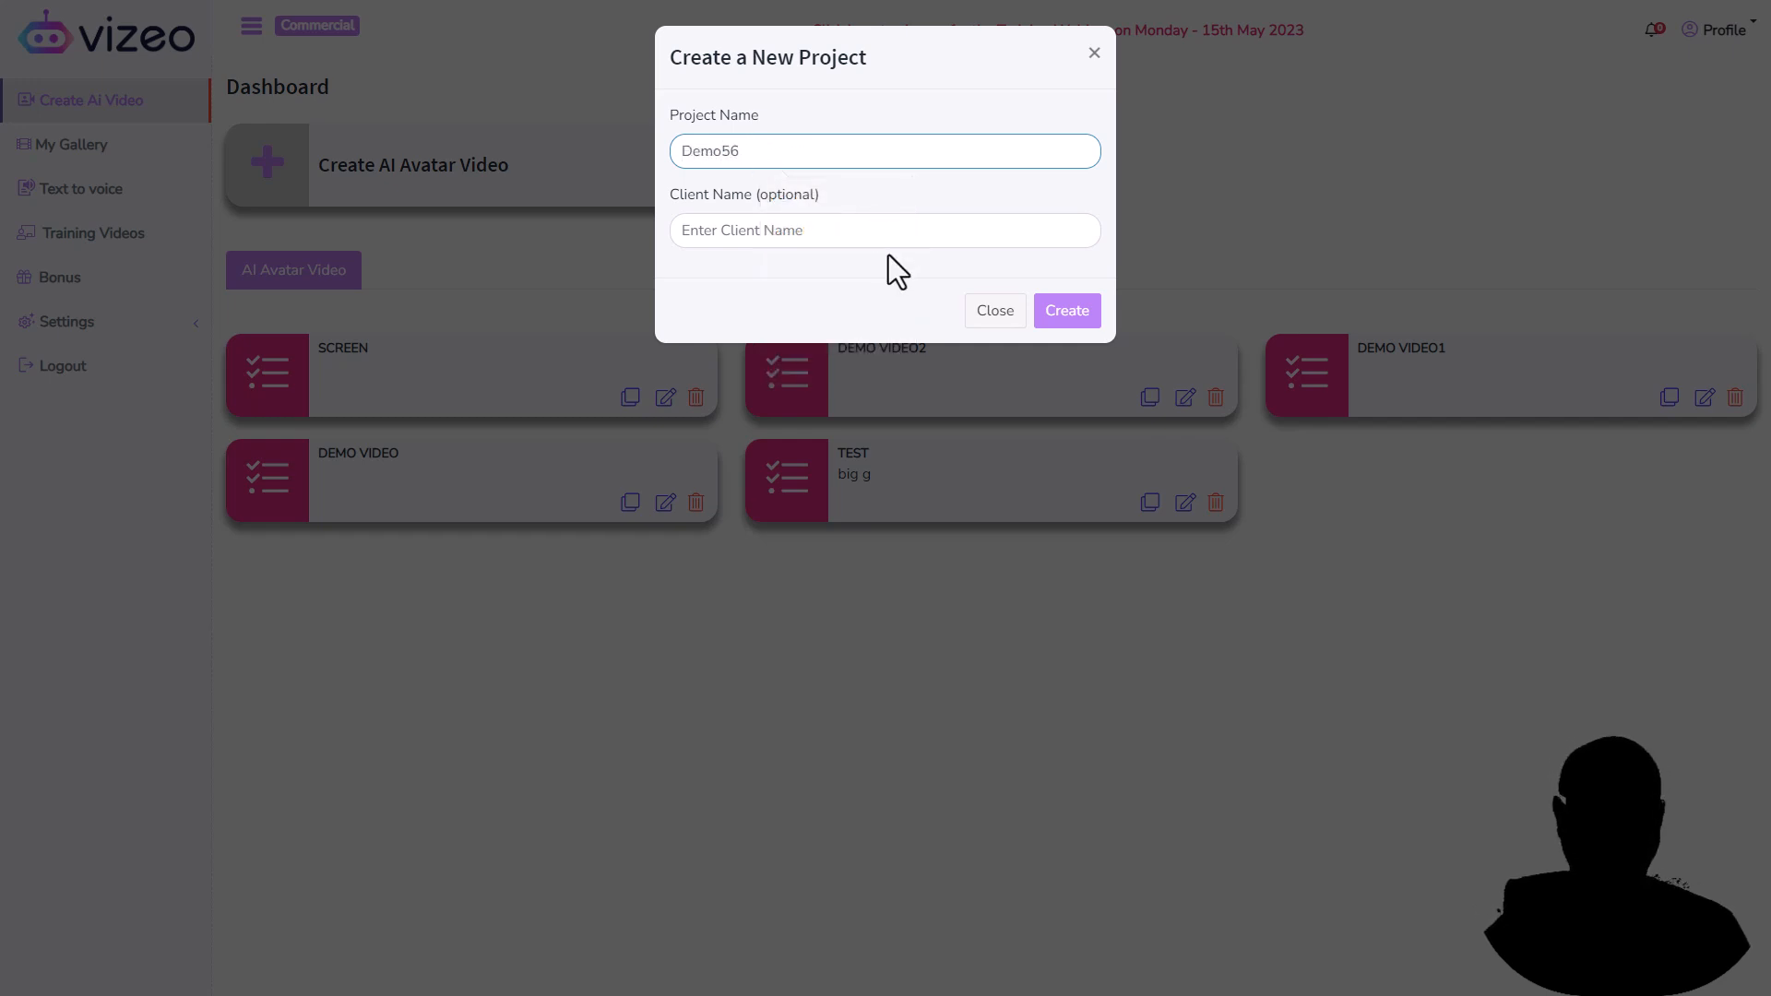
left_click(1067, 314)
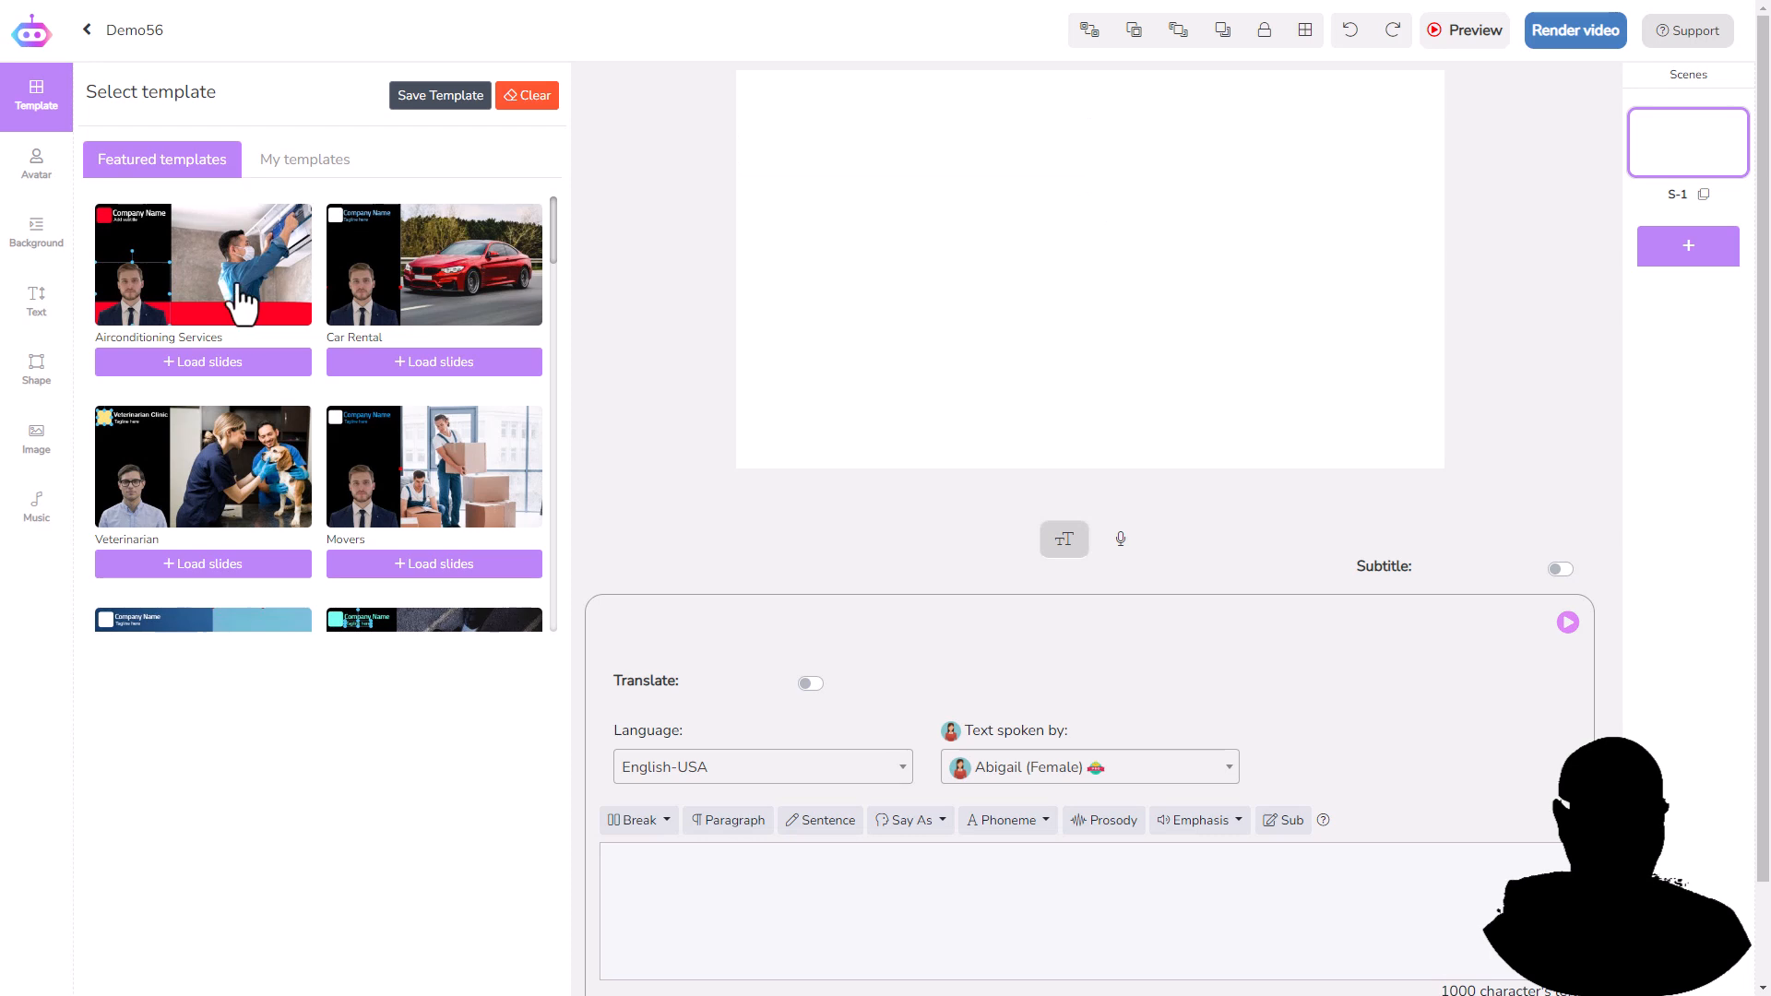
Browse the featured and personal templates and load the red-car opening scene of the Car Rental template.
scroll(230, 349, "down", 6)
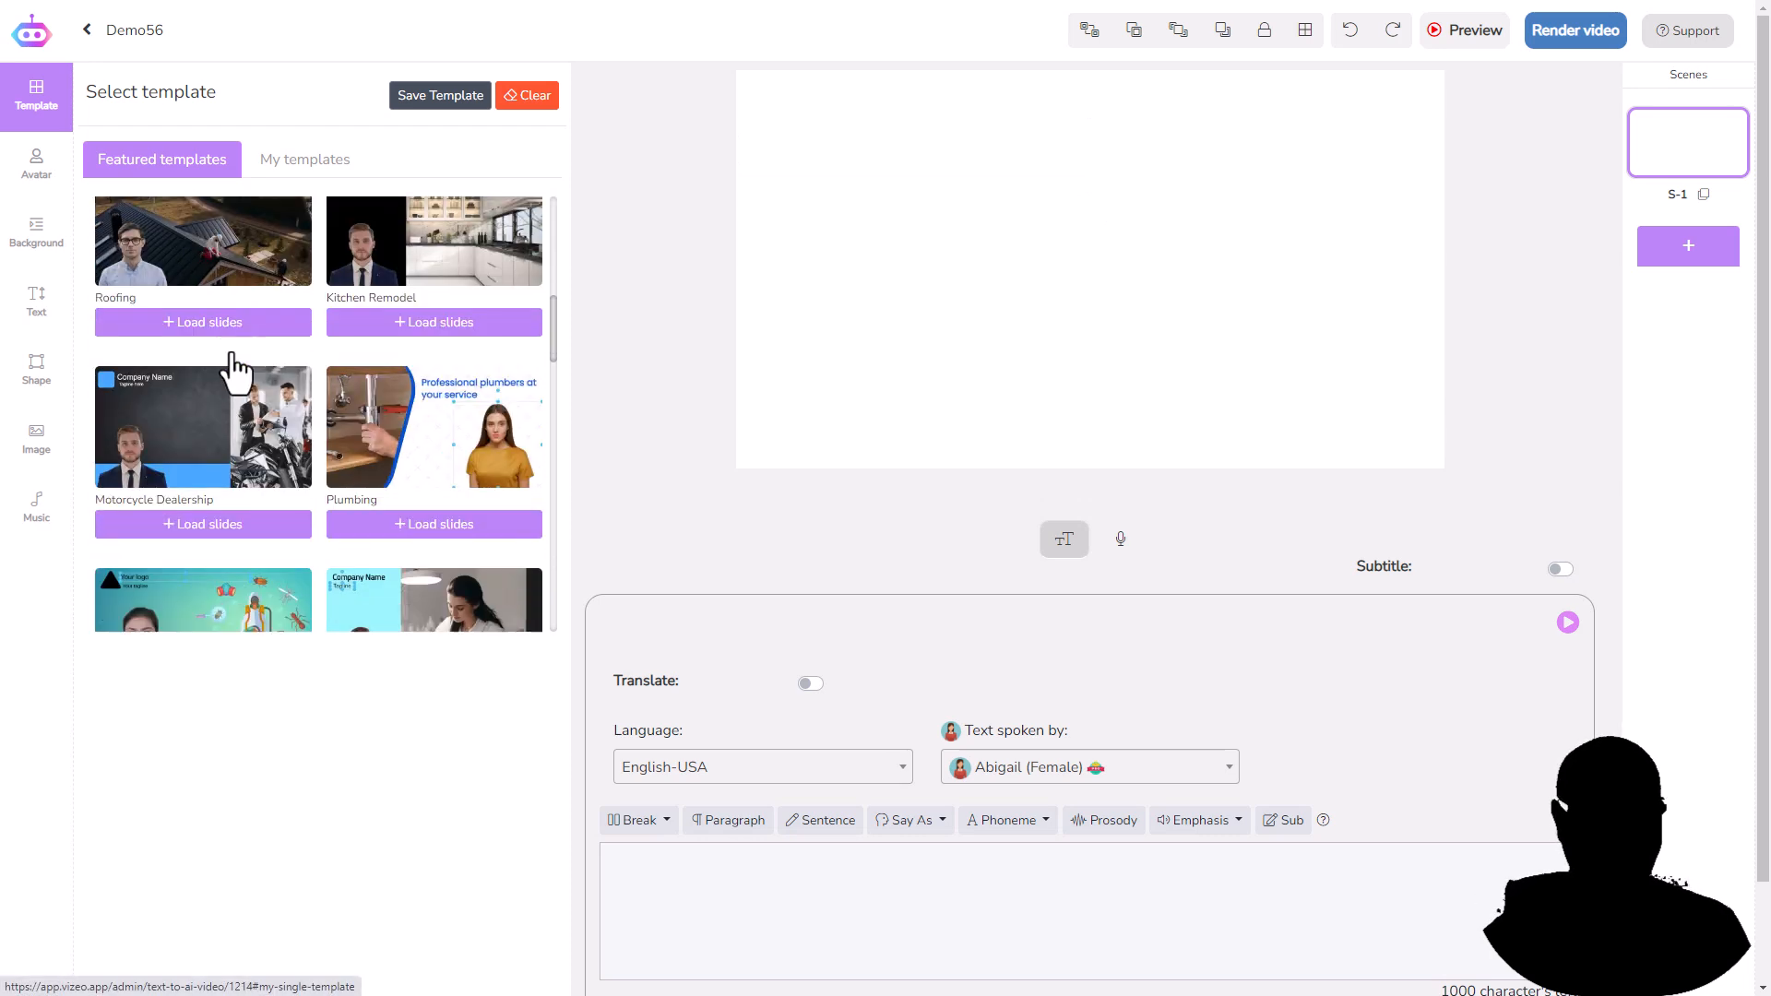
scroll(230, 360, "up", 3)
left_click(281, 164)
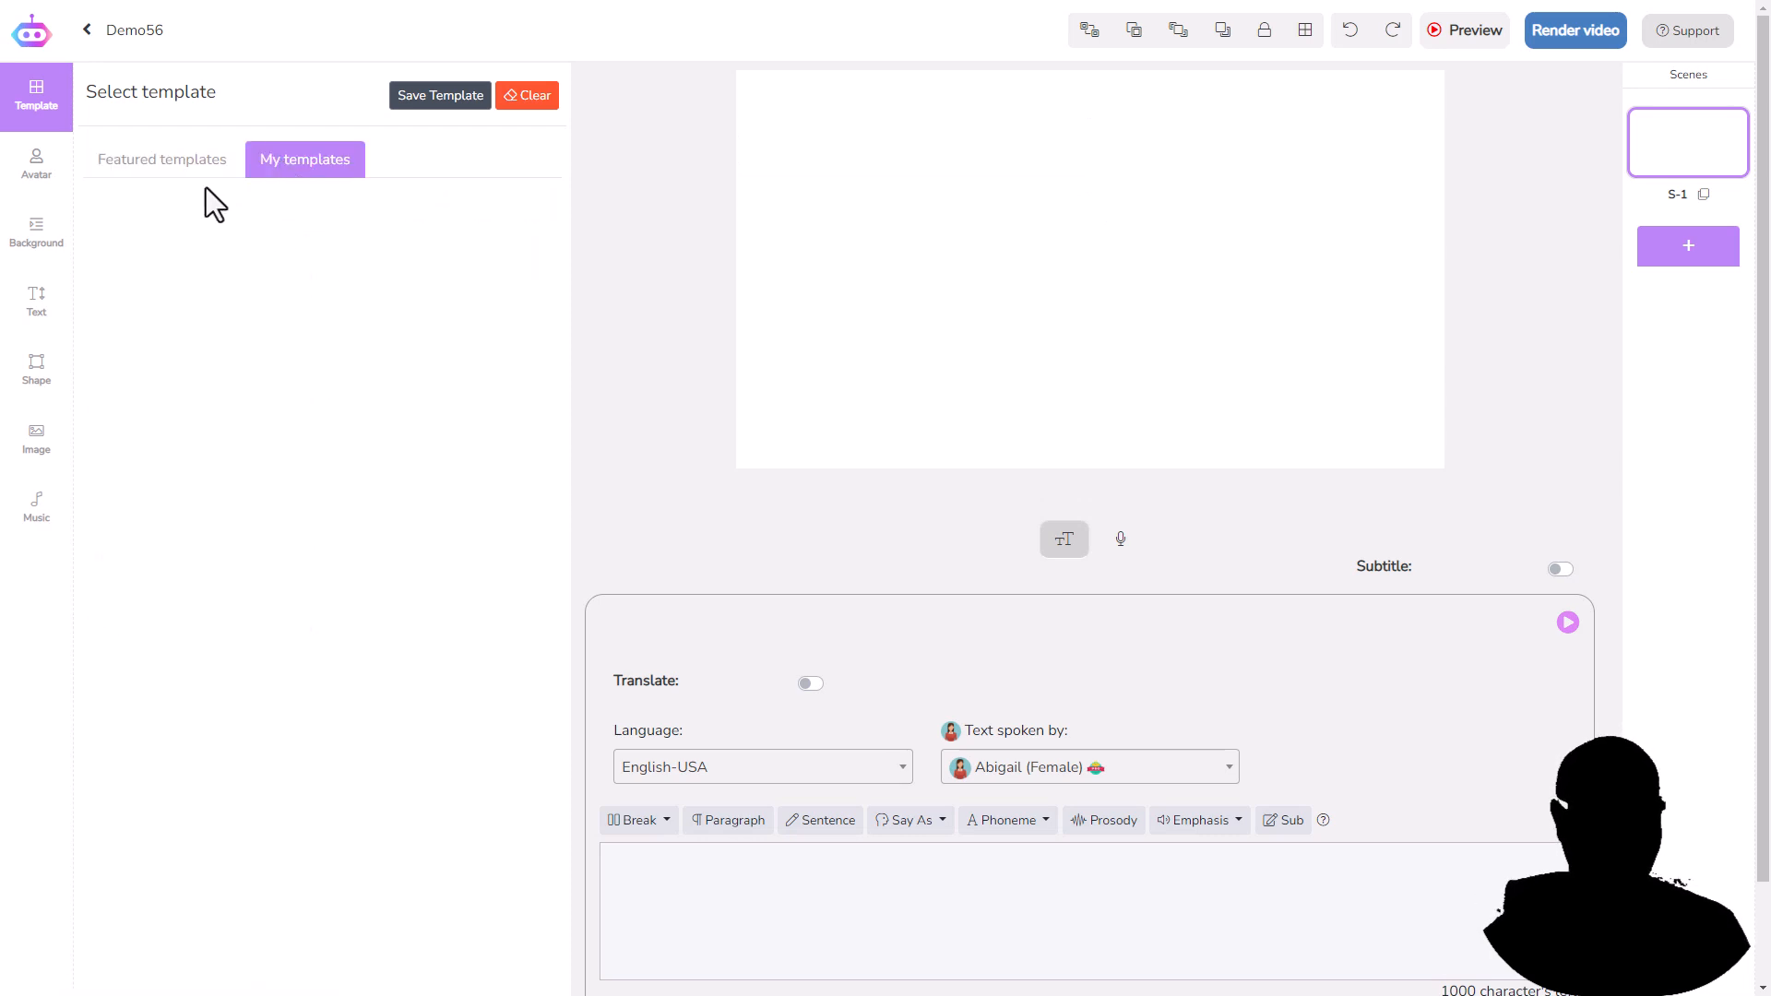
left_click(187, 171)
scroll(461, 466, "up", 1)
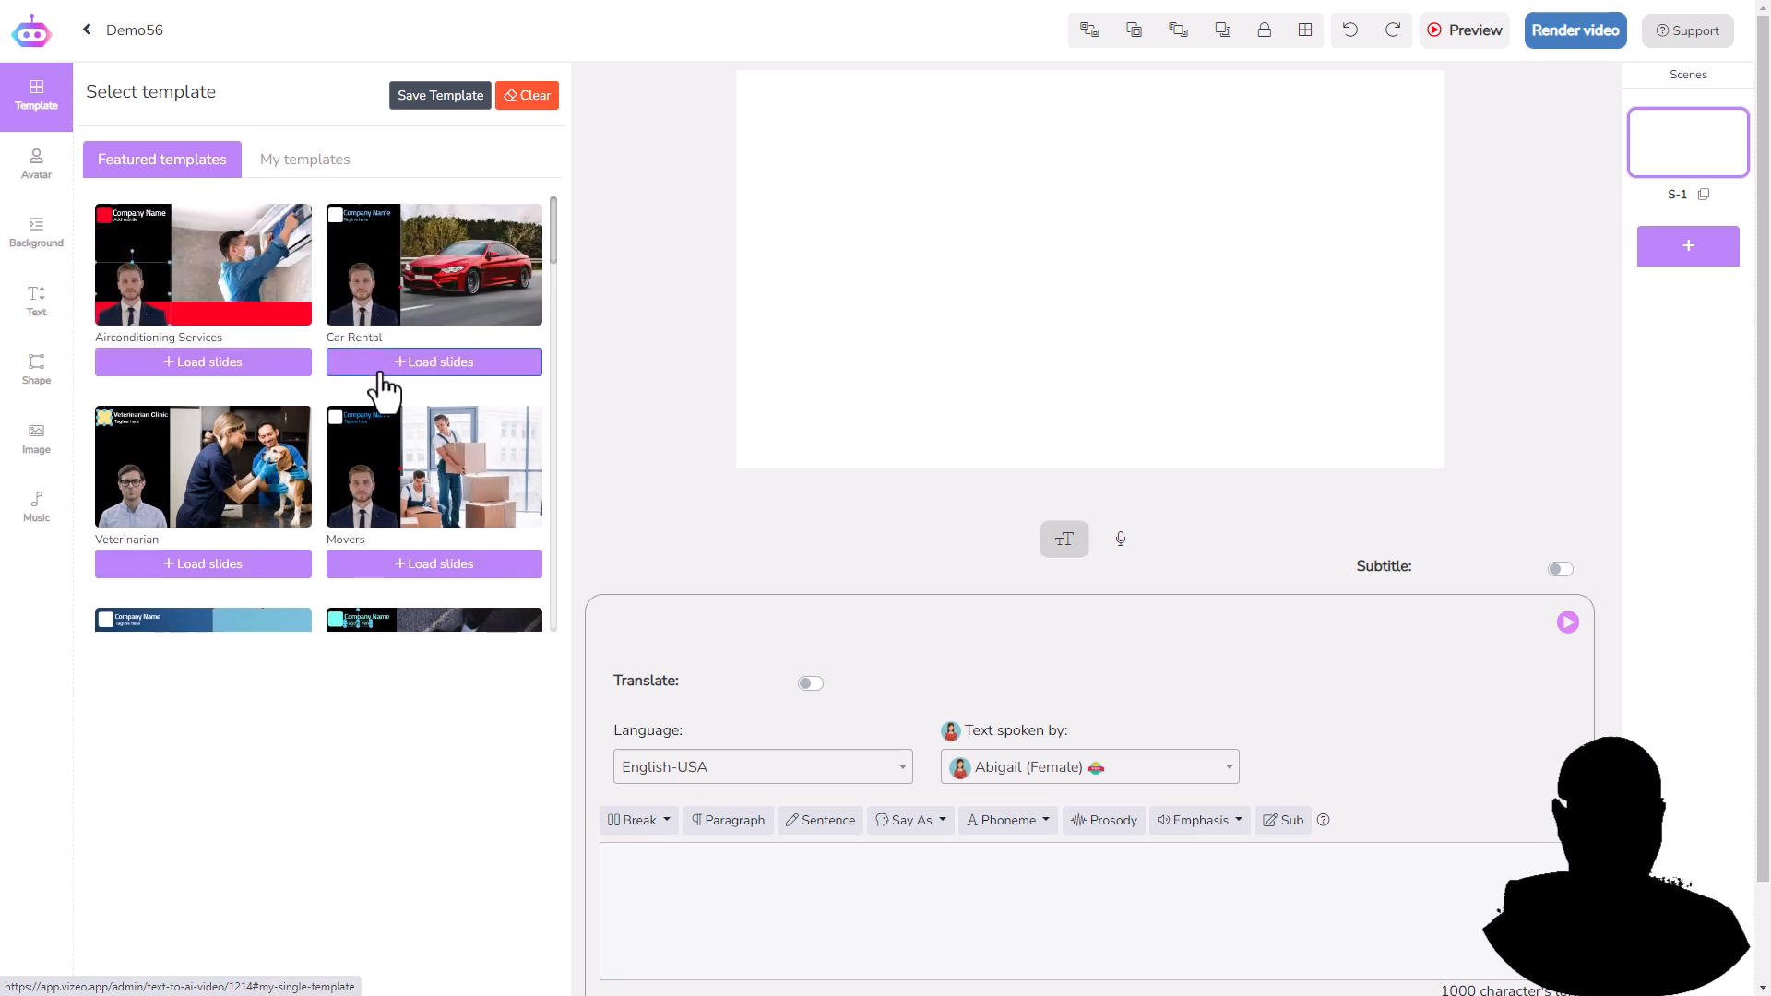
left_click(380, 374)
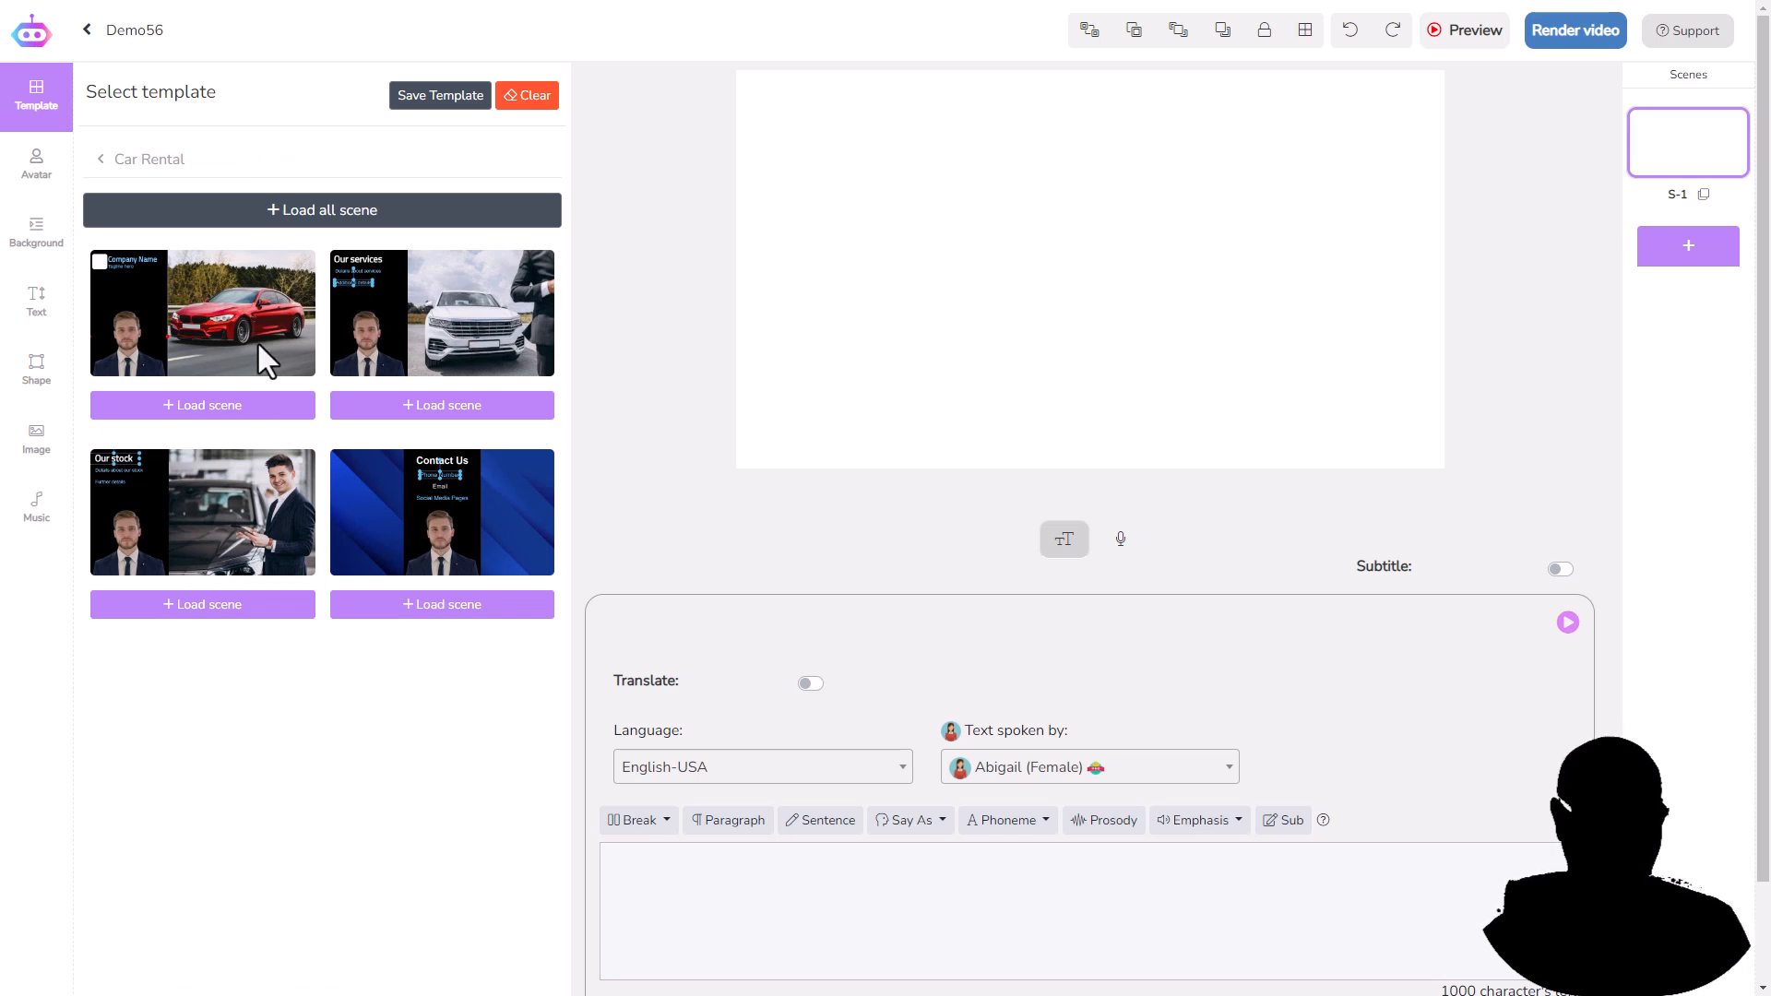
left_click(232, 413)
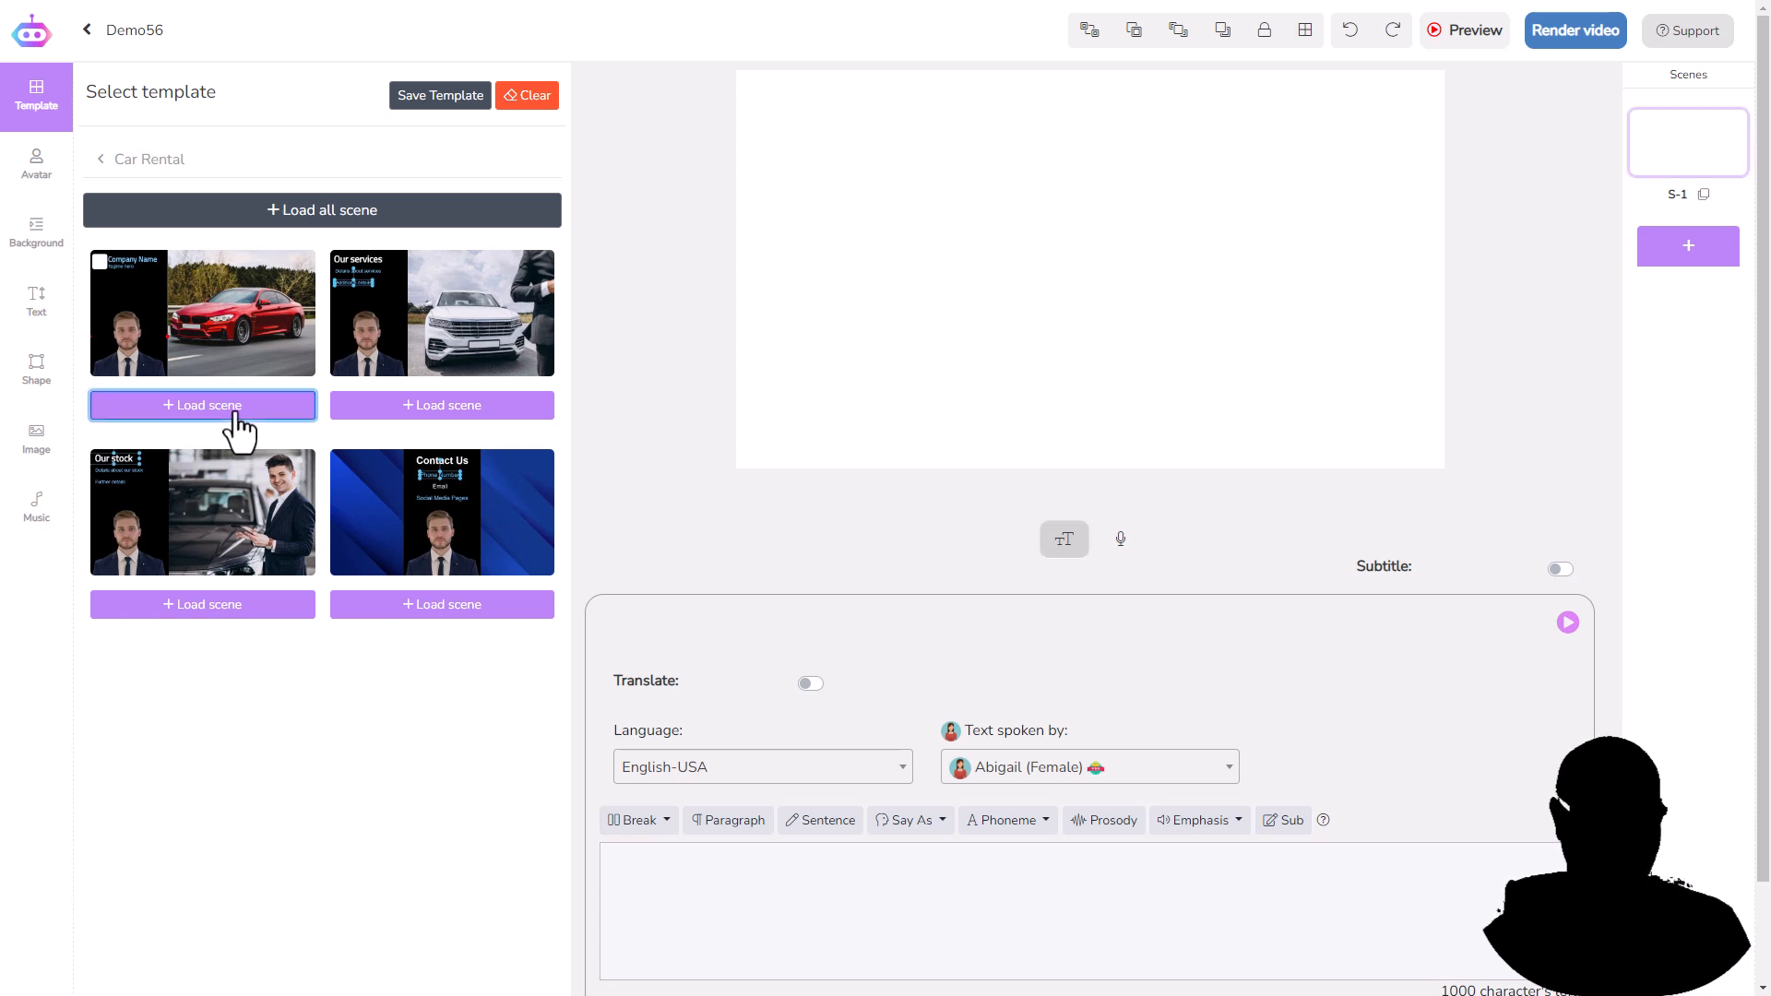
Replace the suited man in the Car Rental scene with the Jacob avatar.
left_click(854, 374)
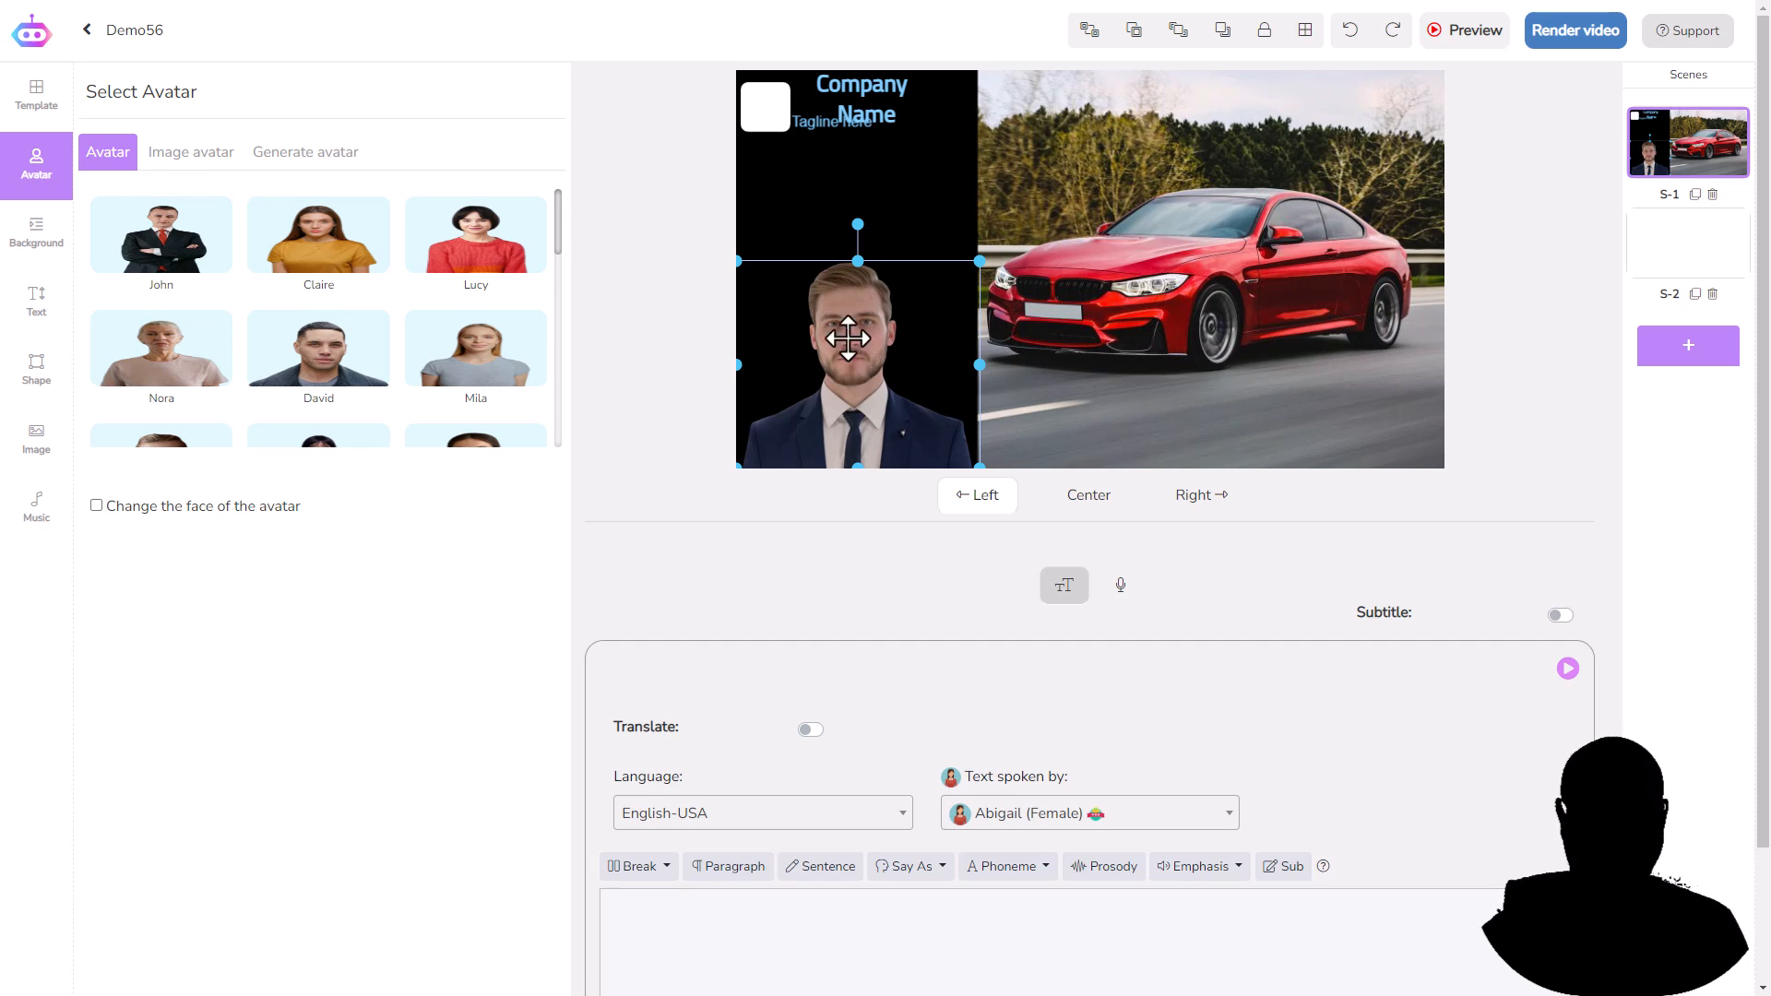
scroll(435, 368, "down", 3)
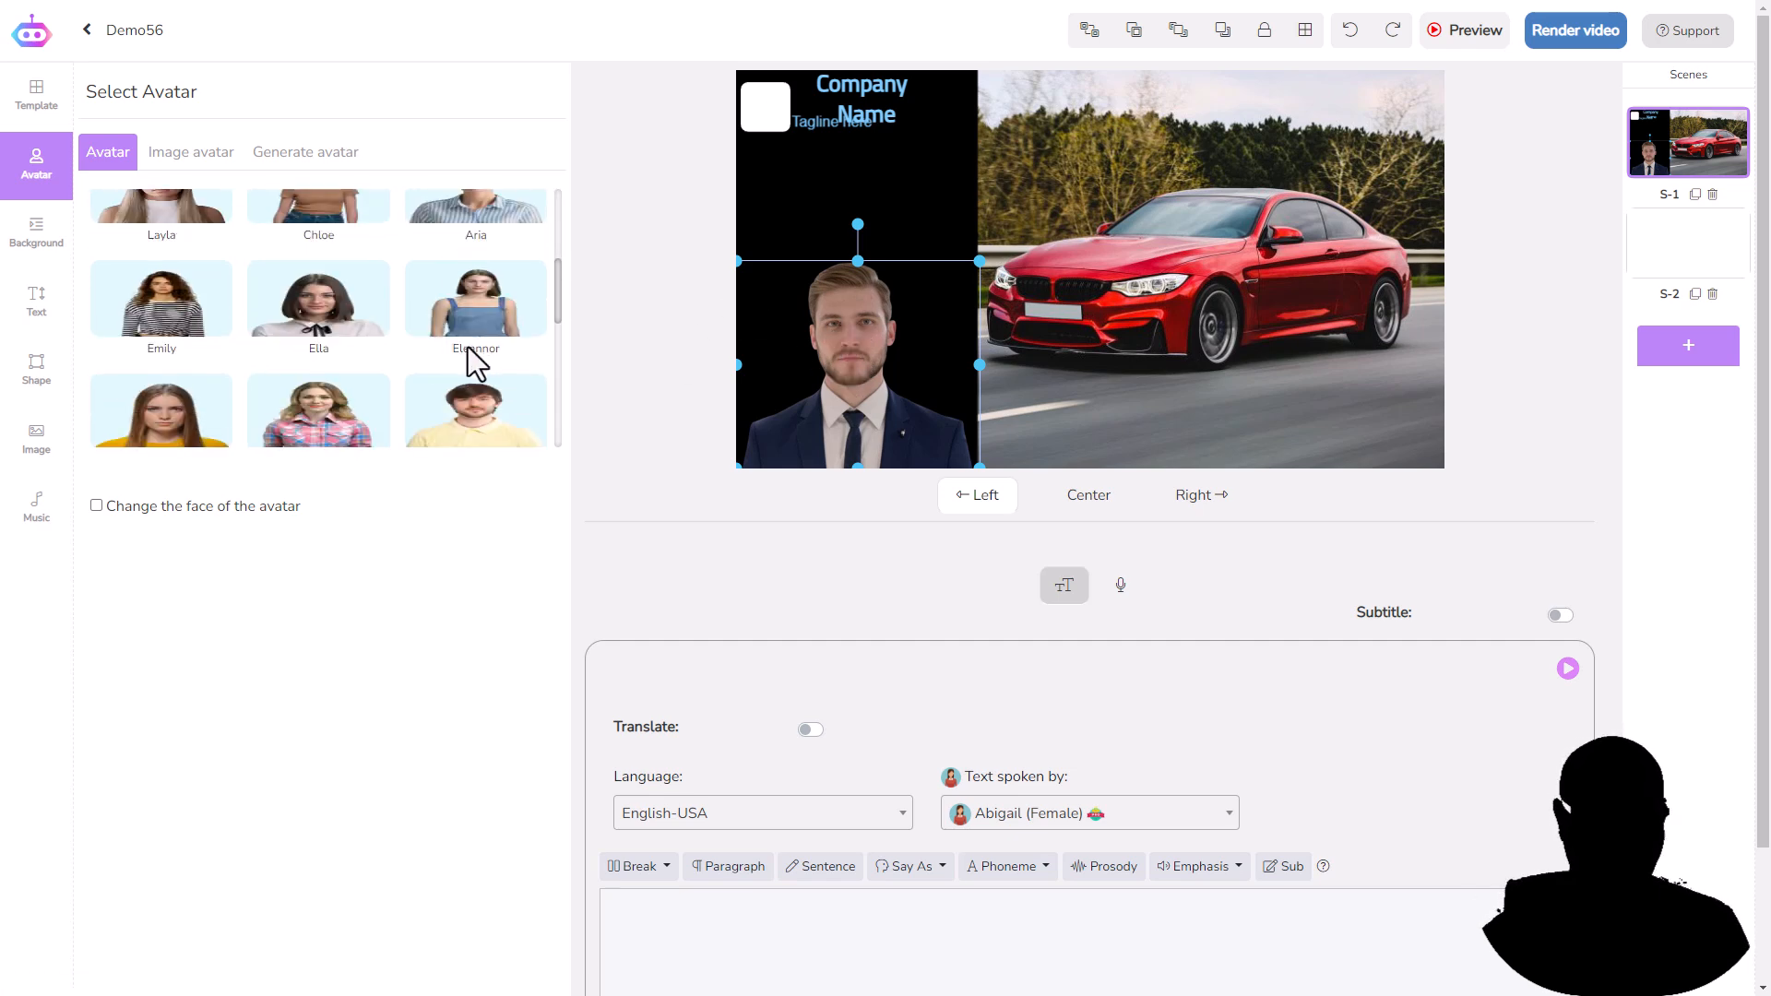
scroll(468, 347, "down", 1)
left_click(471, 340)
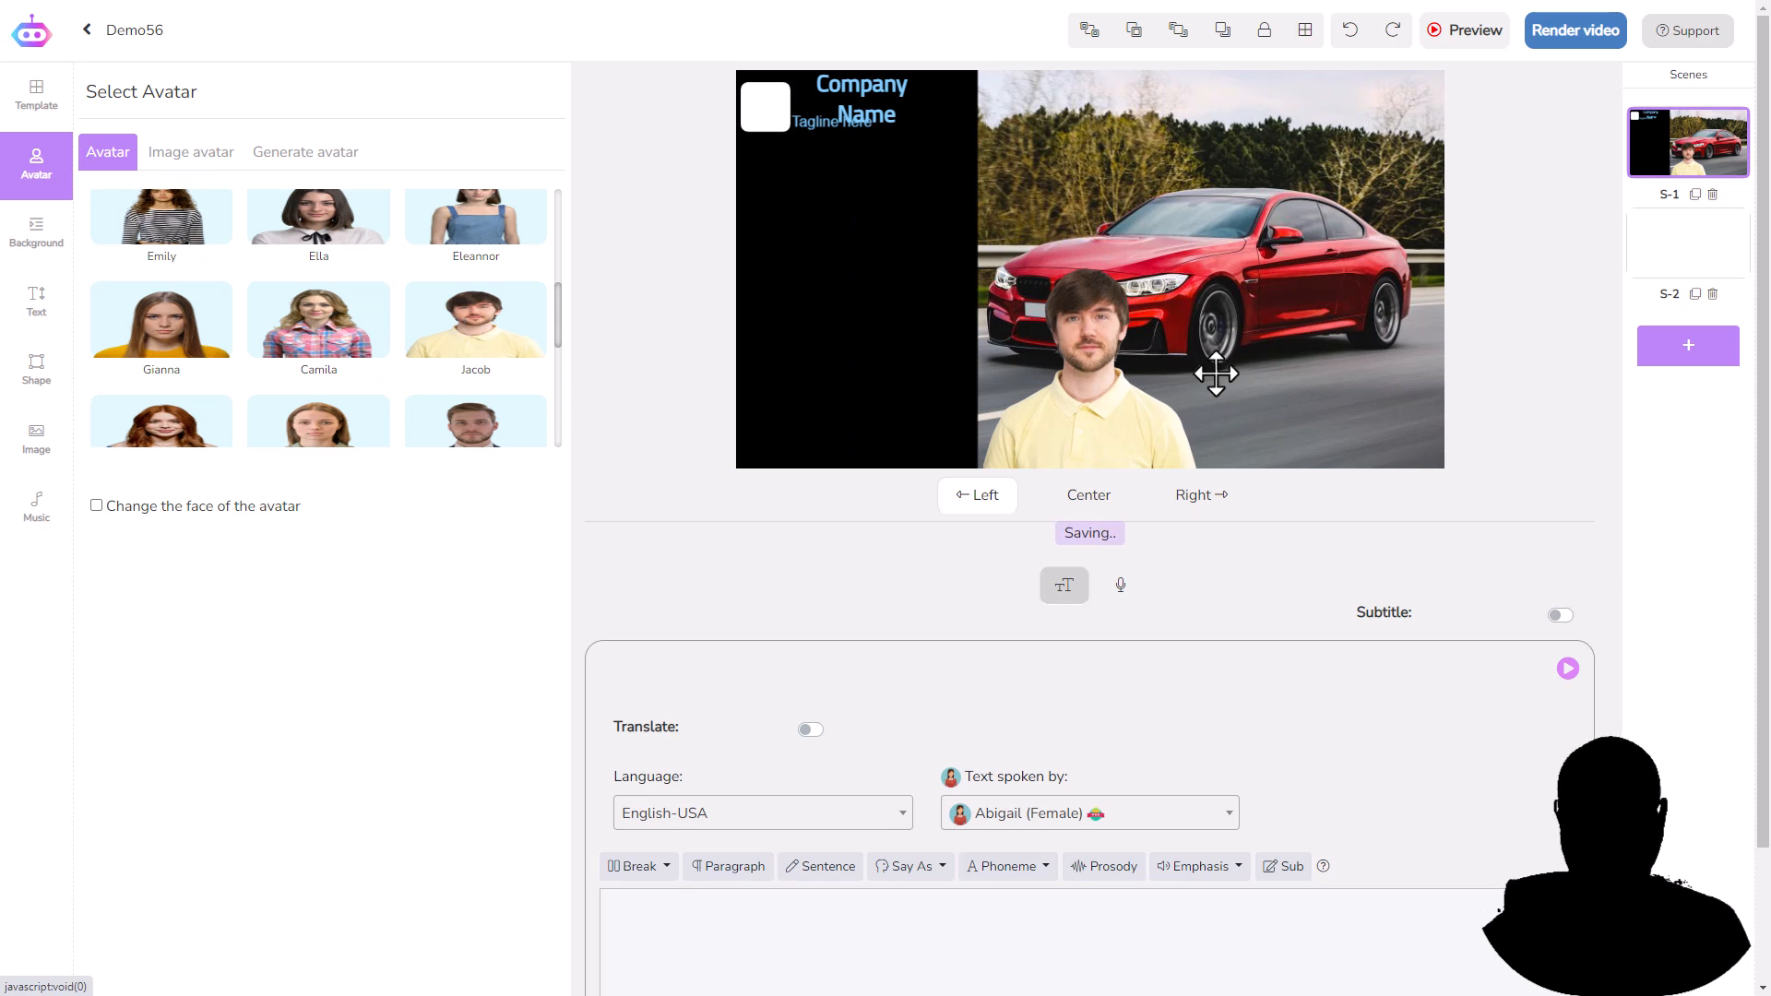
Resize the Jacob avatar on the canvas, enlarging it first and shrinking it again.
left_click(1108, 399)
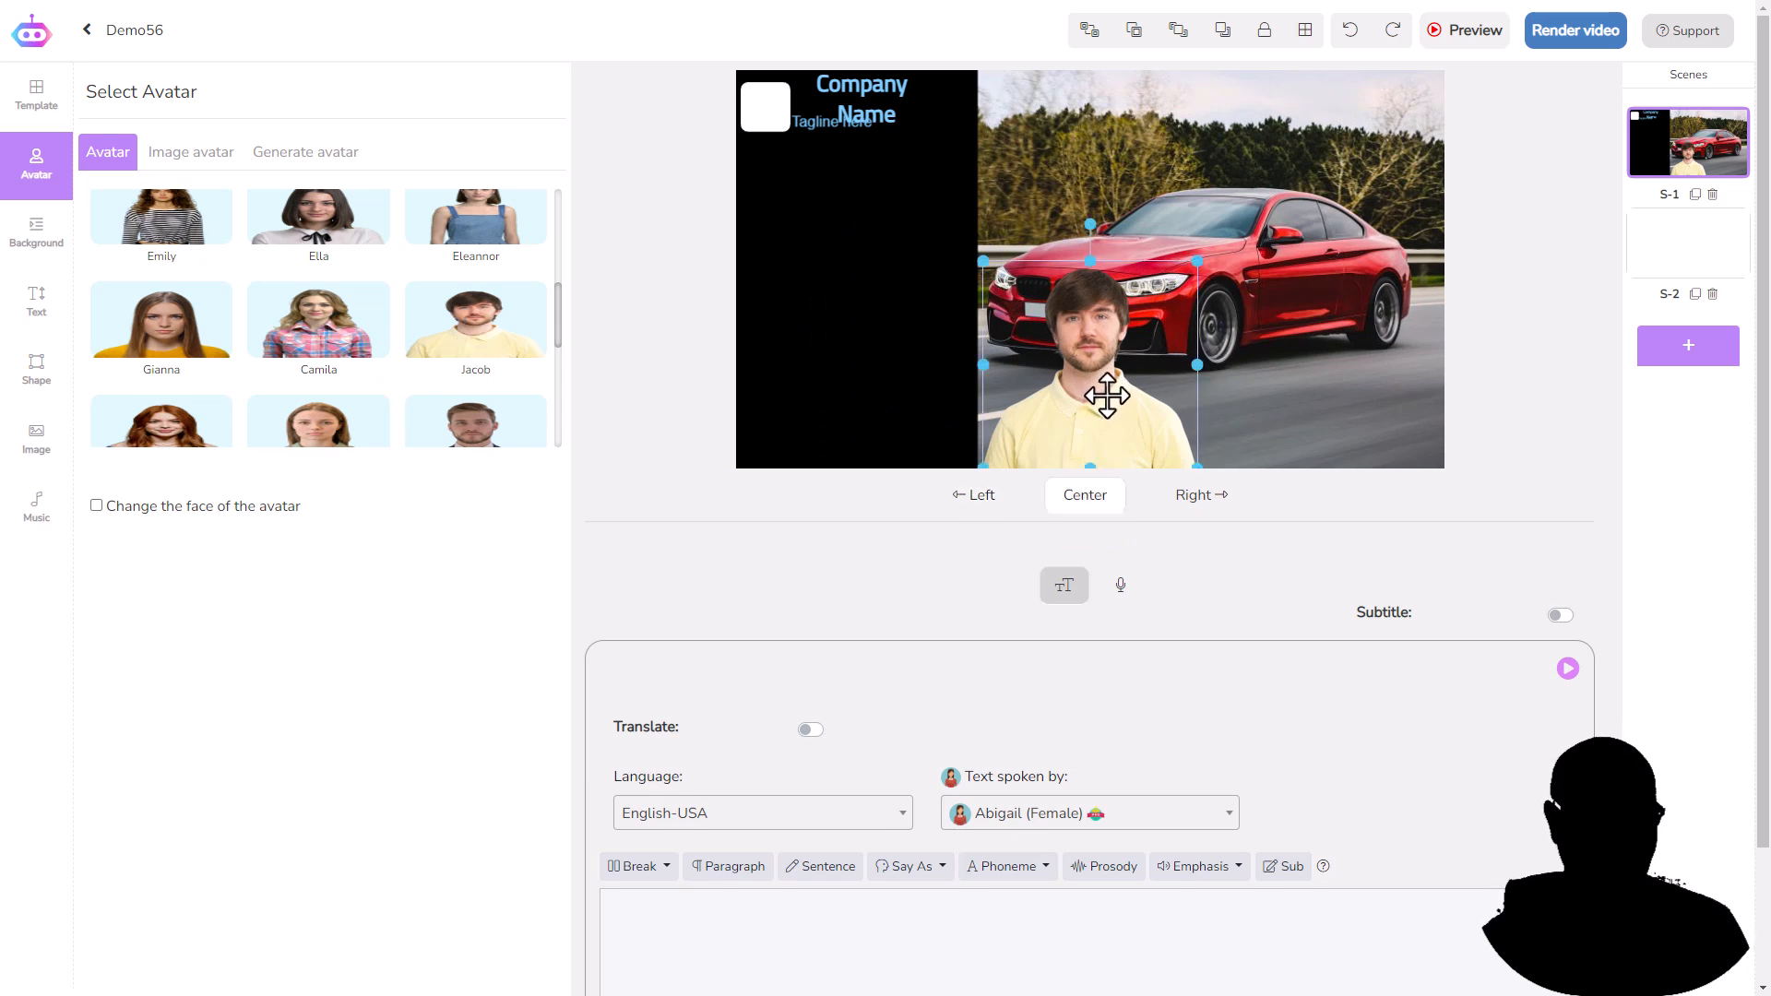
left_click_drag(1197, 264, 1218, 214)
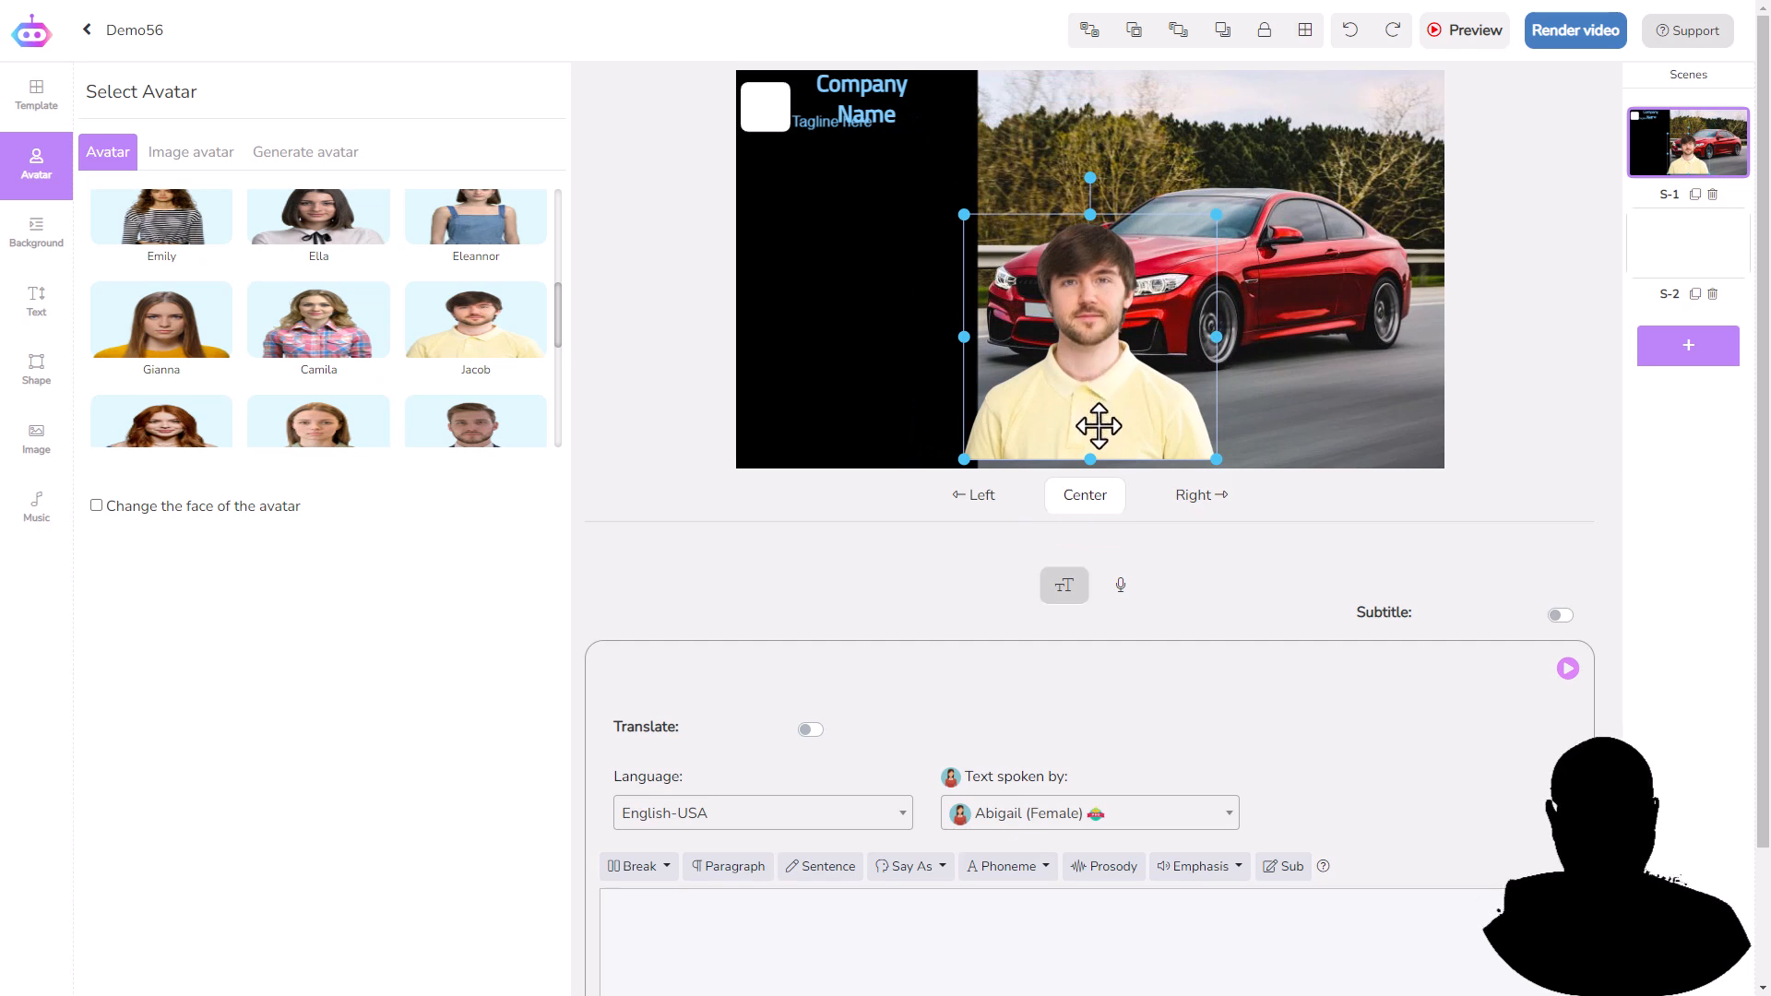
left_click_drag(1215, 216, 1168, 276)
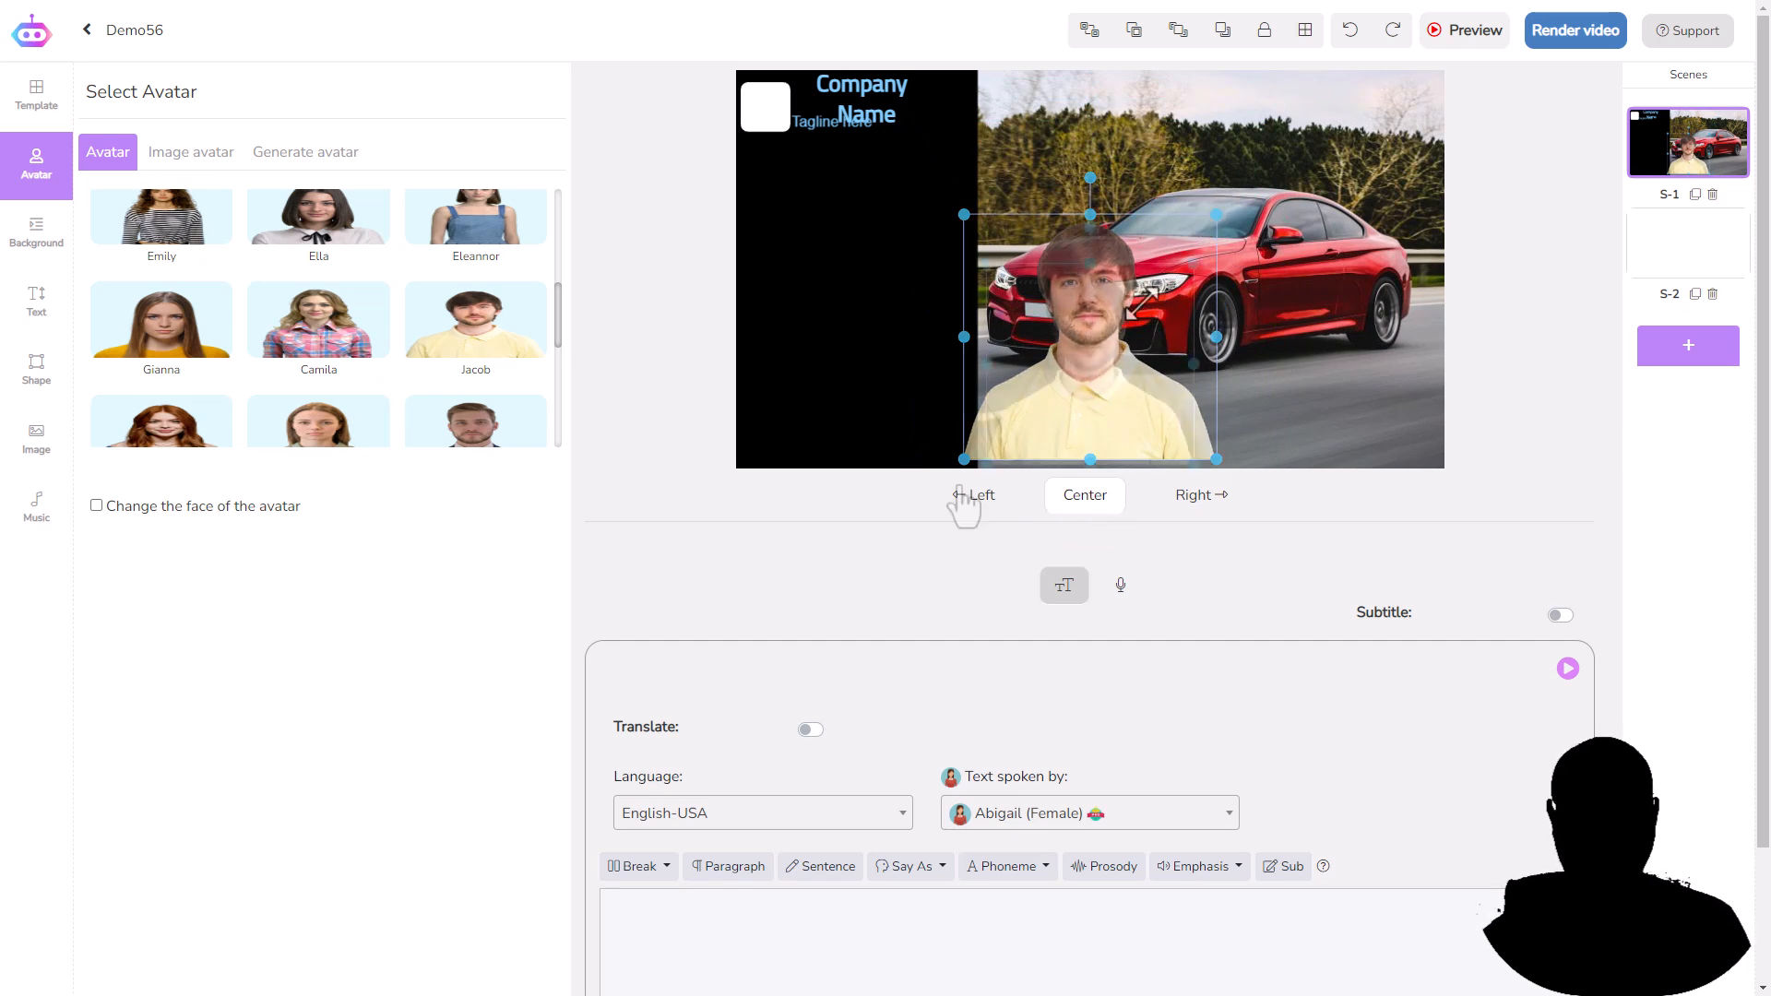
Try the Left, Center and Right alignments on the Jacob avatar, ending with Left.
left_click(974, 496)
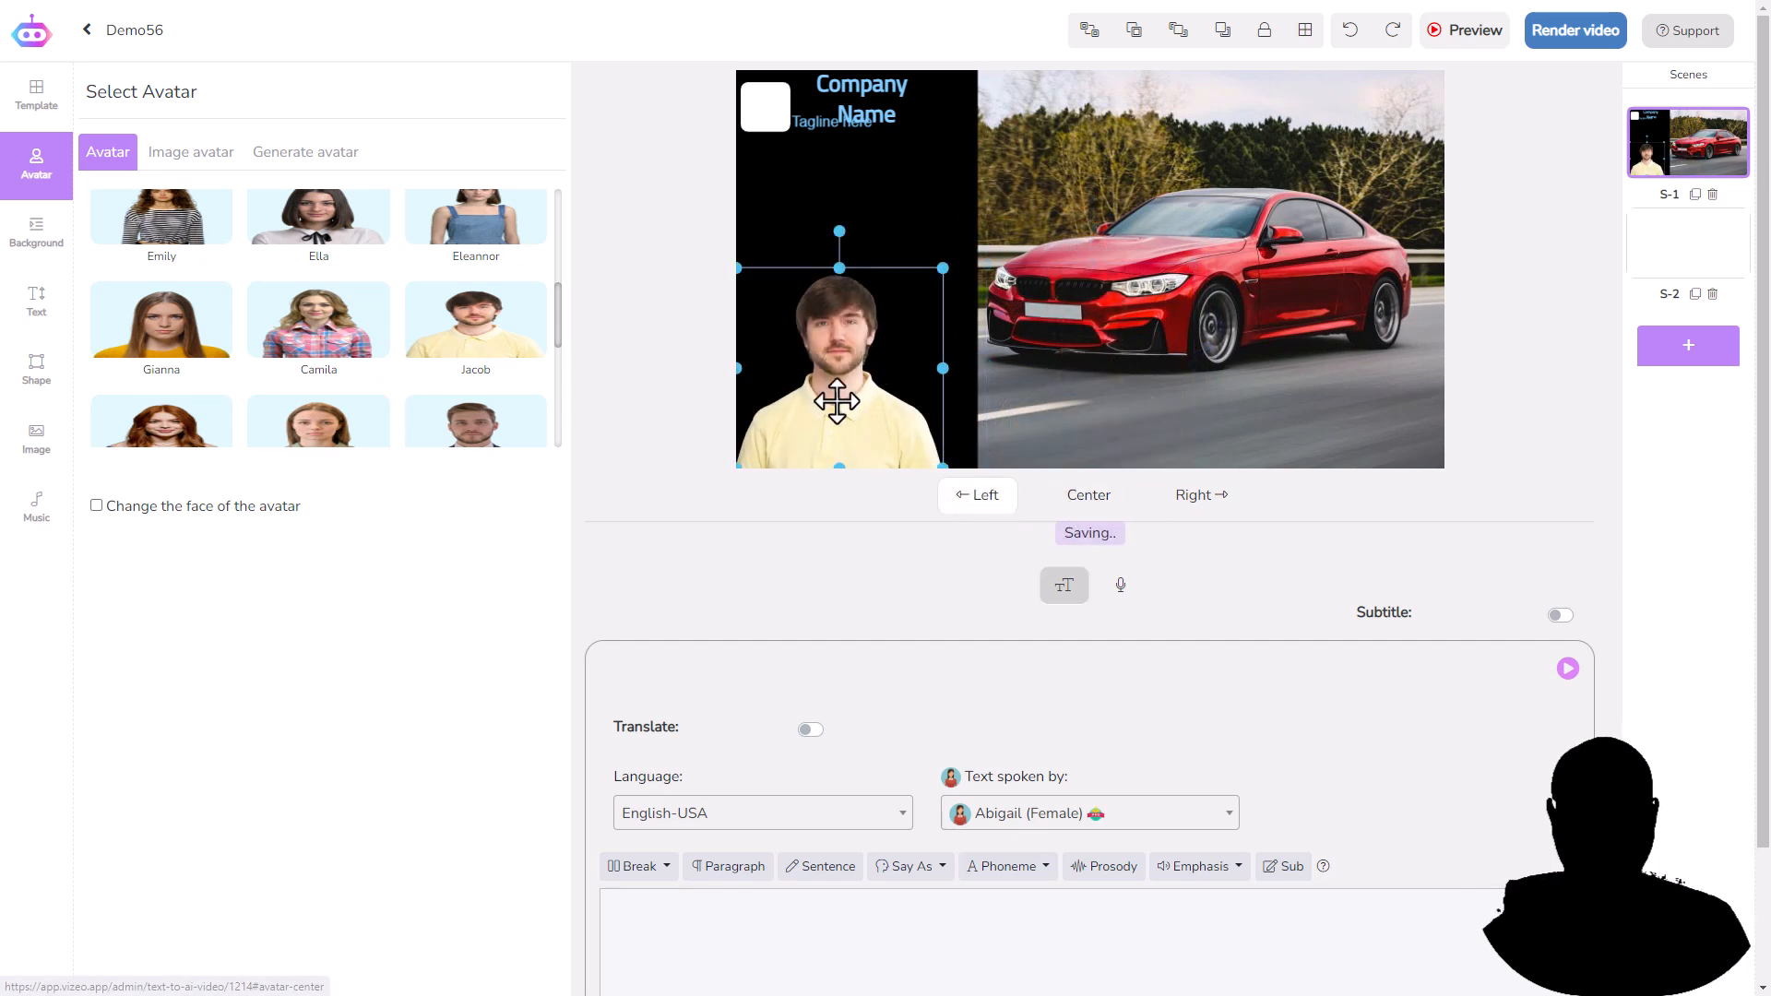
mouse_move(839, 231)
left_mouse_down()
mouse_move(916, 290)
mouse_move(950, 415)
mouse_move(832, 478)
mouse_move(755, 362)
mouse_move(840, 230)
left_mouse_up()
left_click(1087, 496)
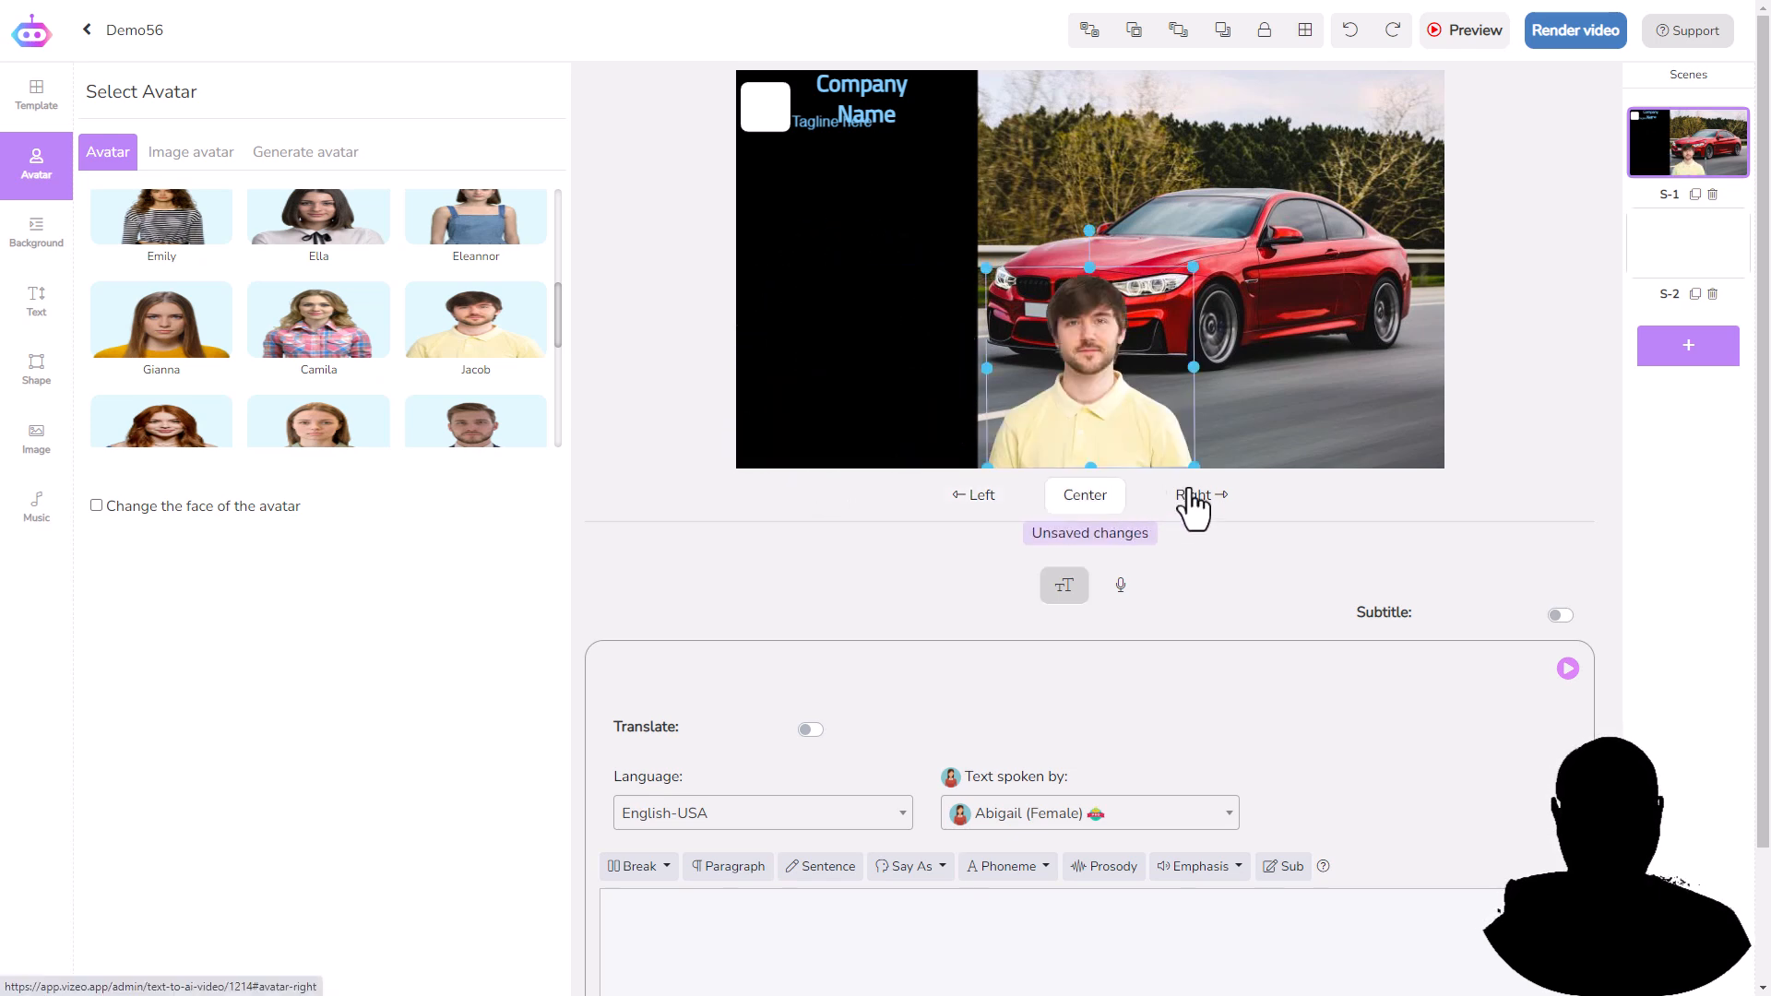
left_click(1193, 499)
left_click(973, 498)
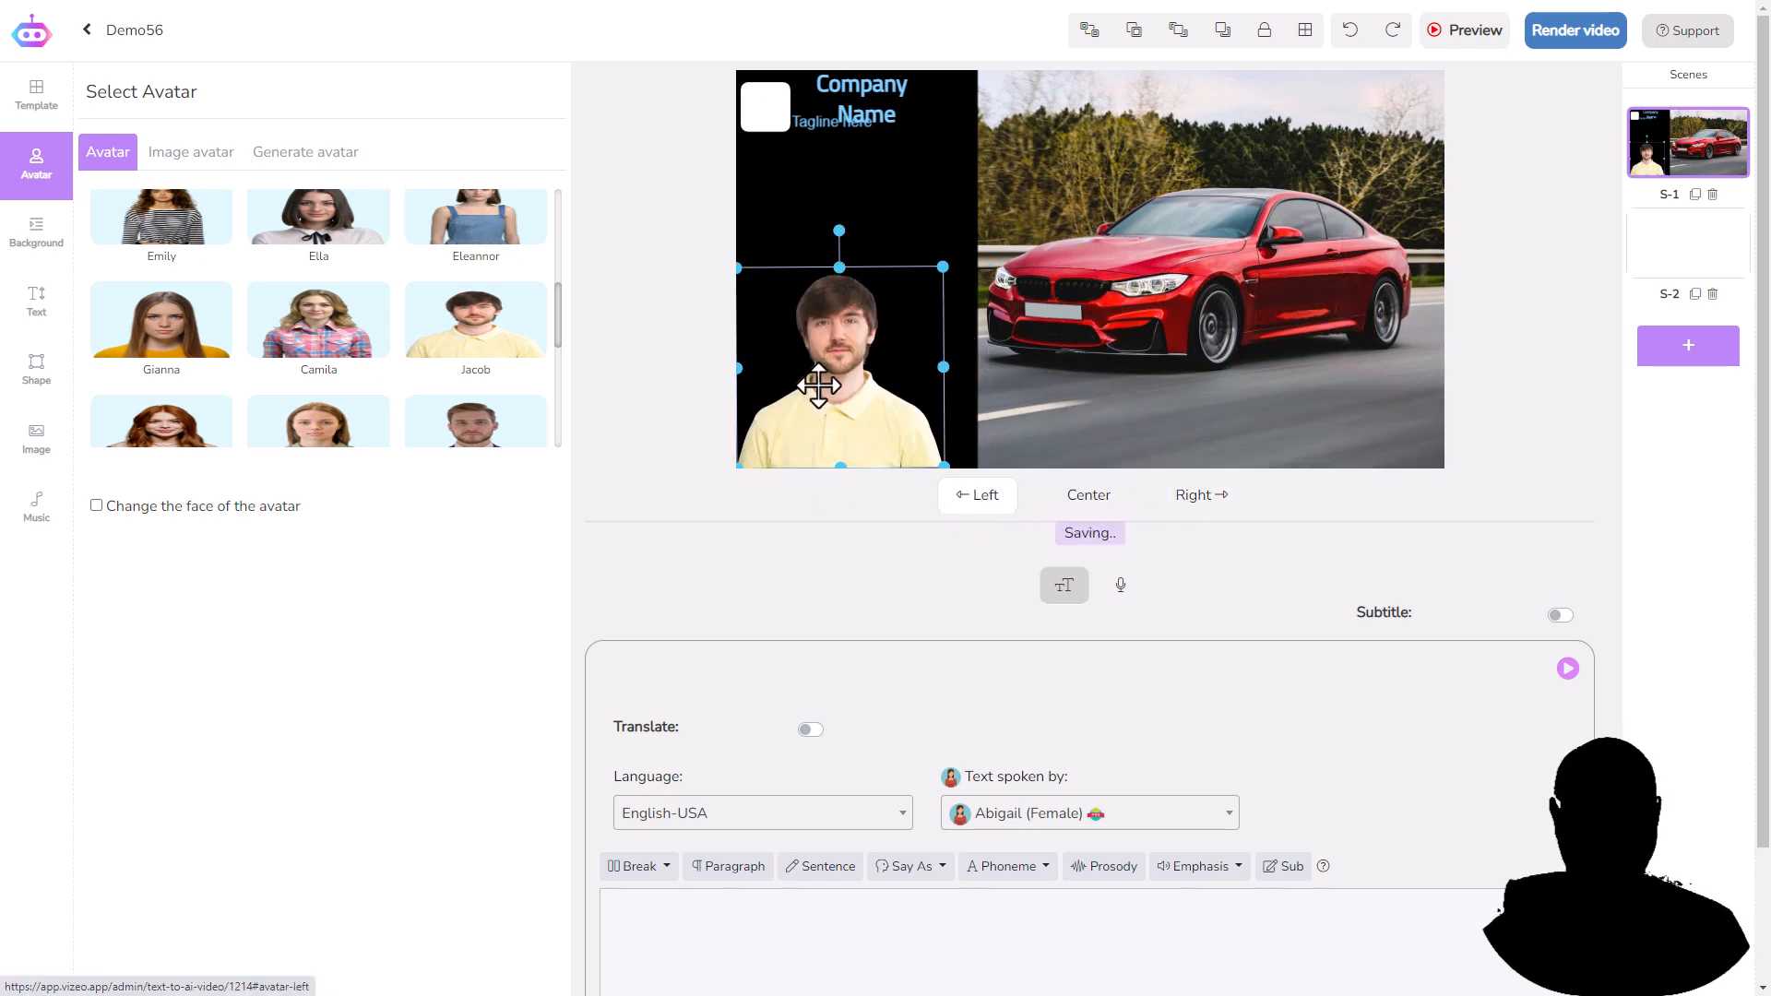
Try the Camila avatar, settle on Gianna instead, and fit her left-aligned and scaled down within the black panel.
left_click(343, 353)
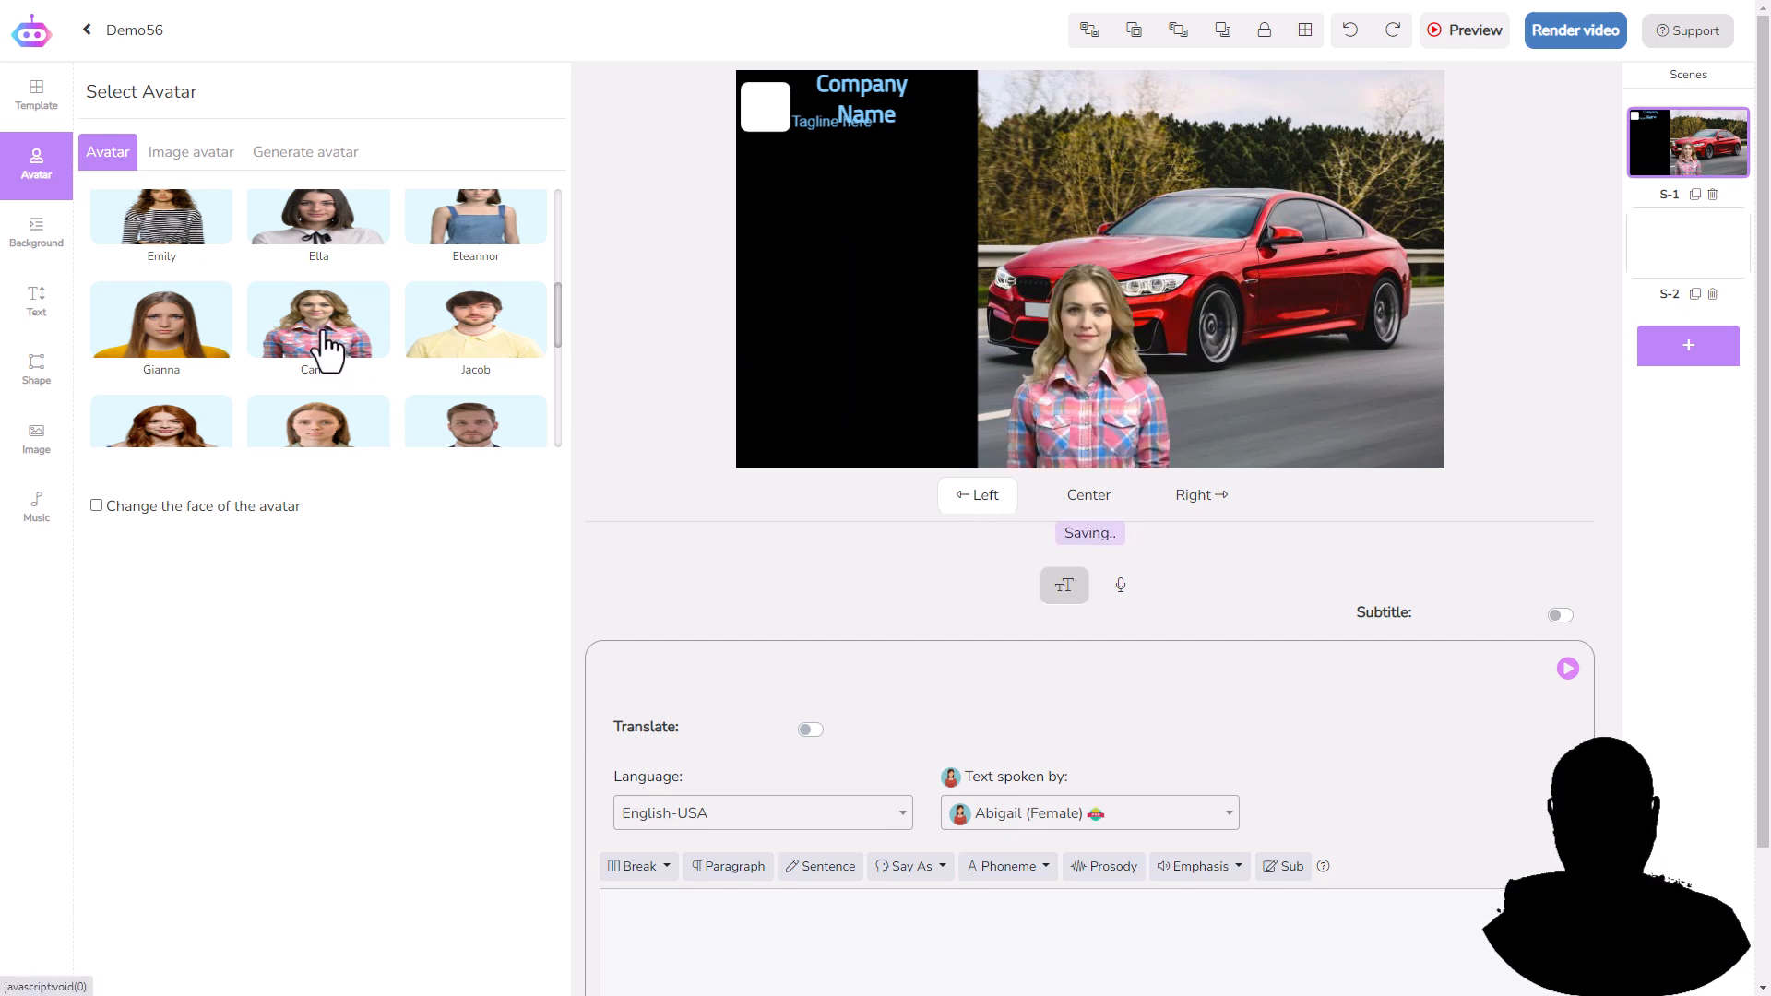
left_click(139, 356)
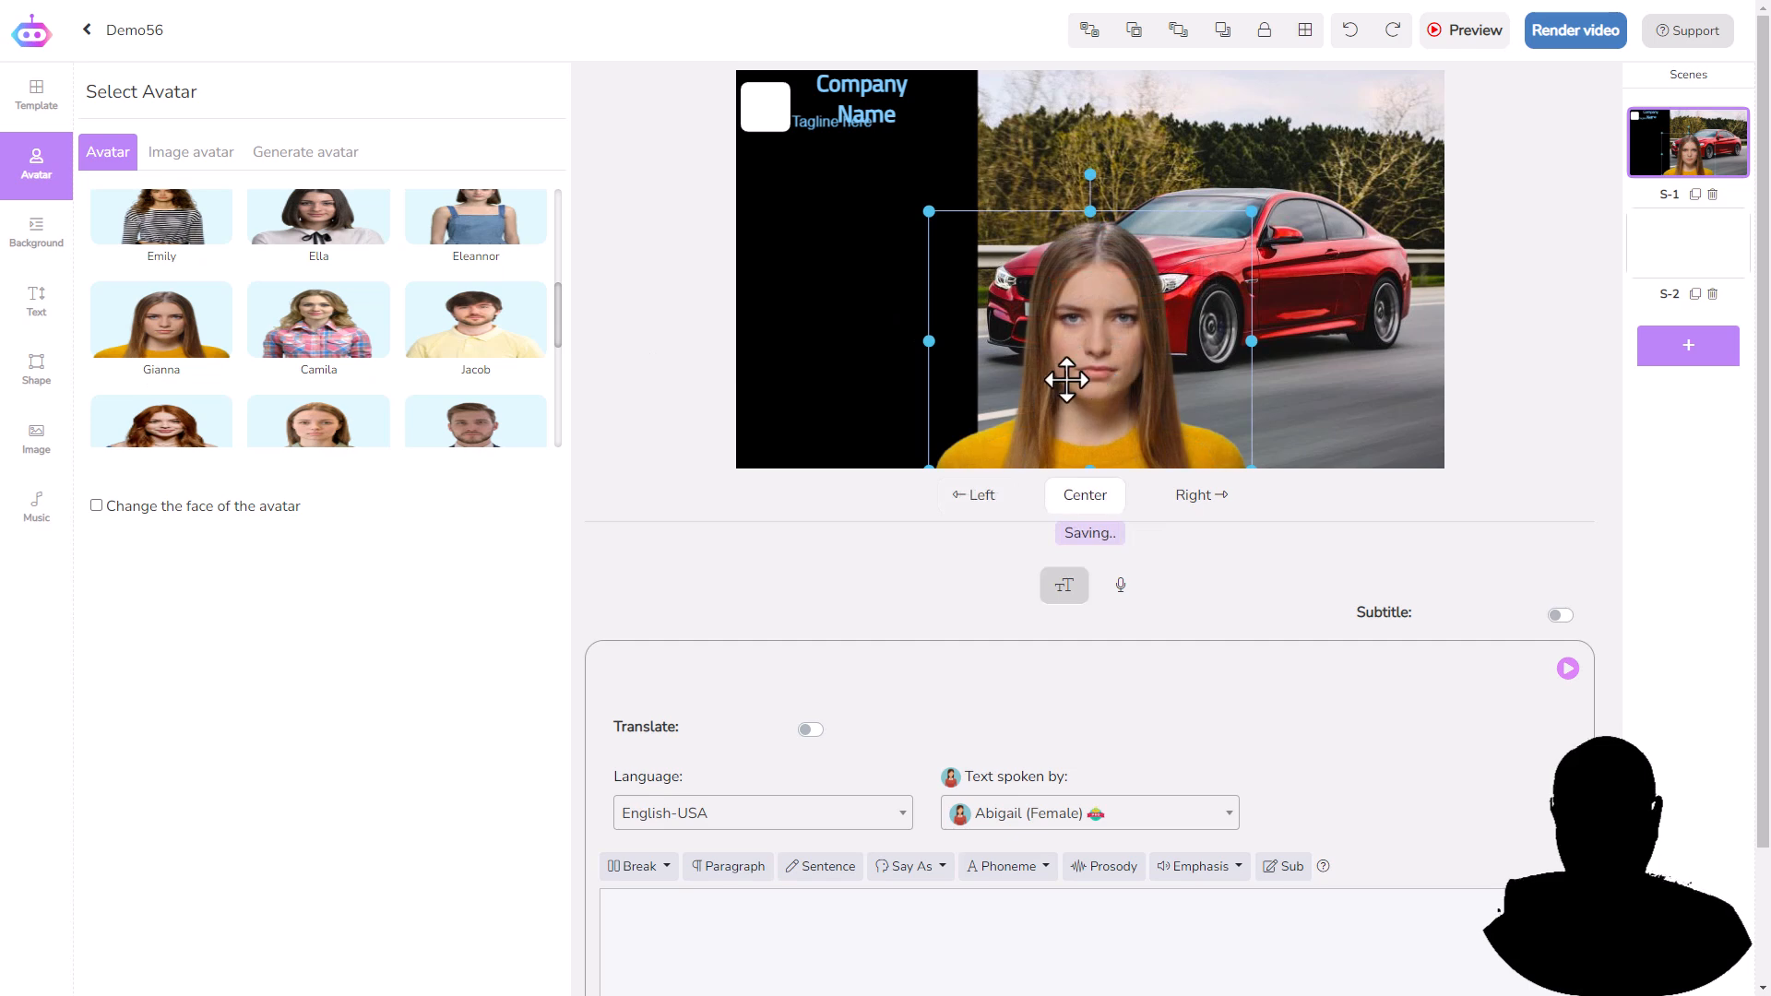
left_click(983, 498)
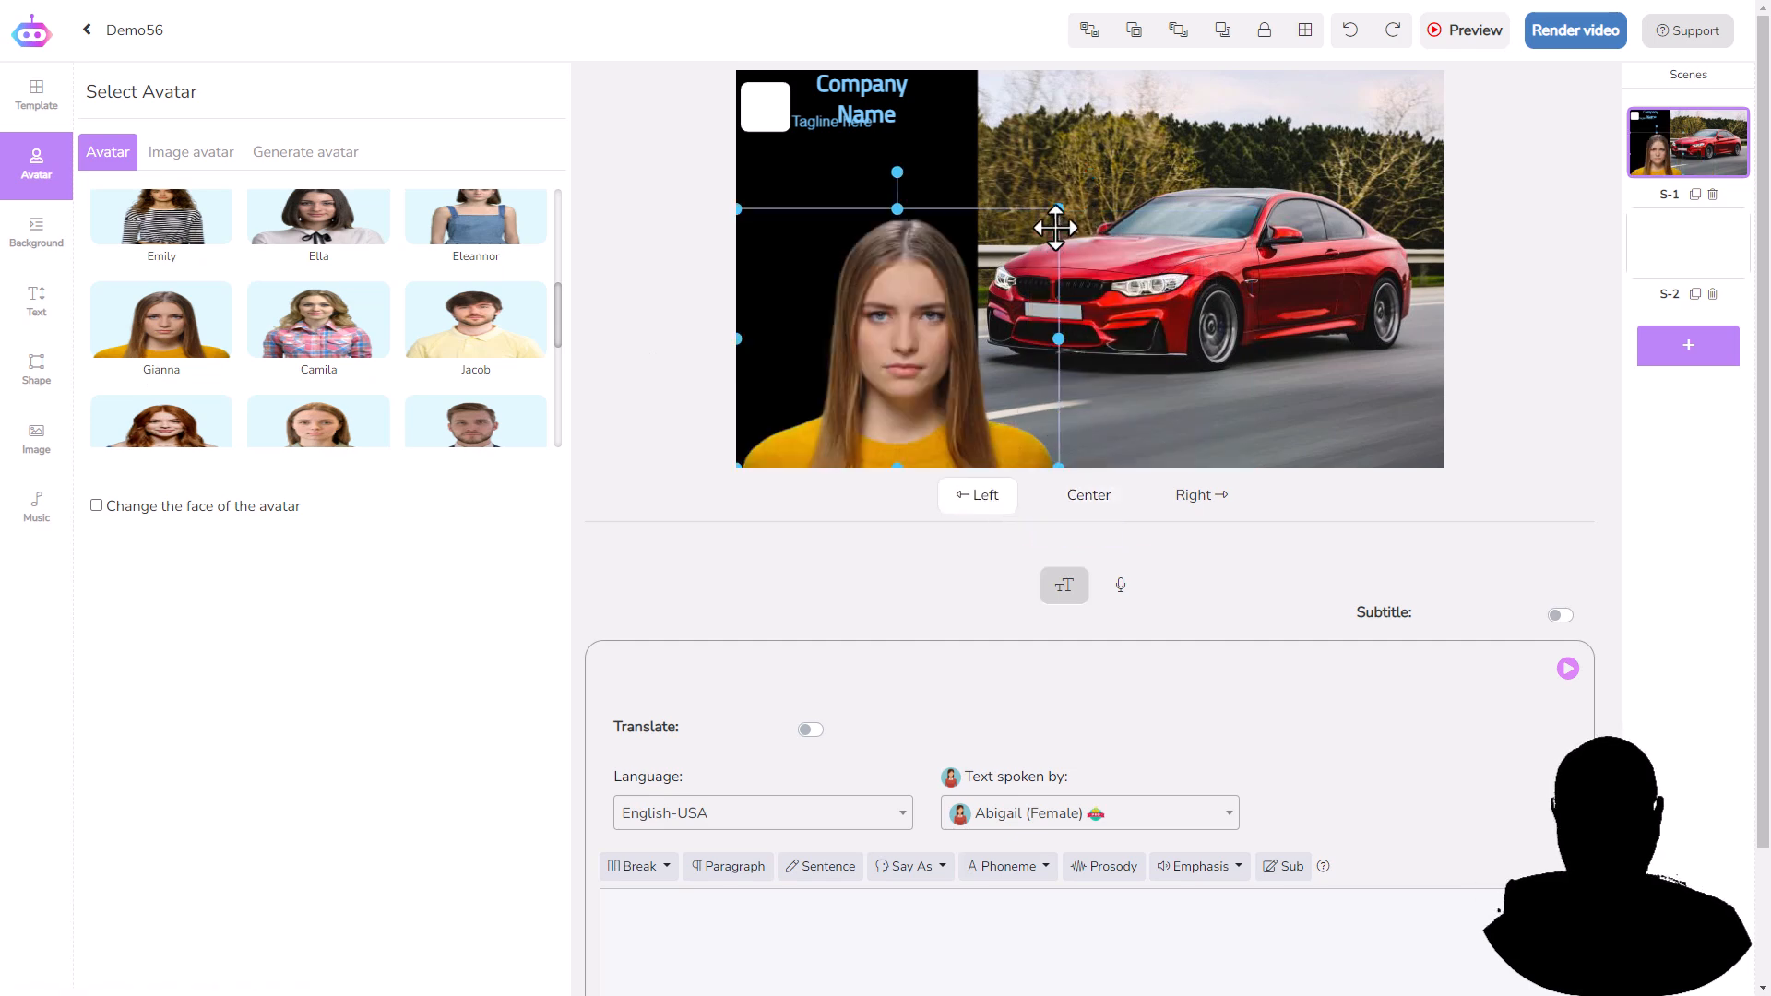
left_click_drag(1061, 210, 999, 272)
Enable animation on the scene's large red car image and apply the Fade in from right effect.
left_click(1218, 267)
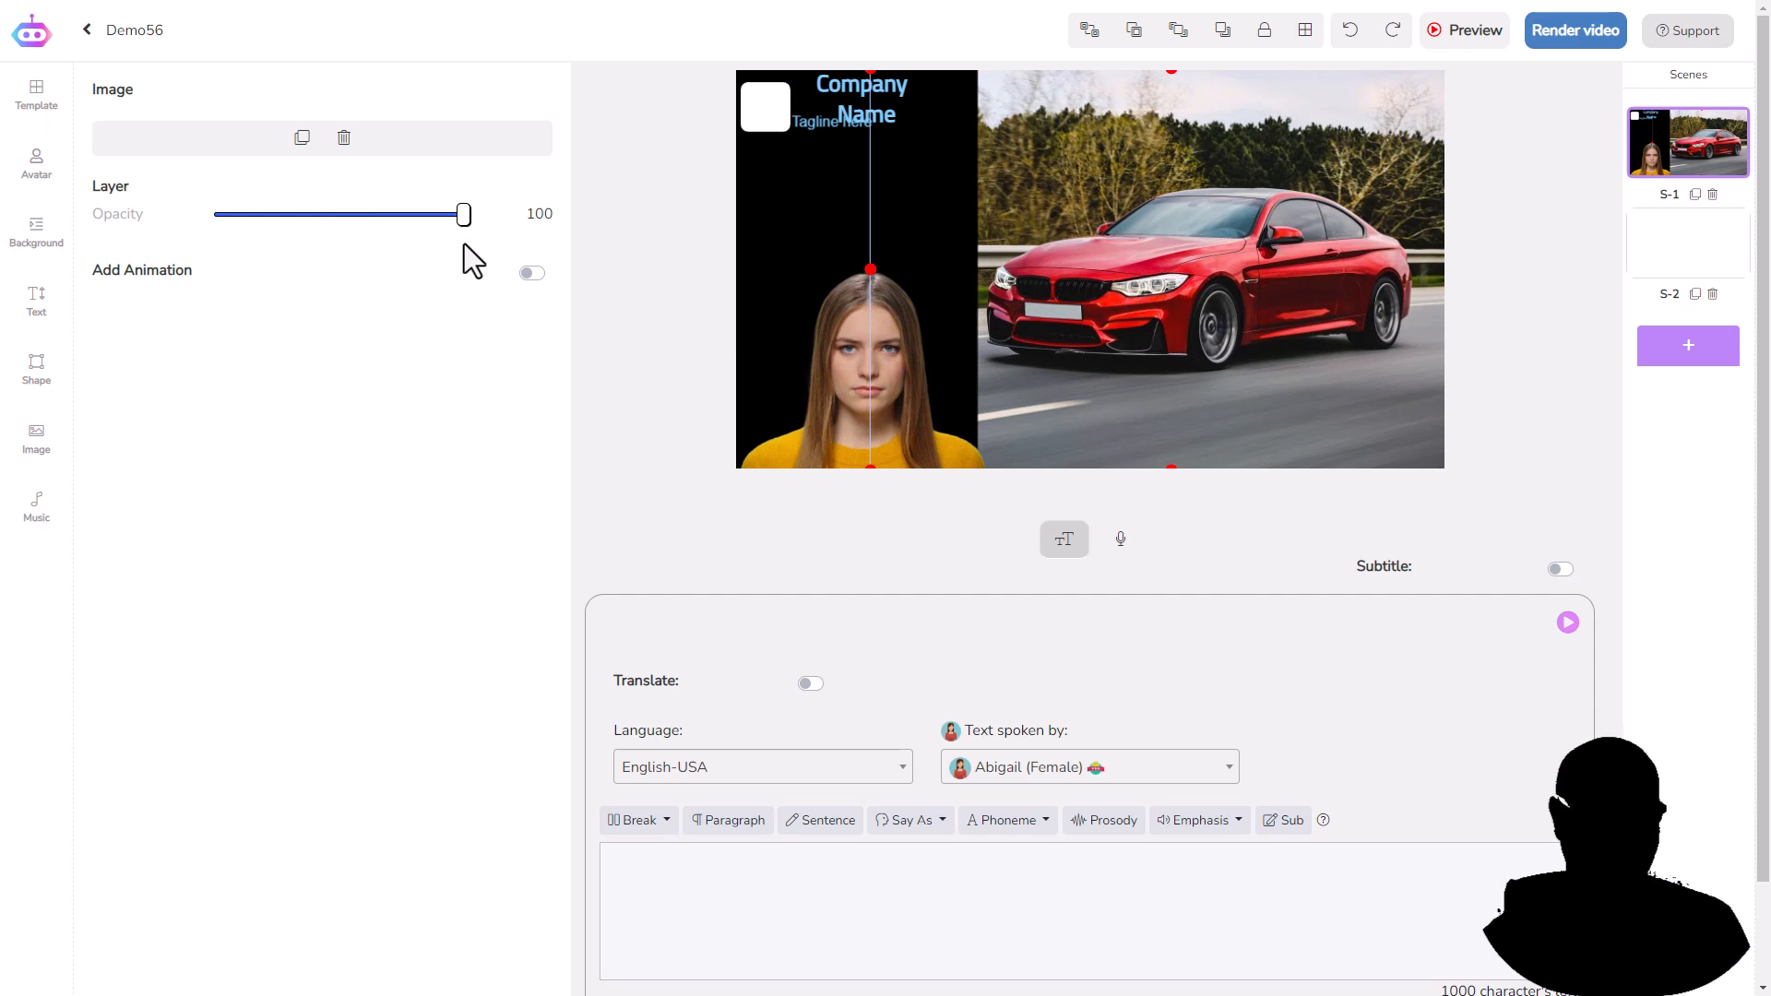
left_click(530, 273)
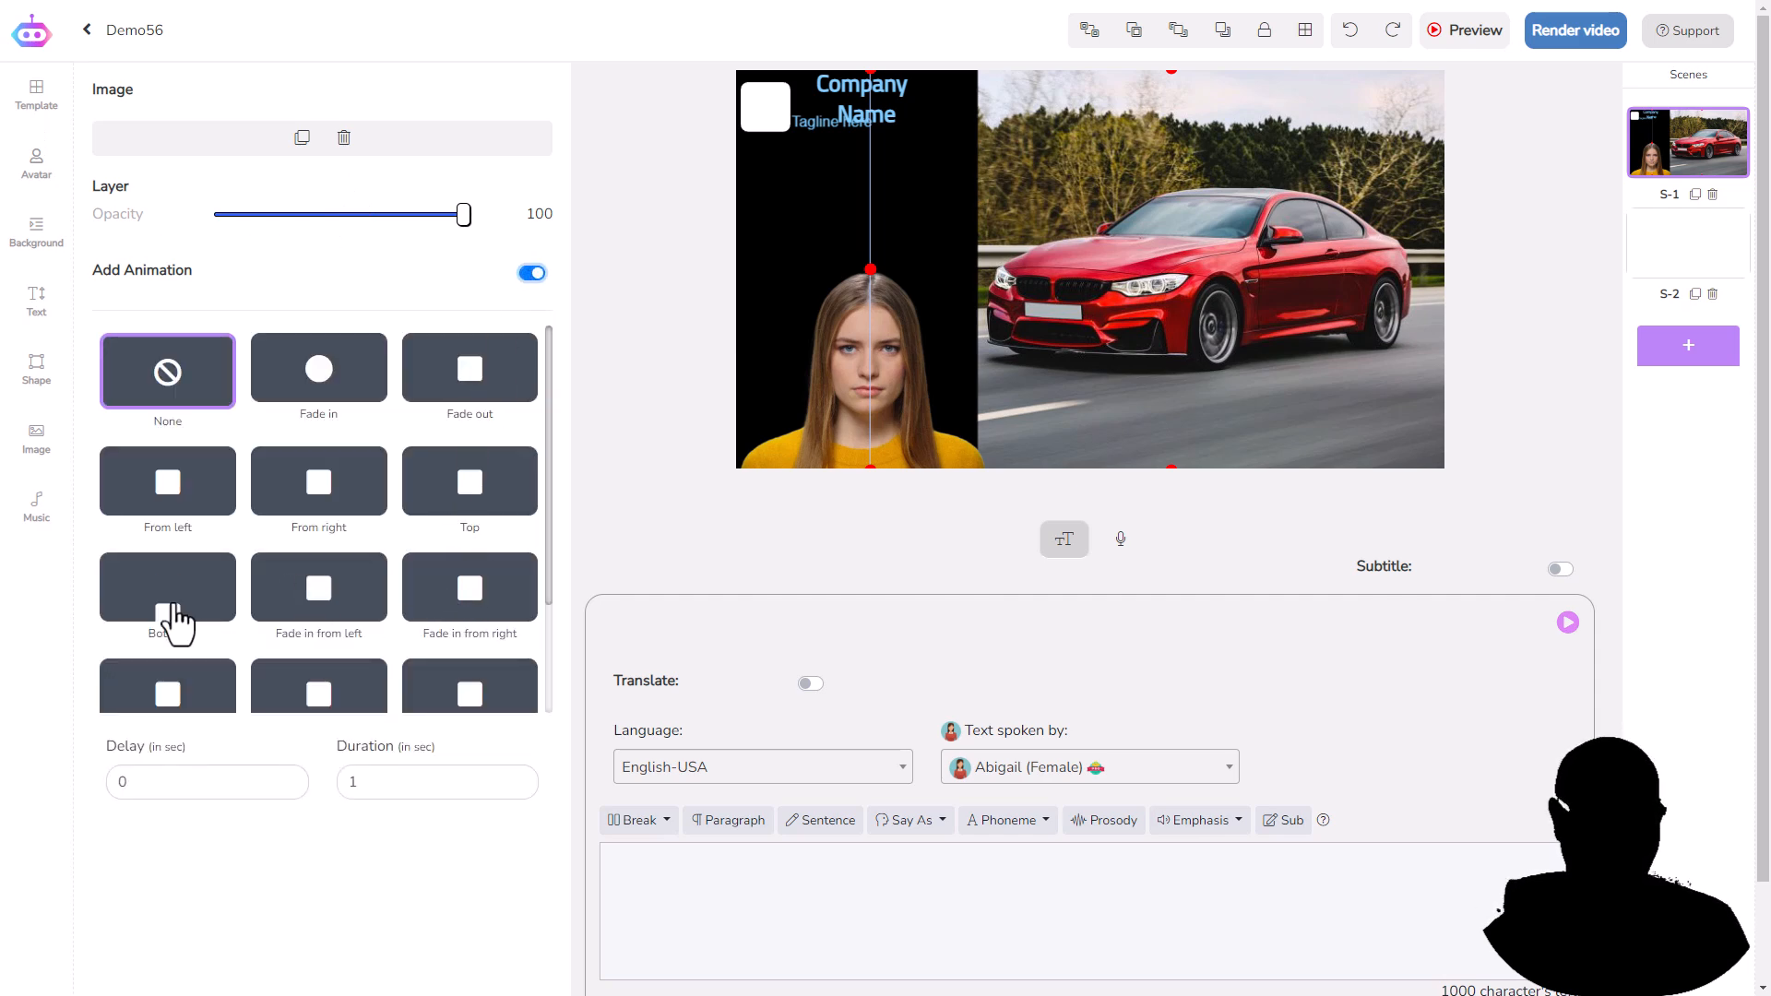
left_click(472, 598)
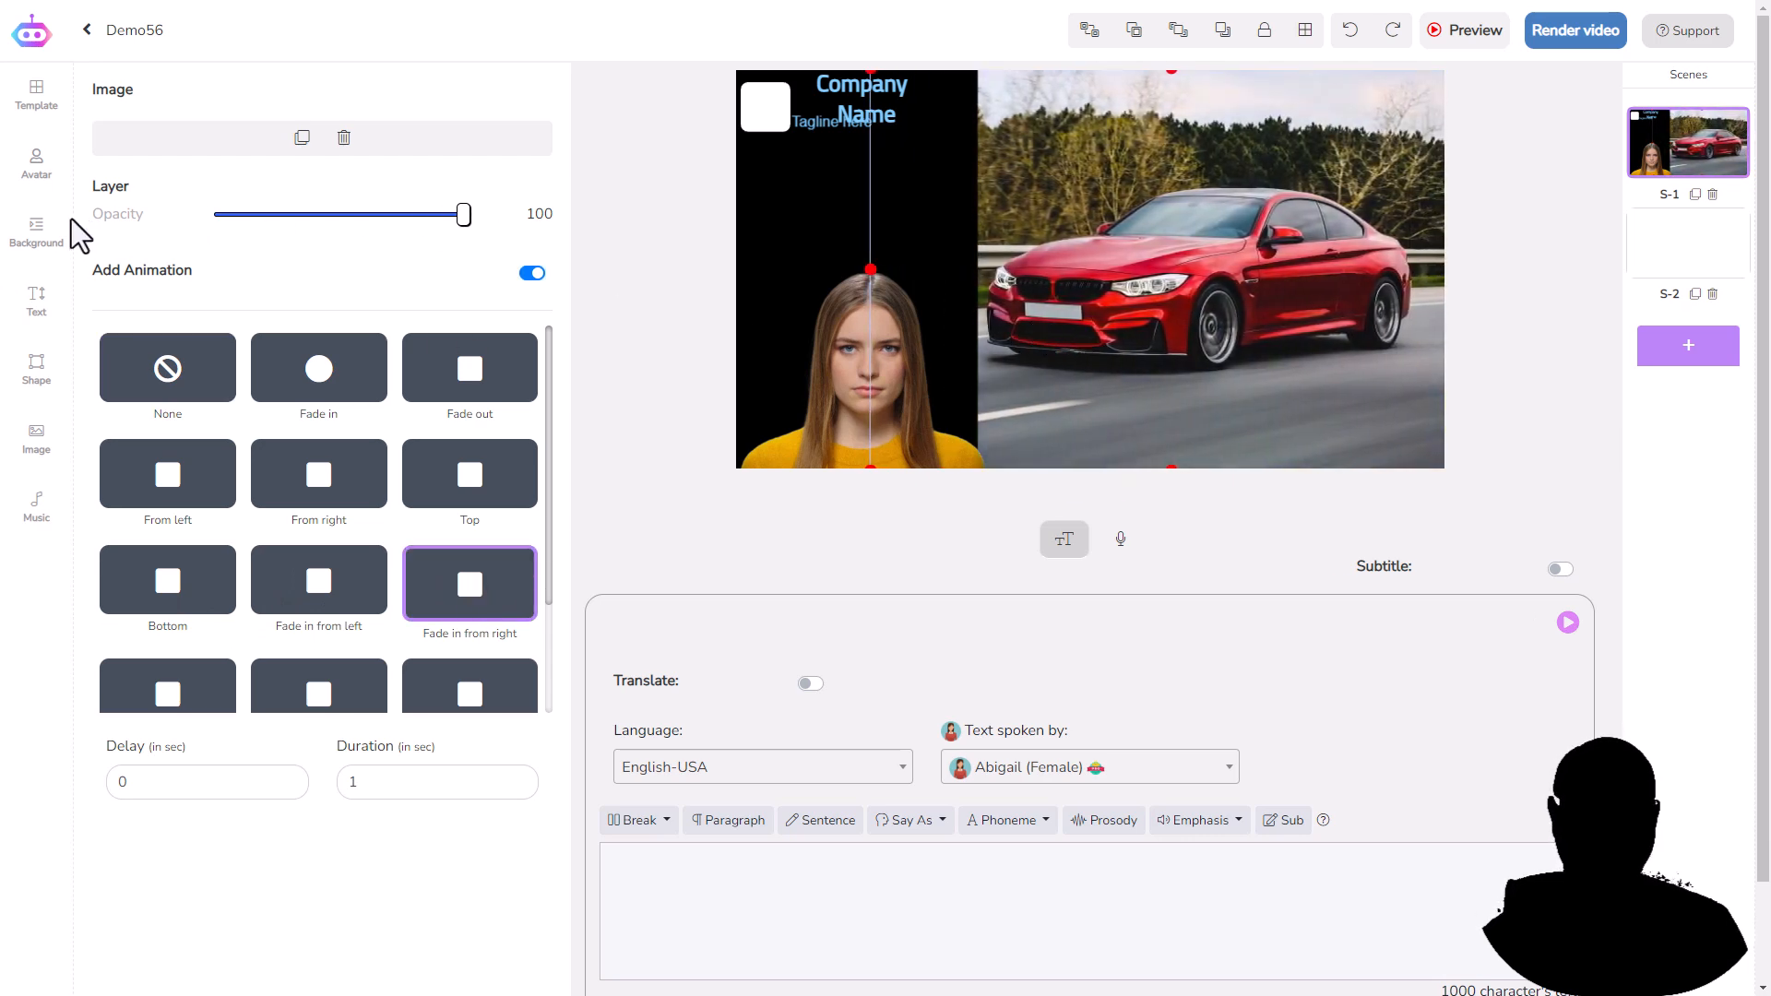
Search the Pixabay image library for "car".
left_click(37, 441)
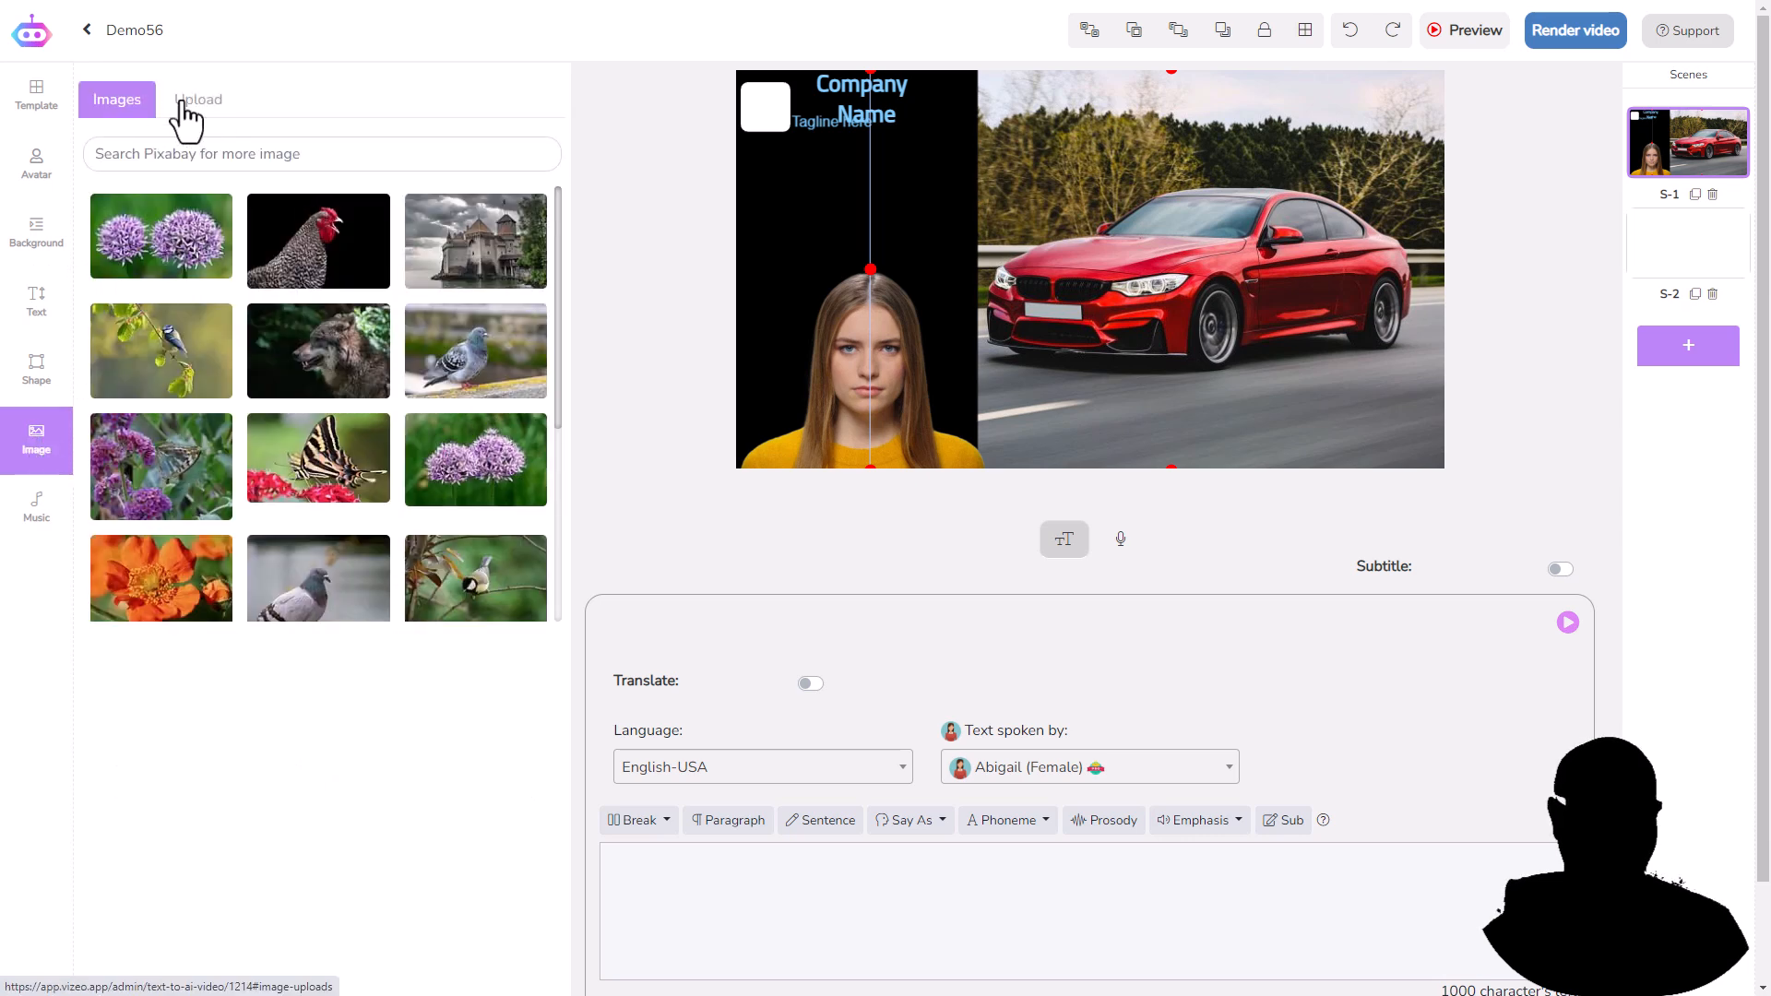
left_click(265, 157)
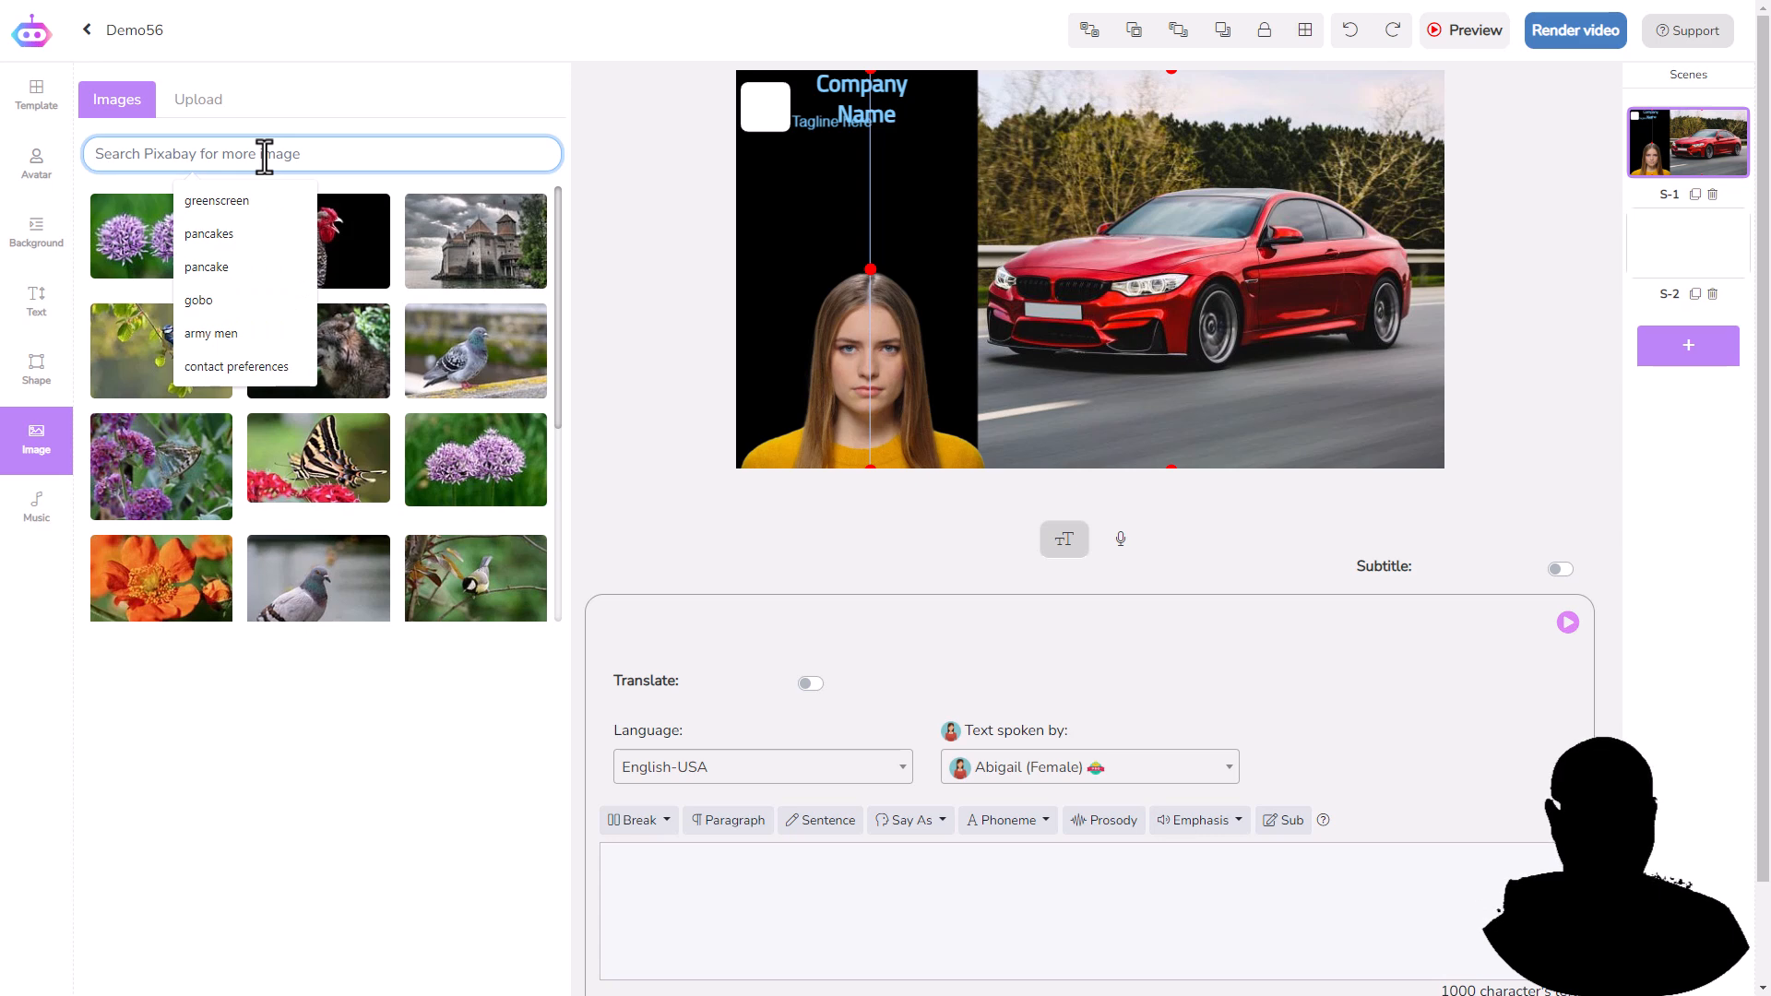
type("car")
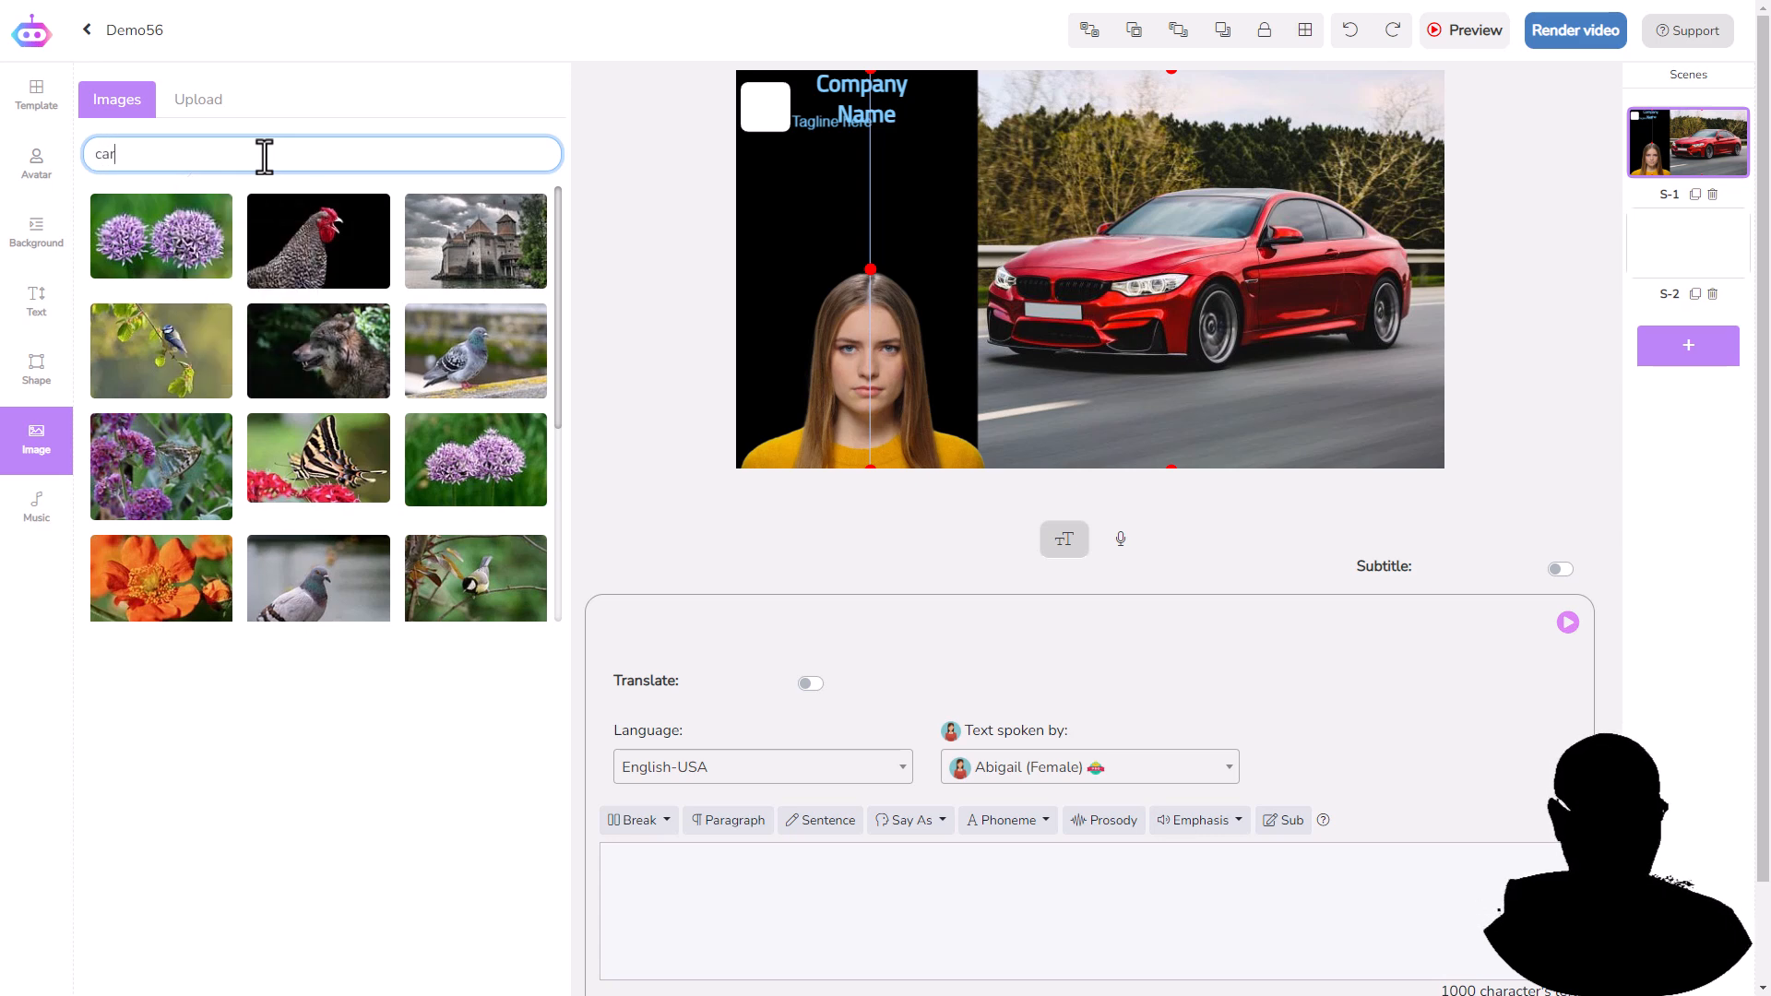
key("Return")
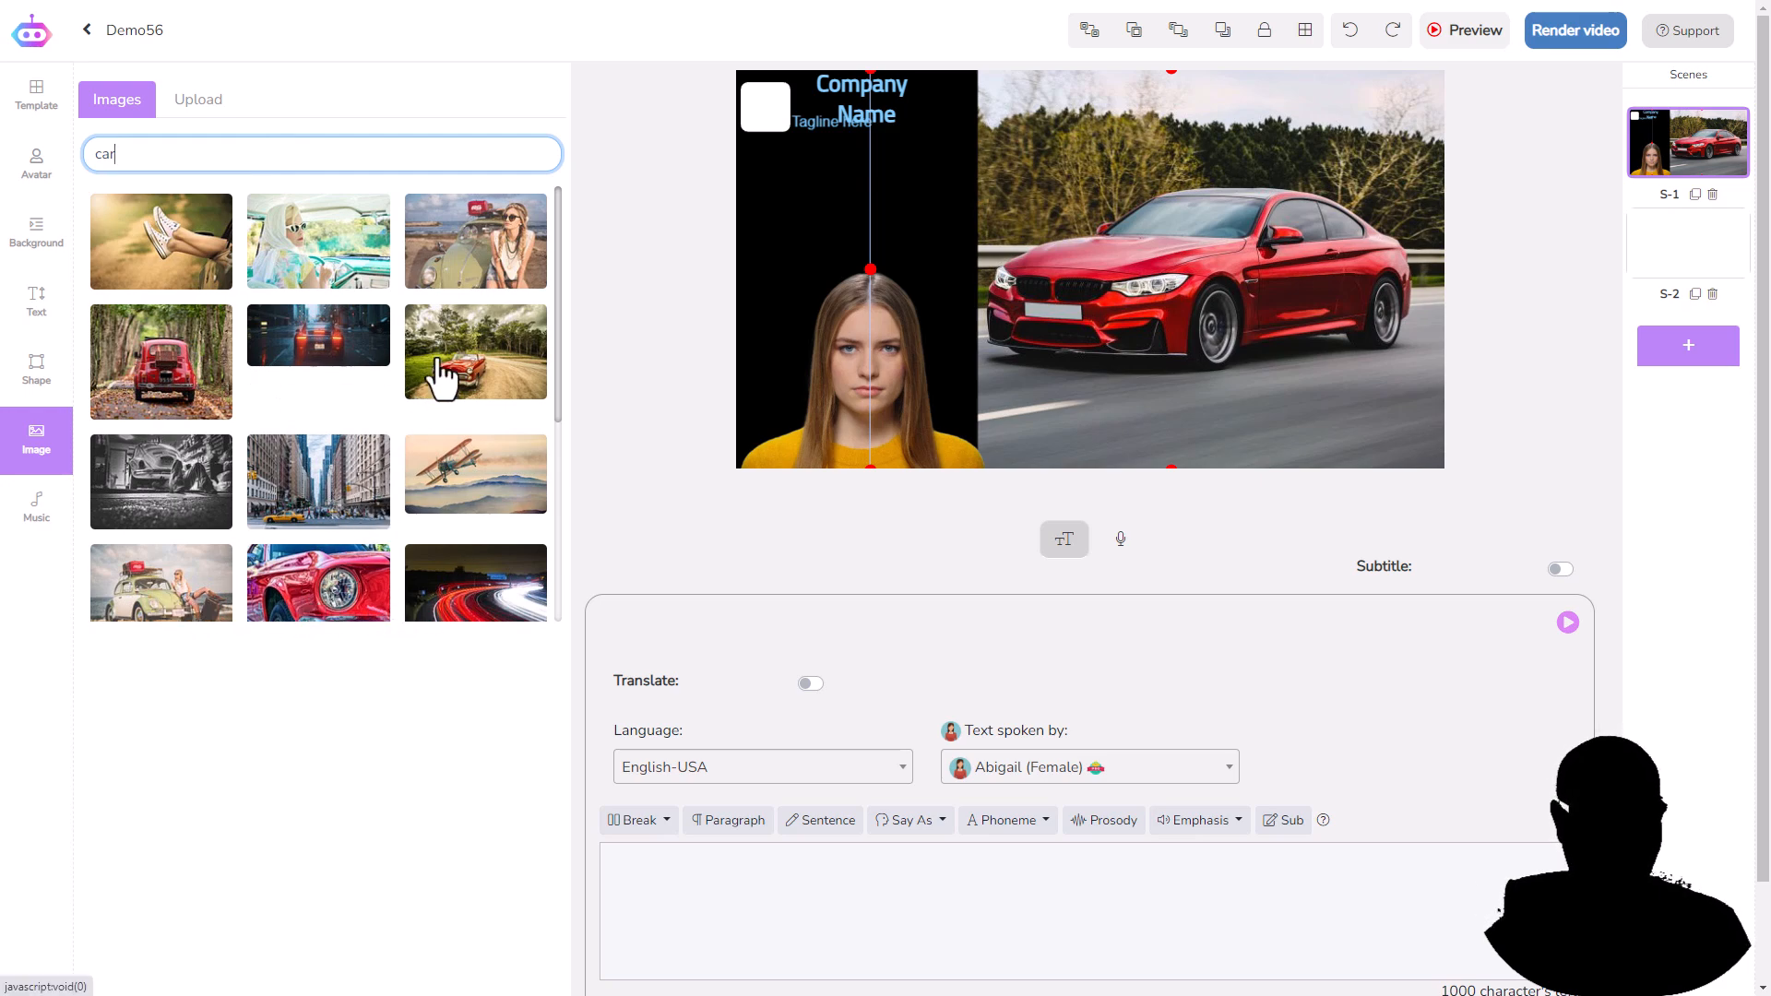
Insert the rear-view photo of the red vintage car, using a Free crop framed around the whole car.
left_click(158, 385)
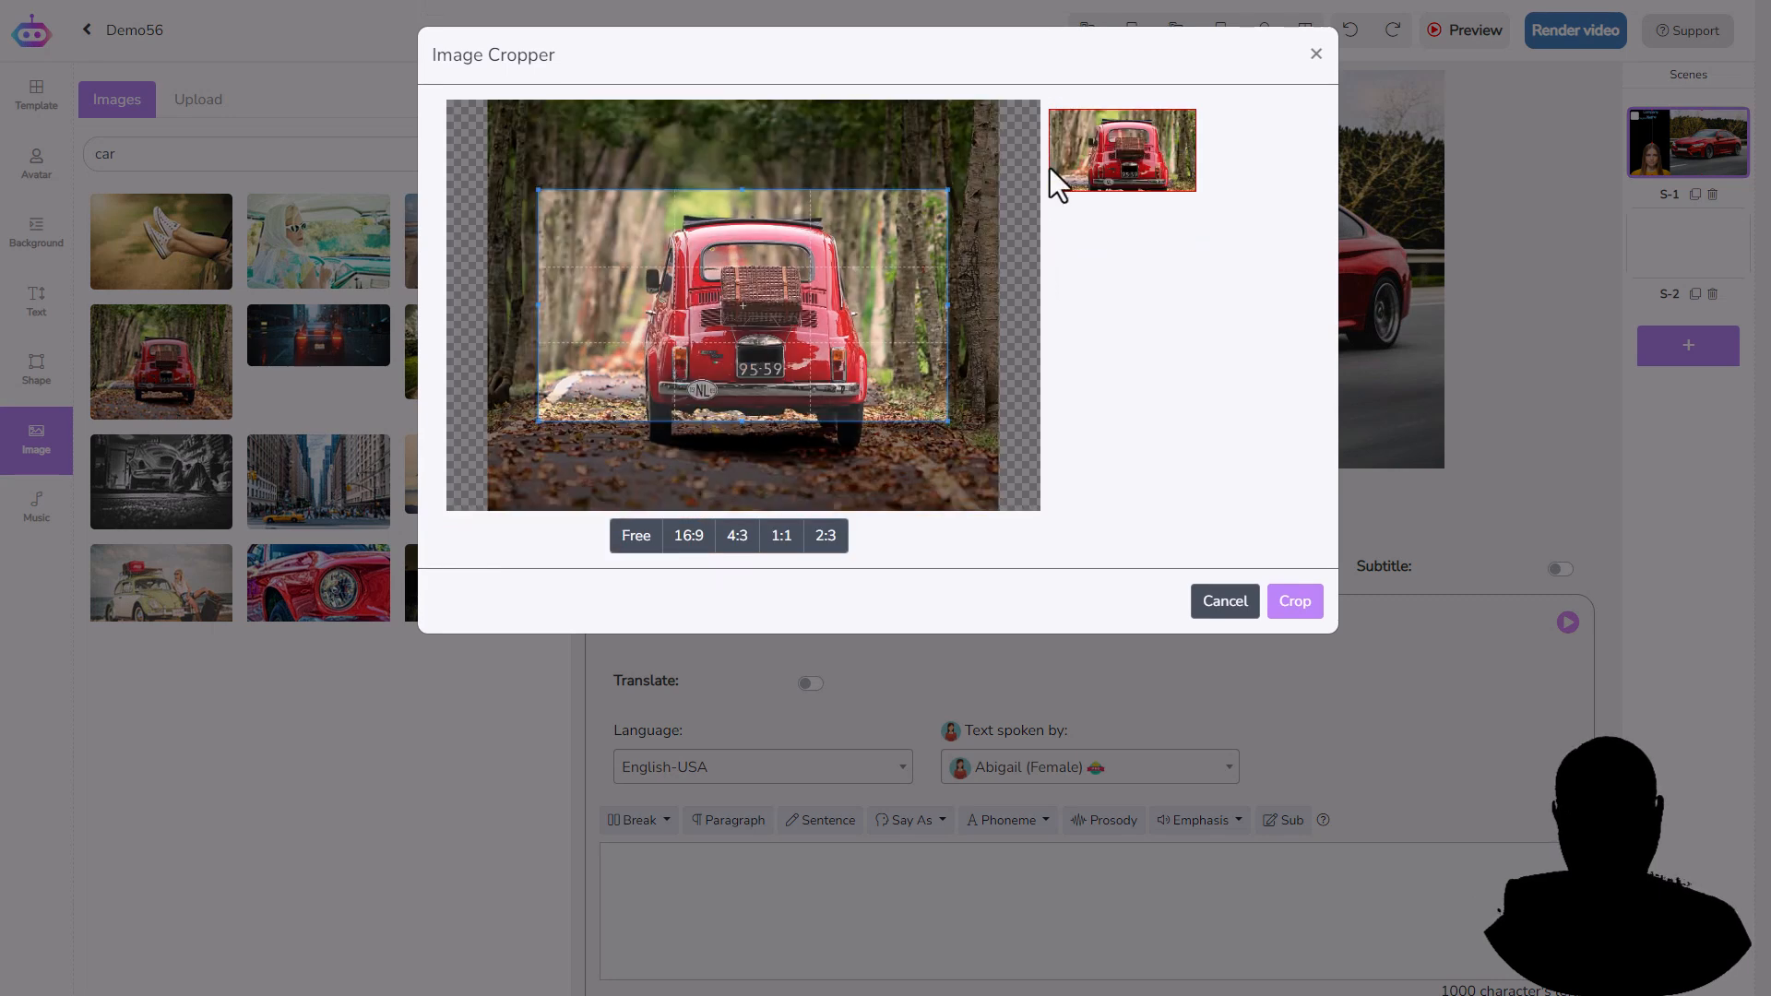
left_click_drag(737, 420, 739, 467)
left_click(652, 544)
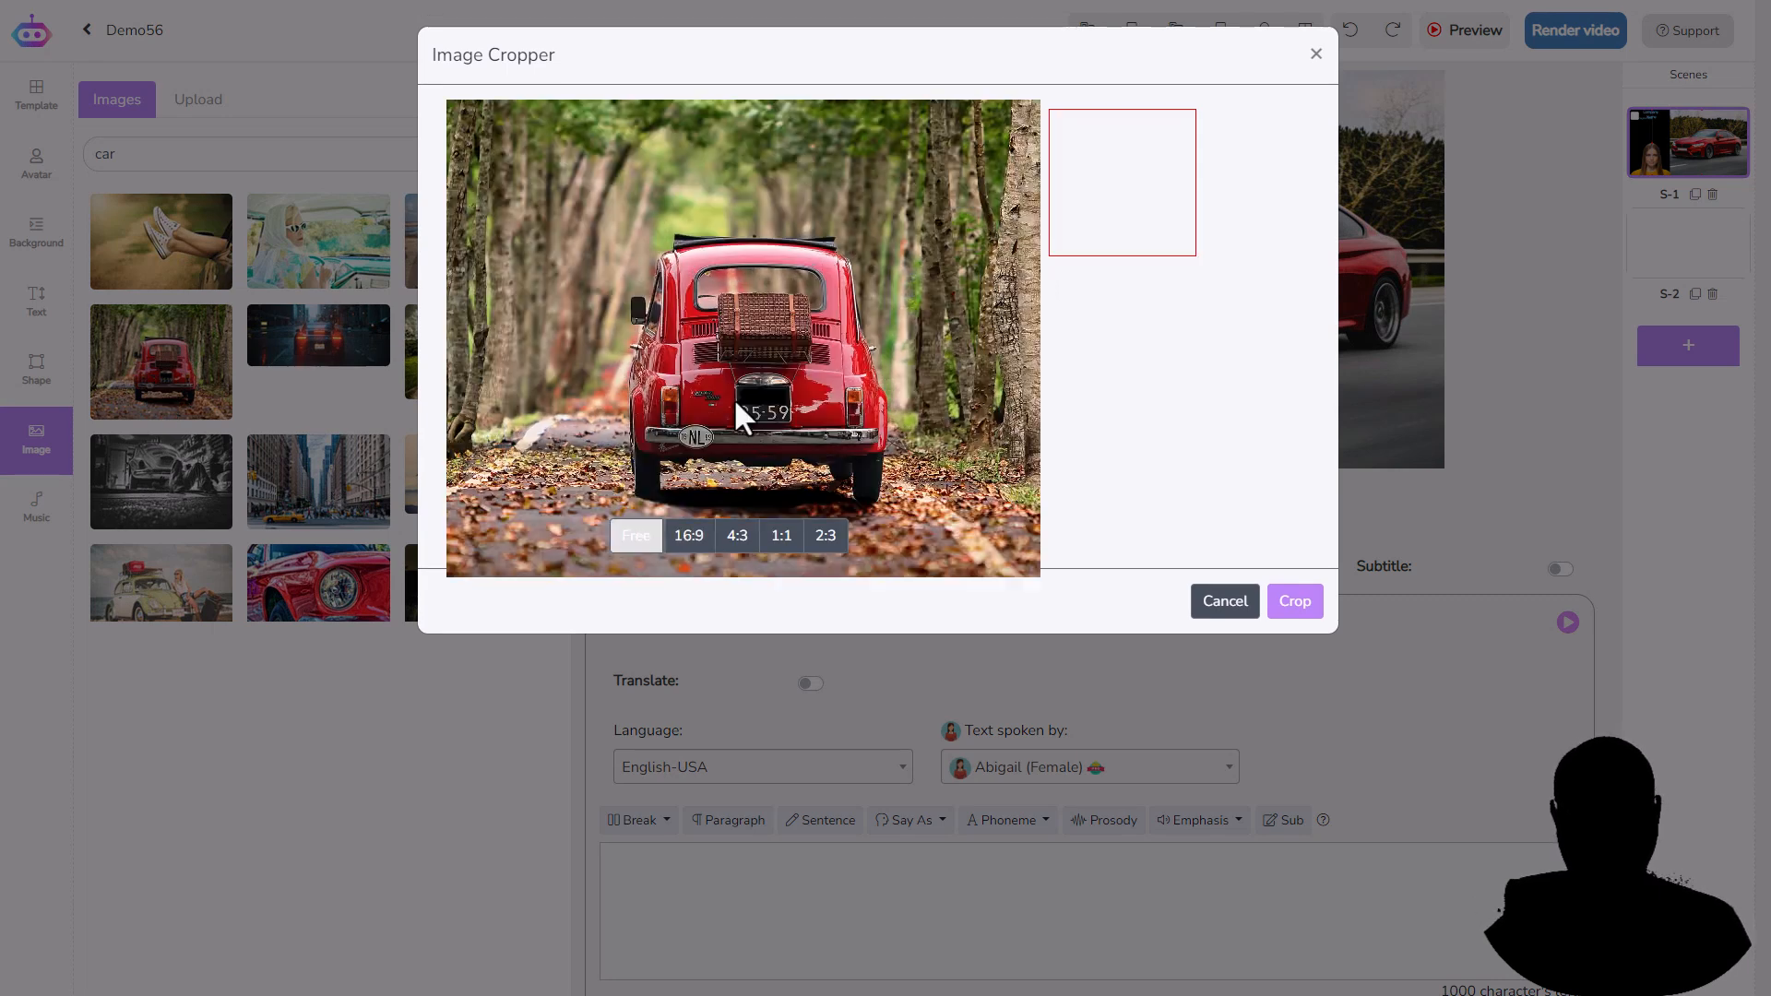
left_click_drag(738, 140, 739, 172)
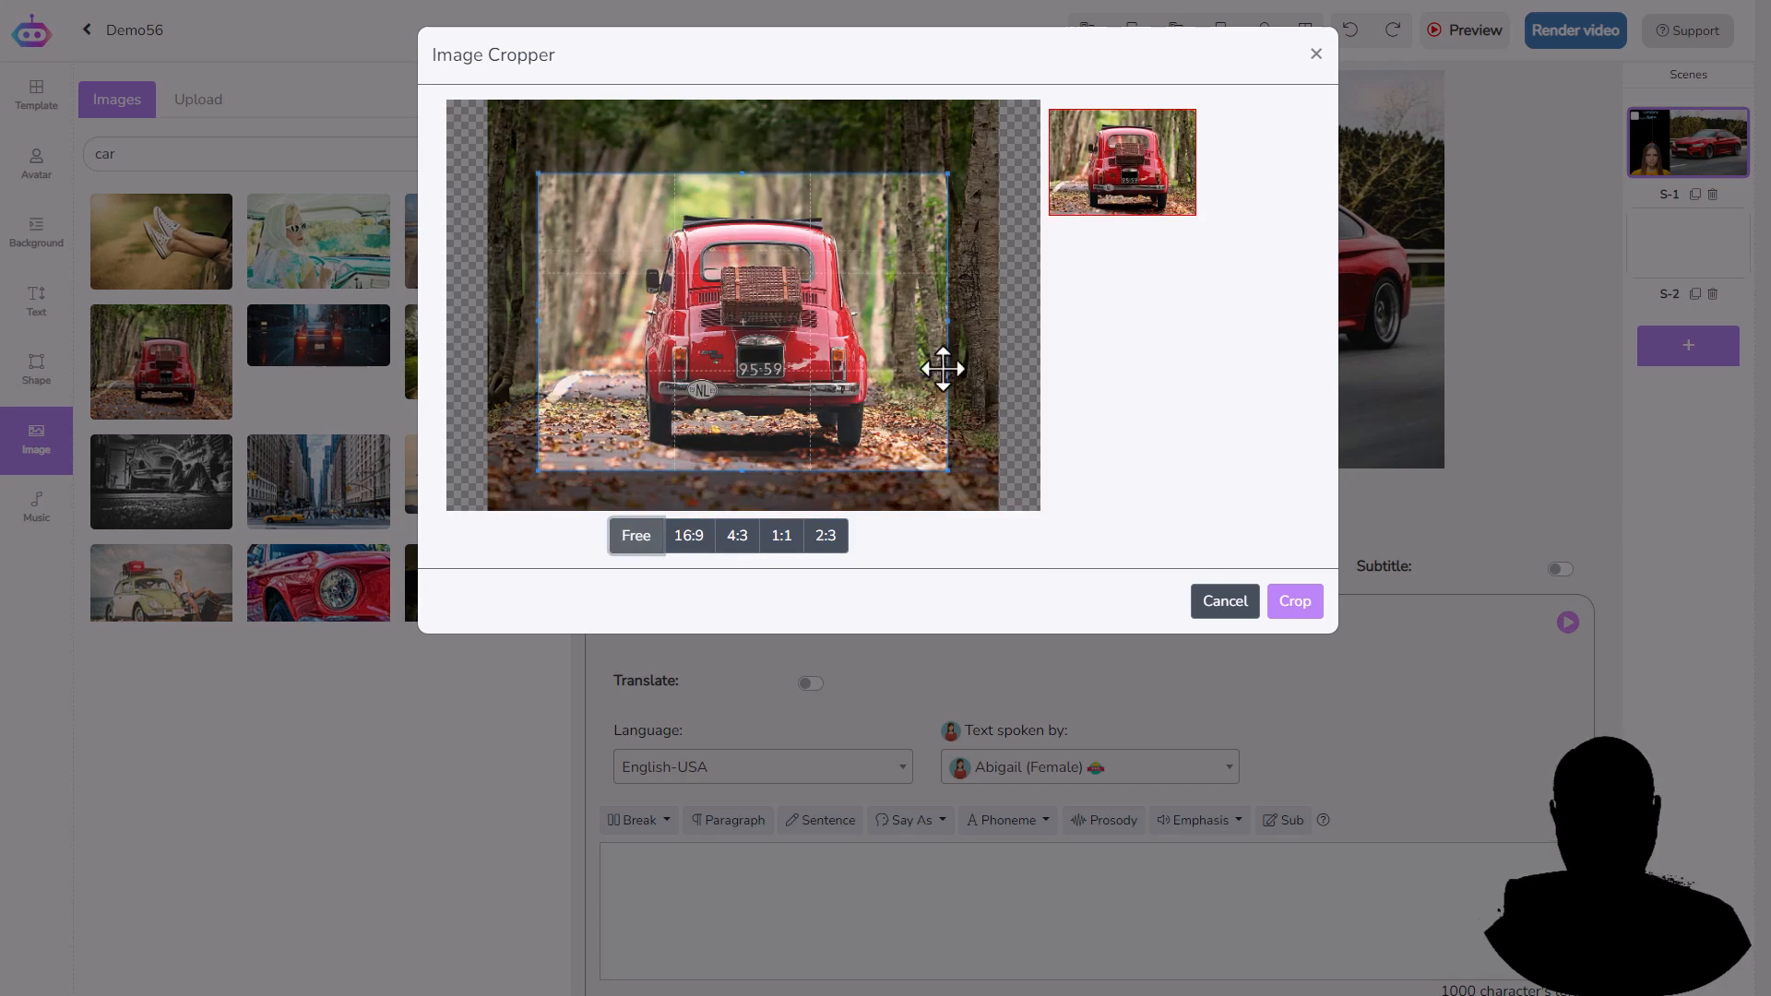
left_click(1282, 604)
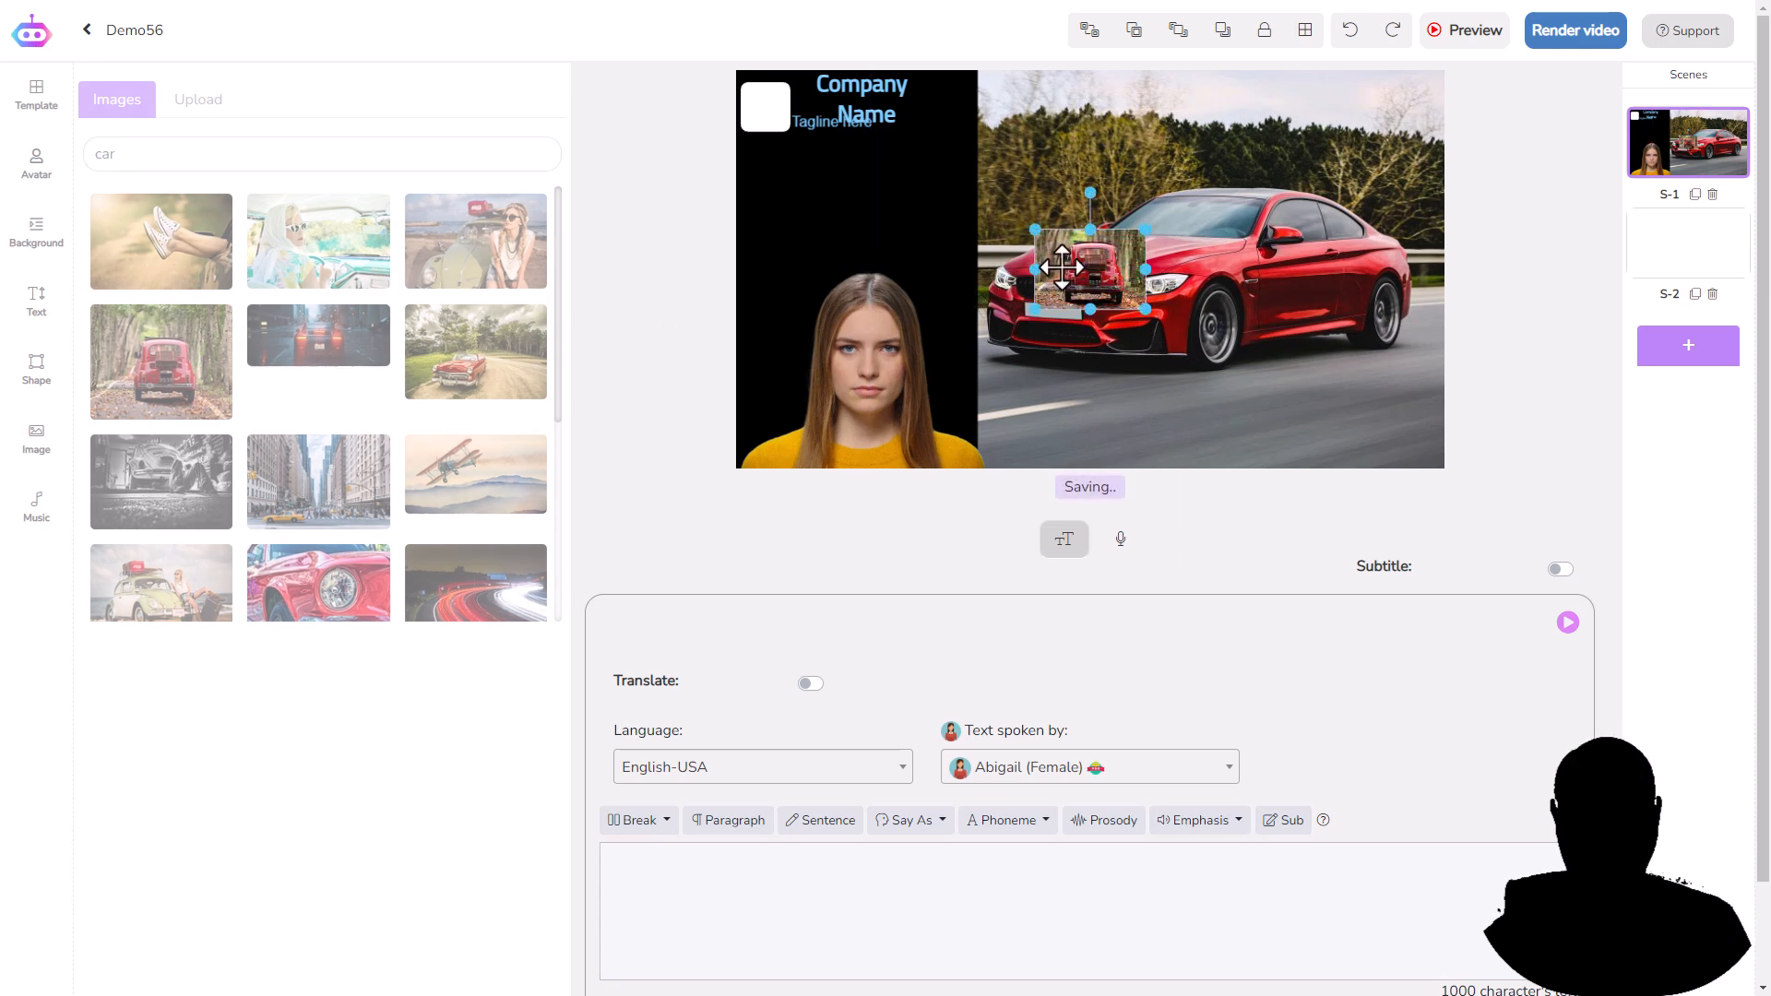
Enlarge and reposition the inserted vintage car image over the large red car, and delete it from the scene.
left_click_drag(1143, 313, 1187, 346)
left_click_drag(1104, 287, 1163, 286)
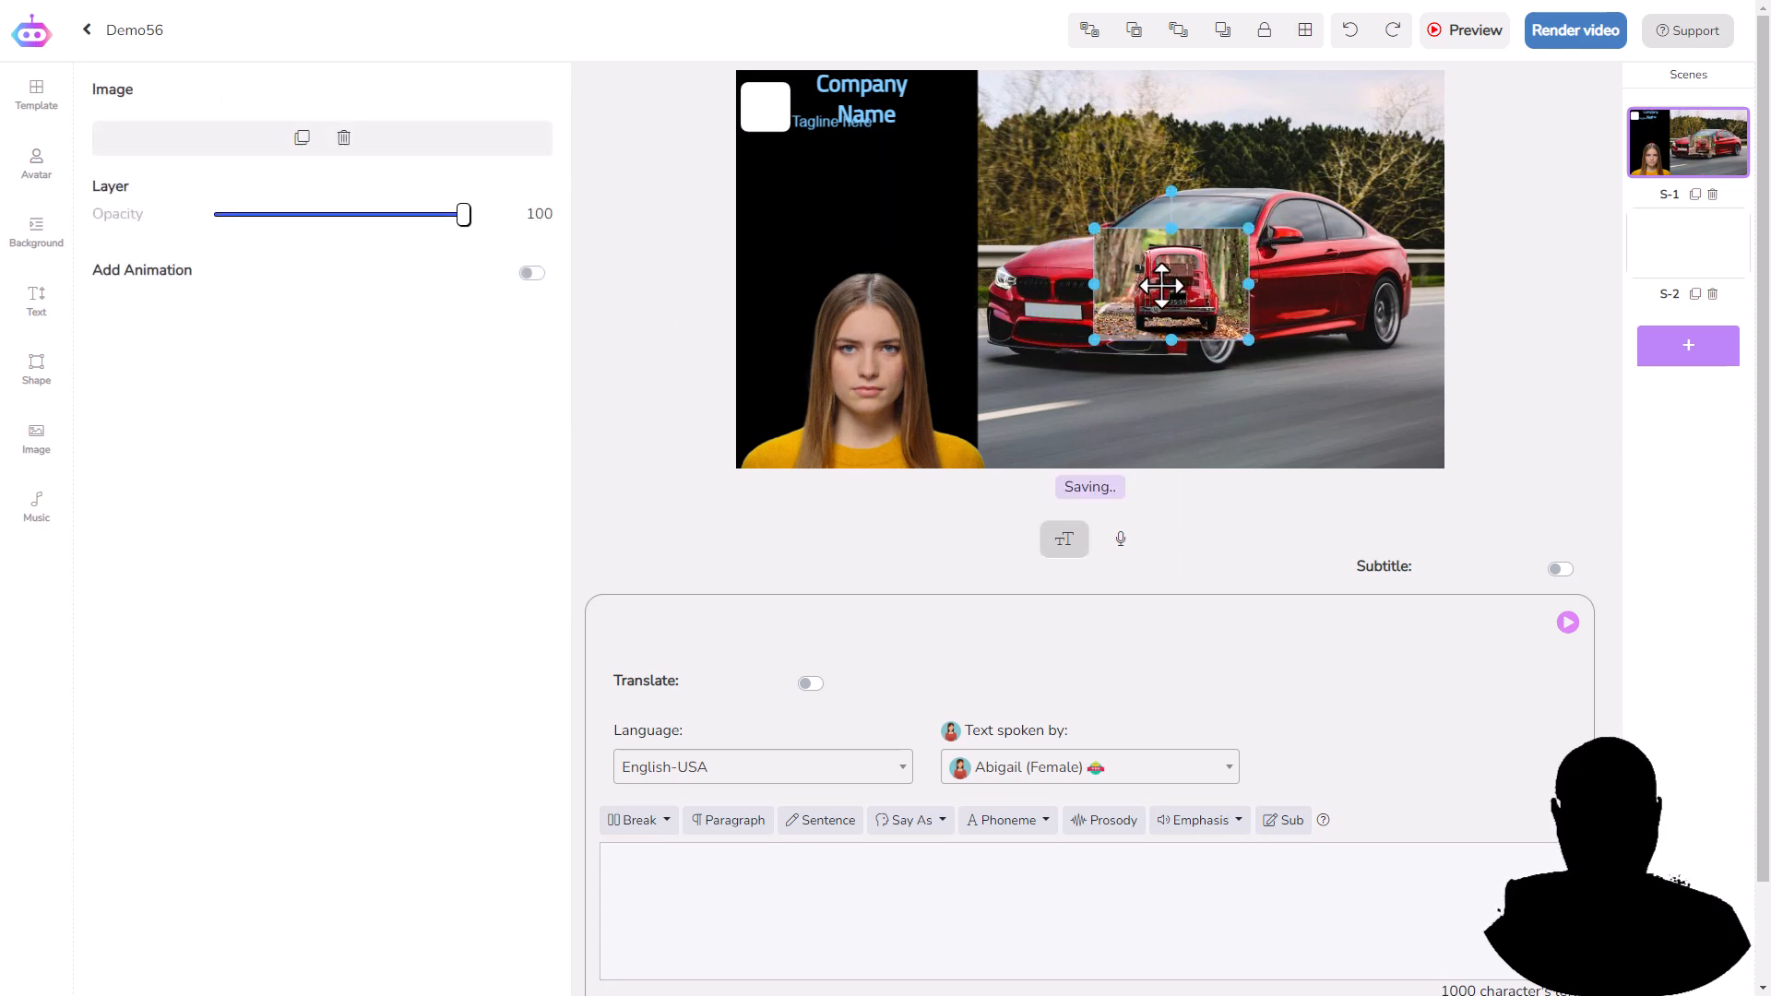
left_click(345, 138)
Move the company name title down below the tagline, change it to "Car Sales", and change the tagline to "Buy a car".
left_click(809, 148)
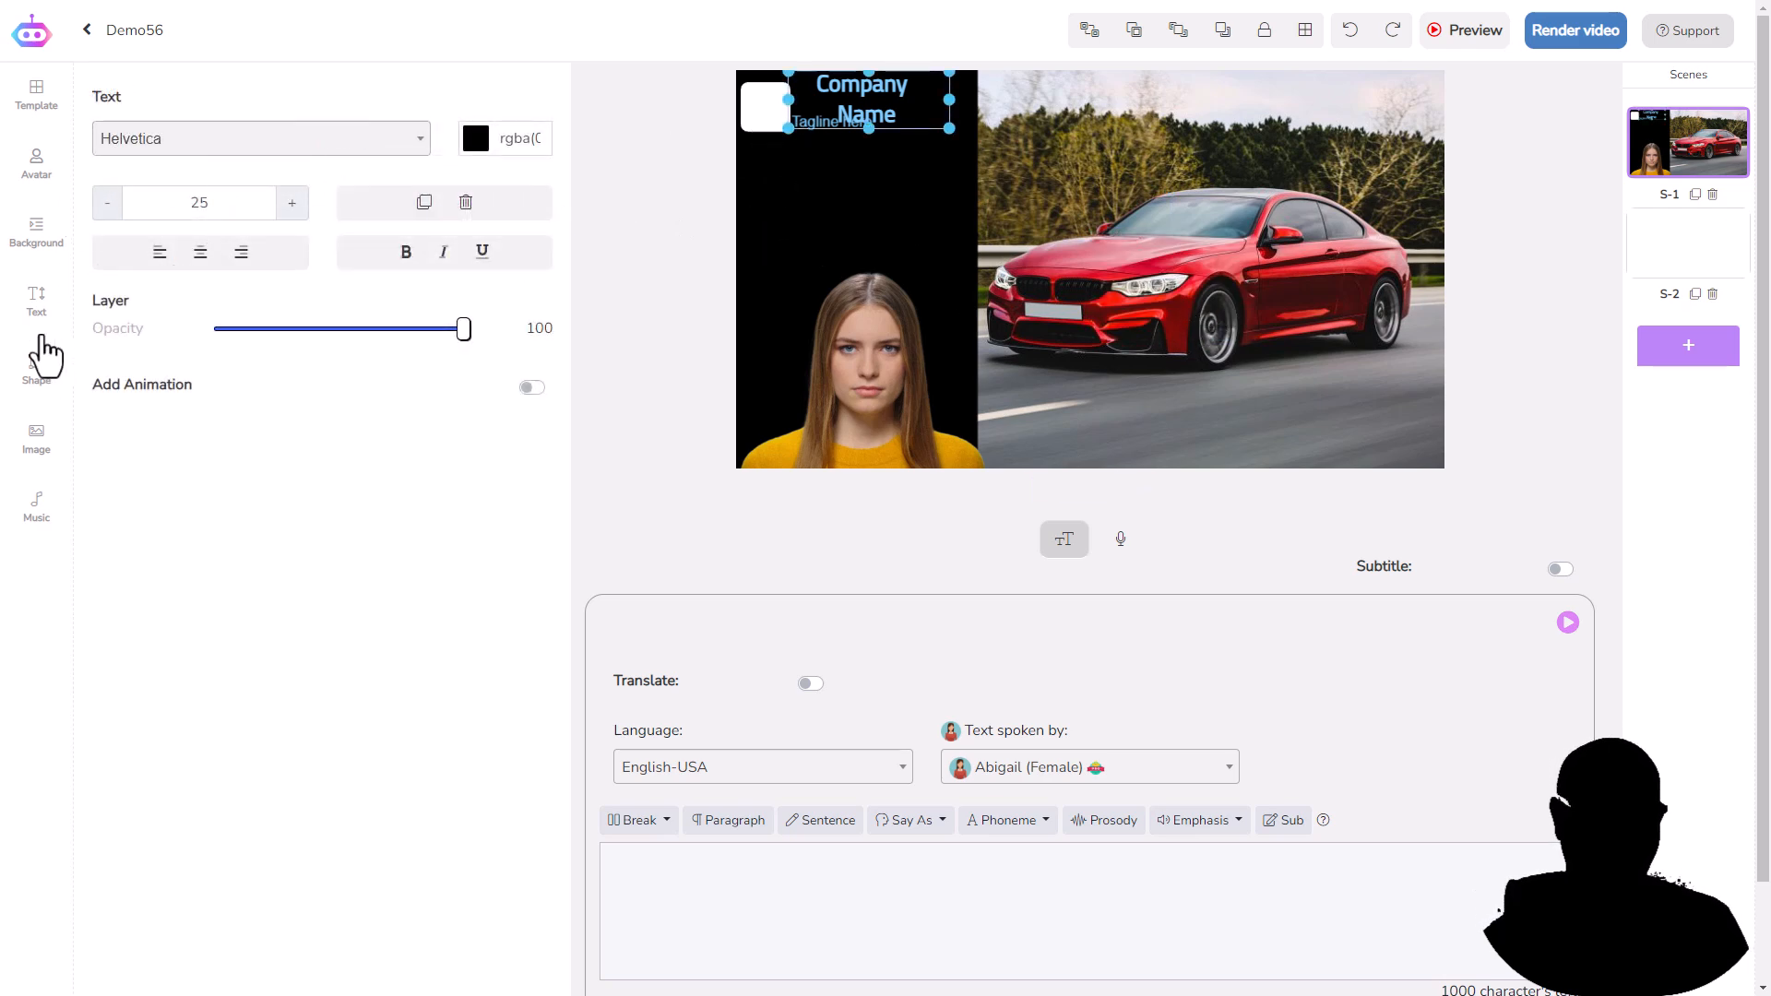
left_click(26, 312)
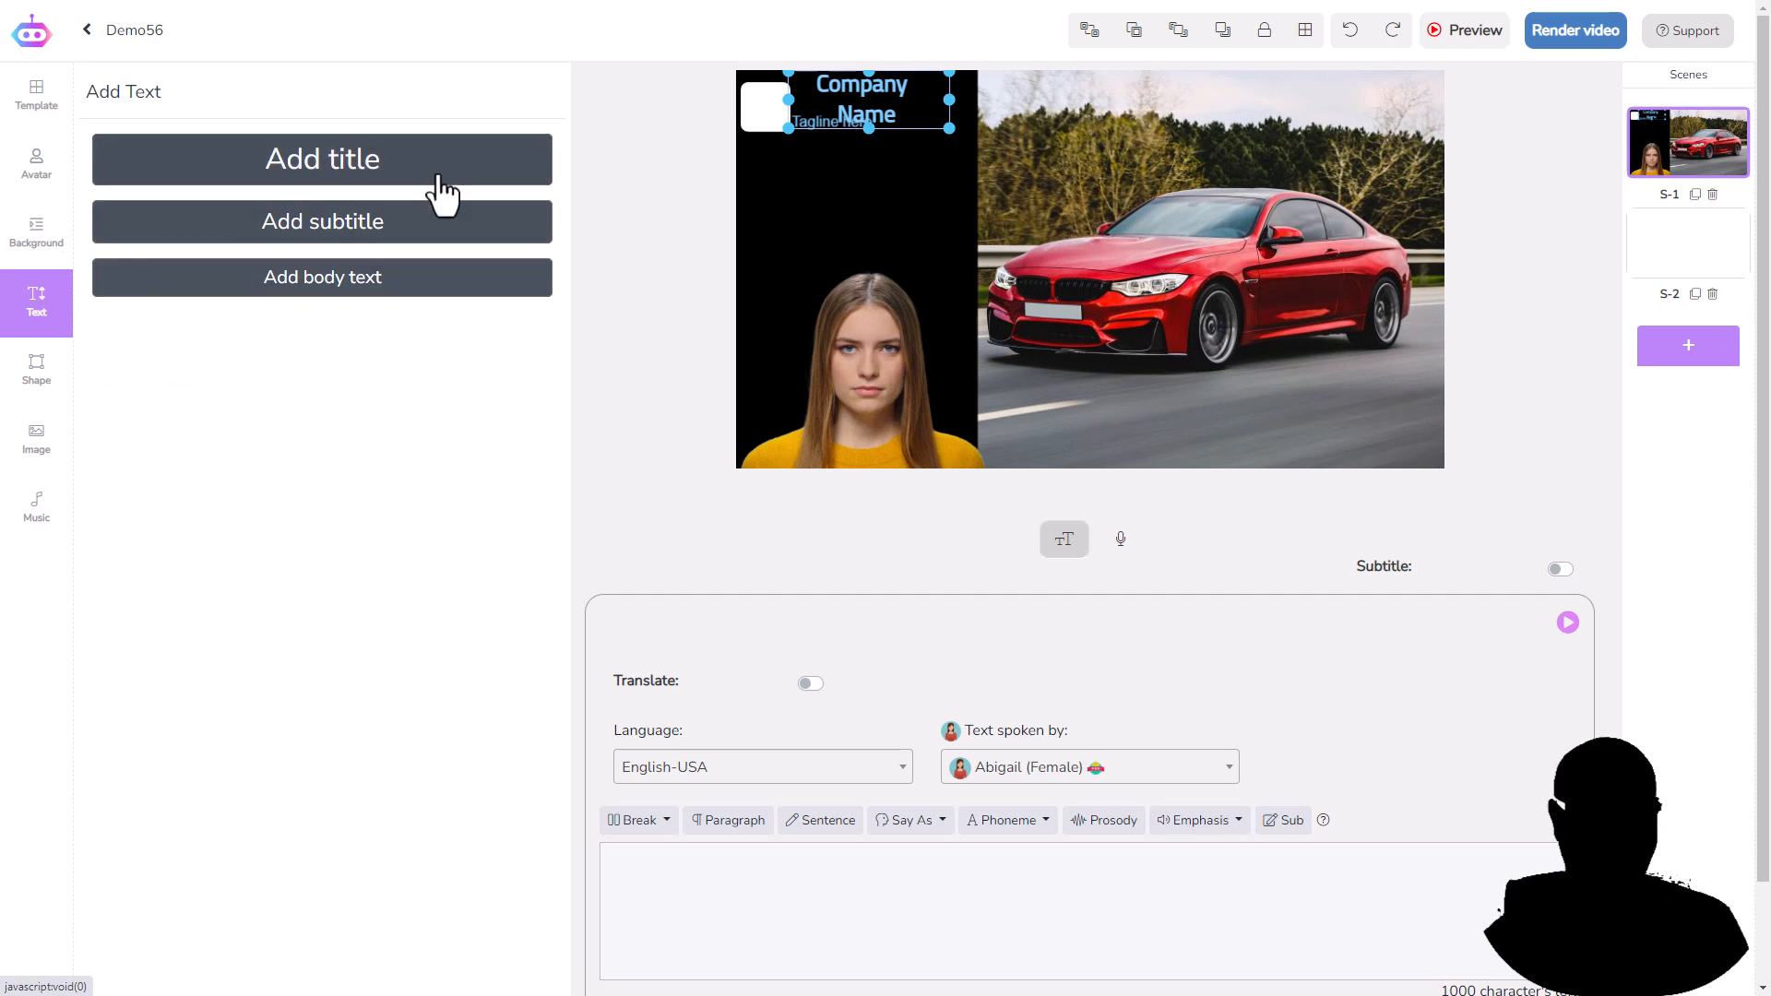
left_click_drag(858, 96, 821, 203)
double_click(869, 196)
left_click(893, 207)
key("ctrl+a")
type("Car Sales")
left_click(851, 121)
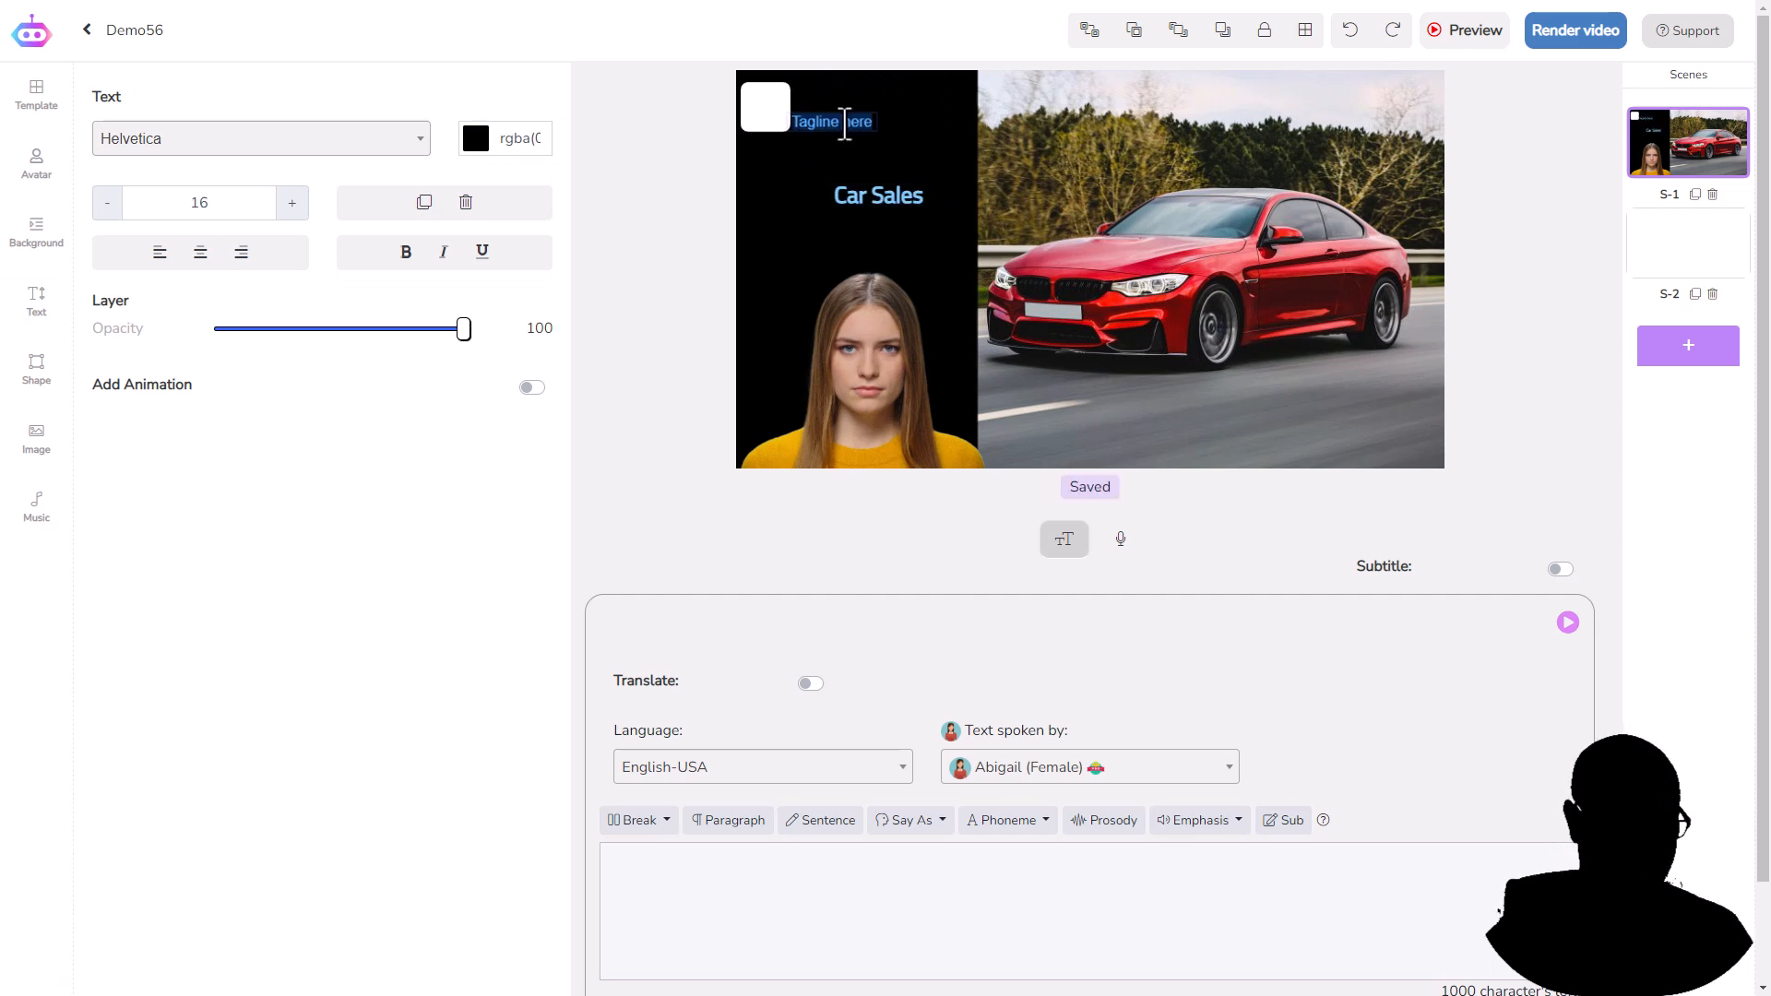
type("Buy a car")
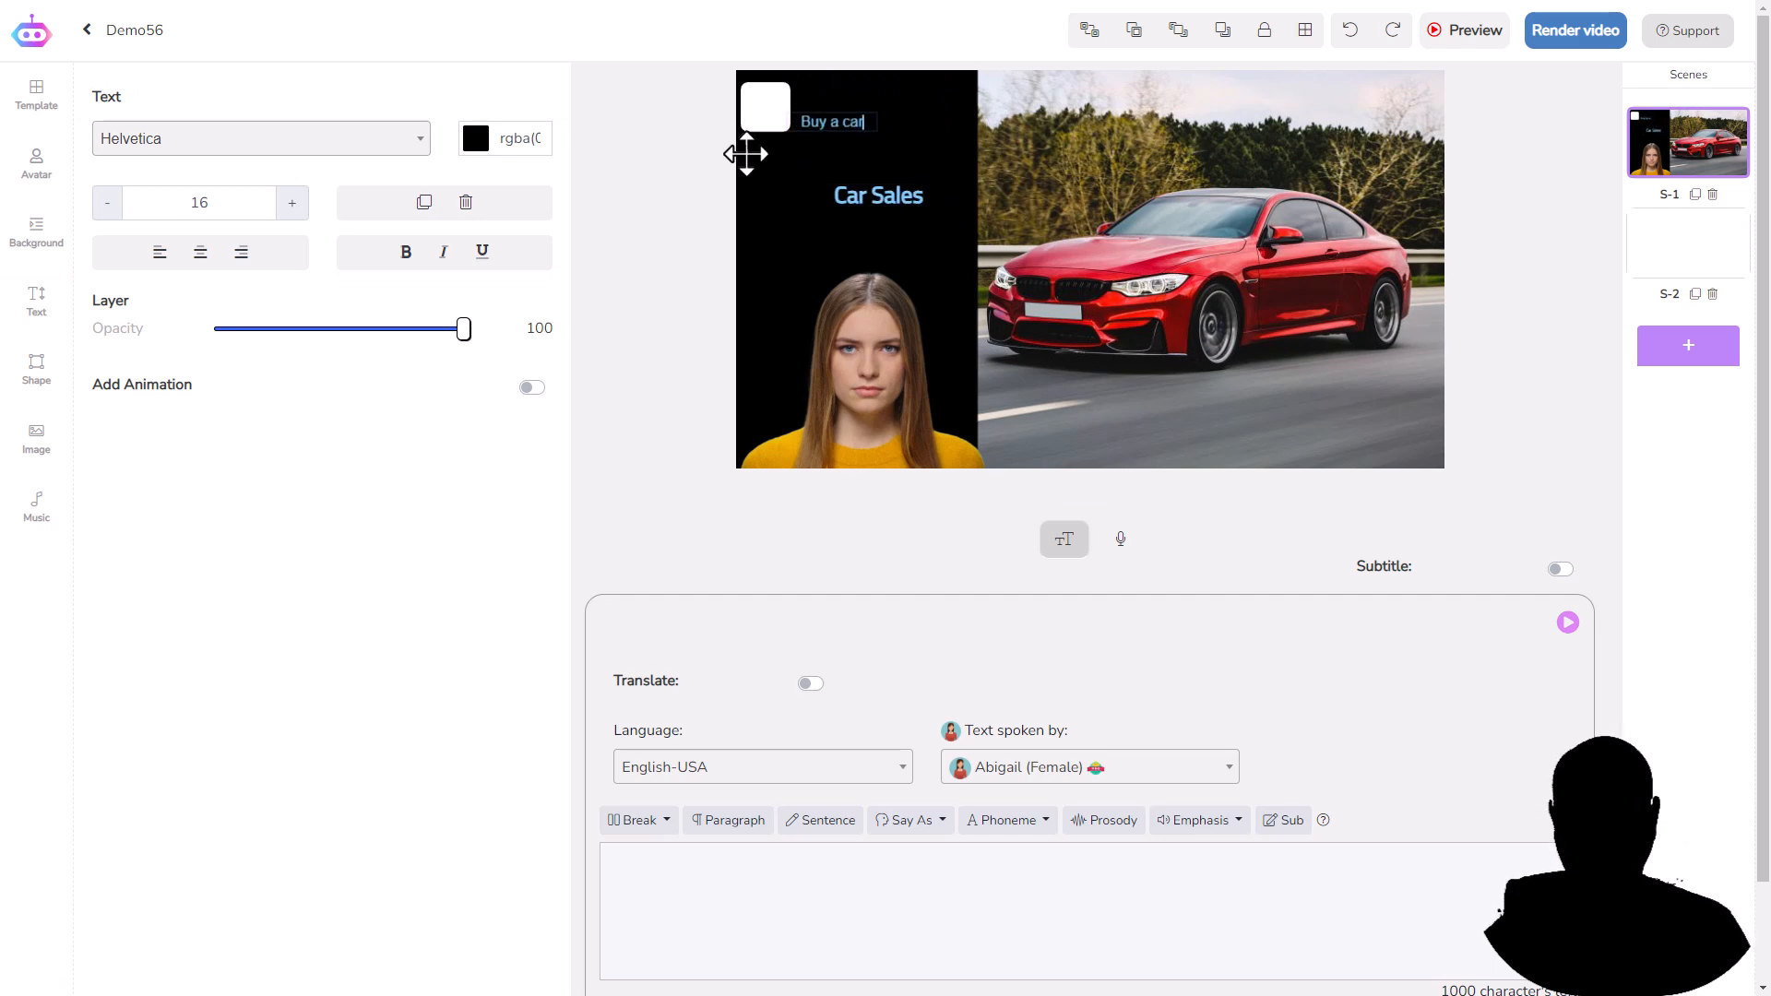
Enlarge the Car Sales title to about the width of the black panel and give it the Top animation.
left_click(837, 200)
left_click_drag(837, 199, 977, 190)
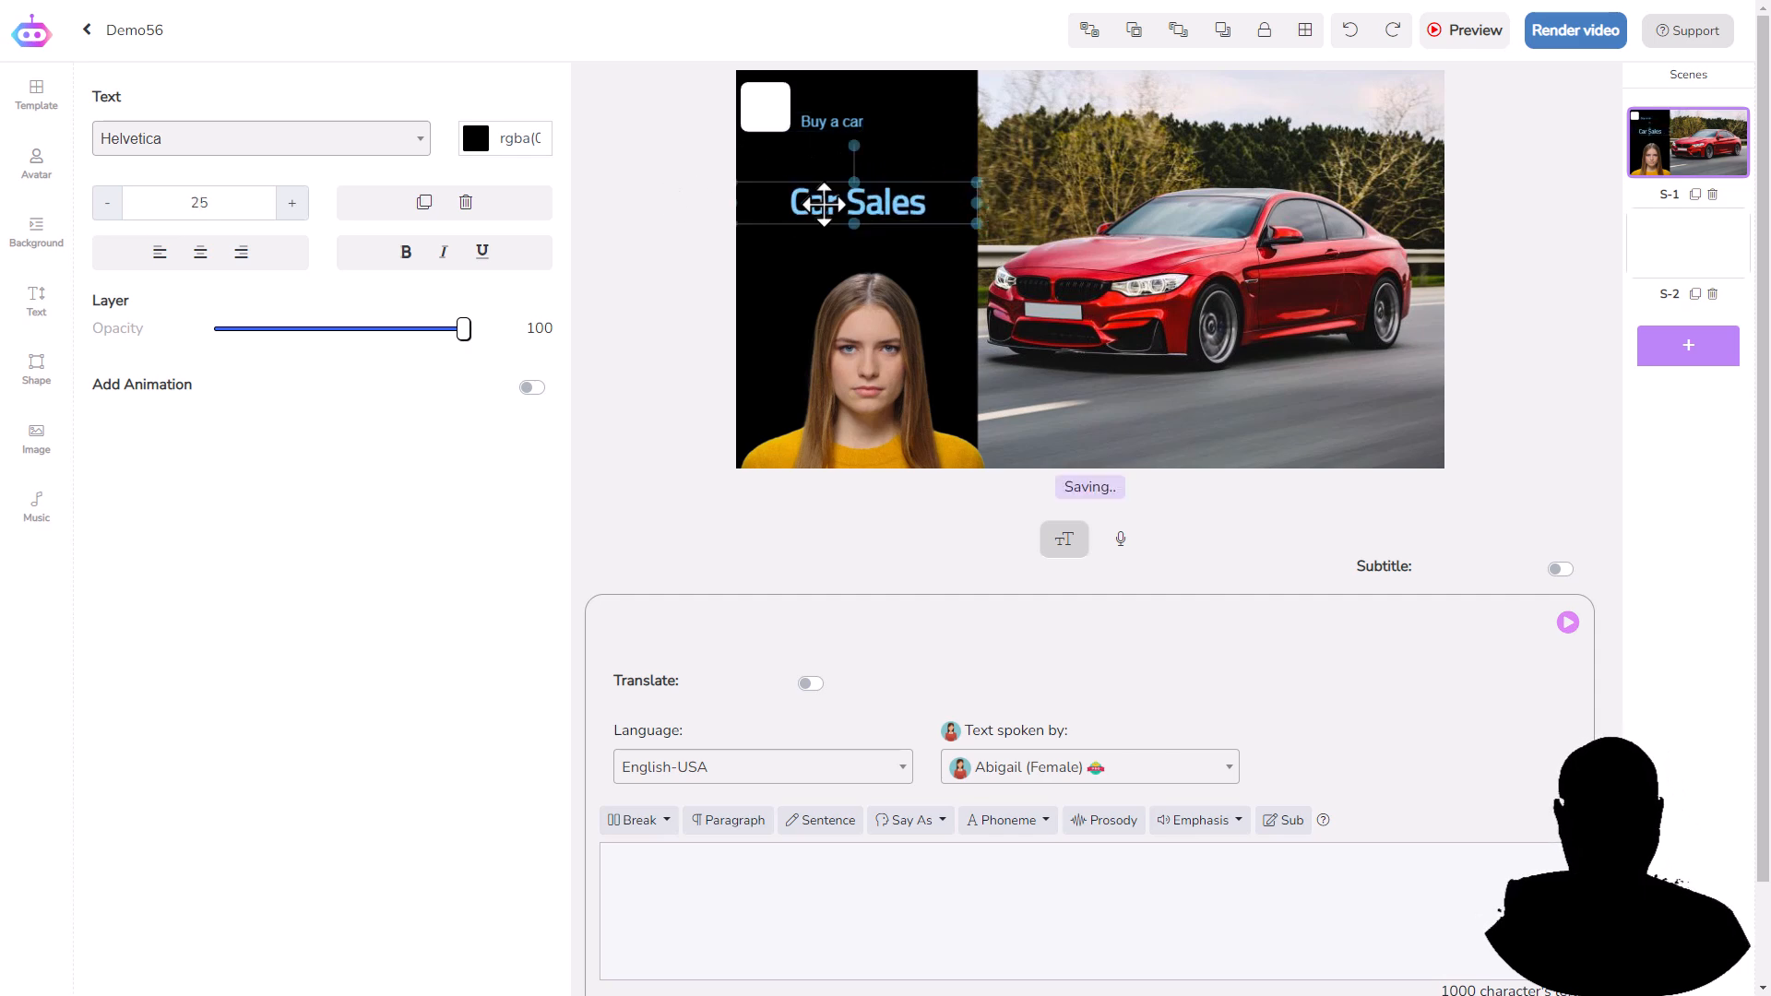
left_click(528, 389)
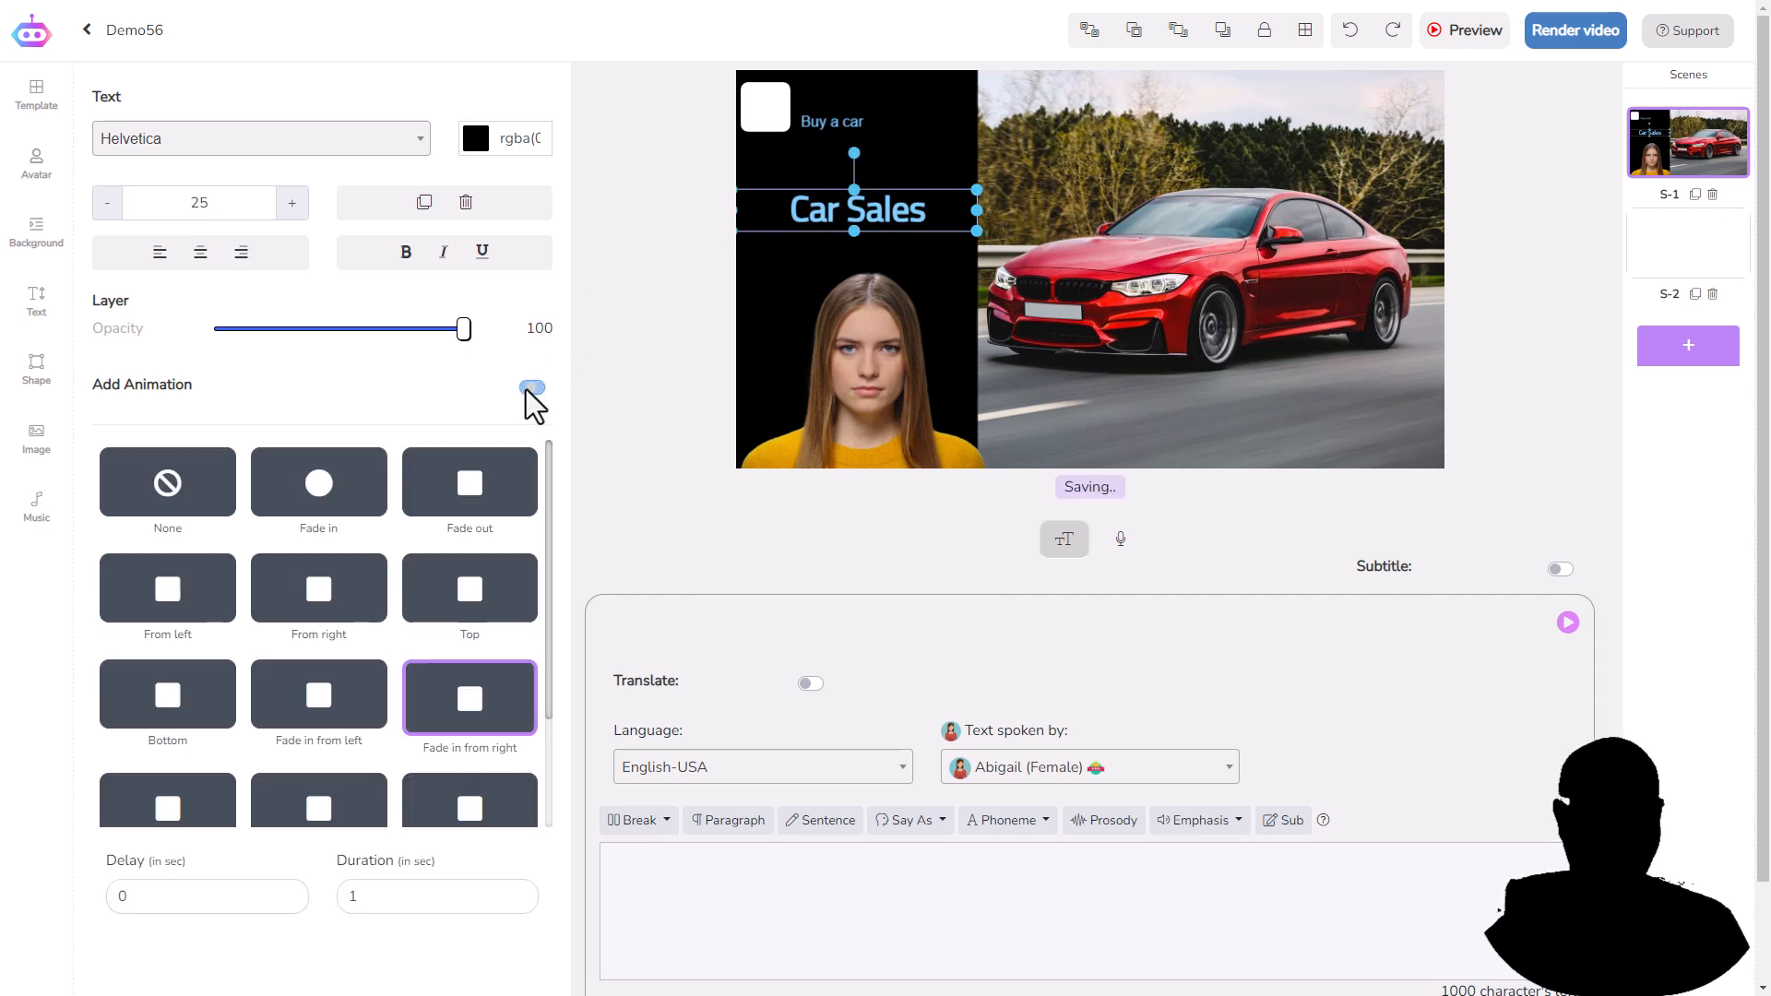
left_click(479, 600)
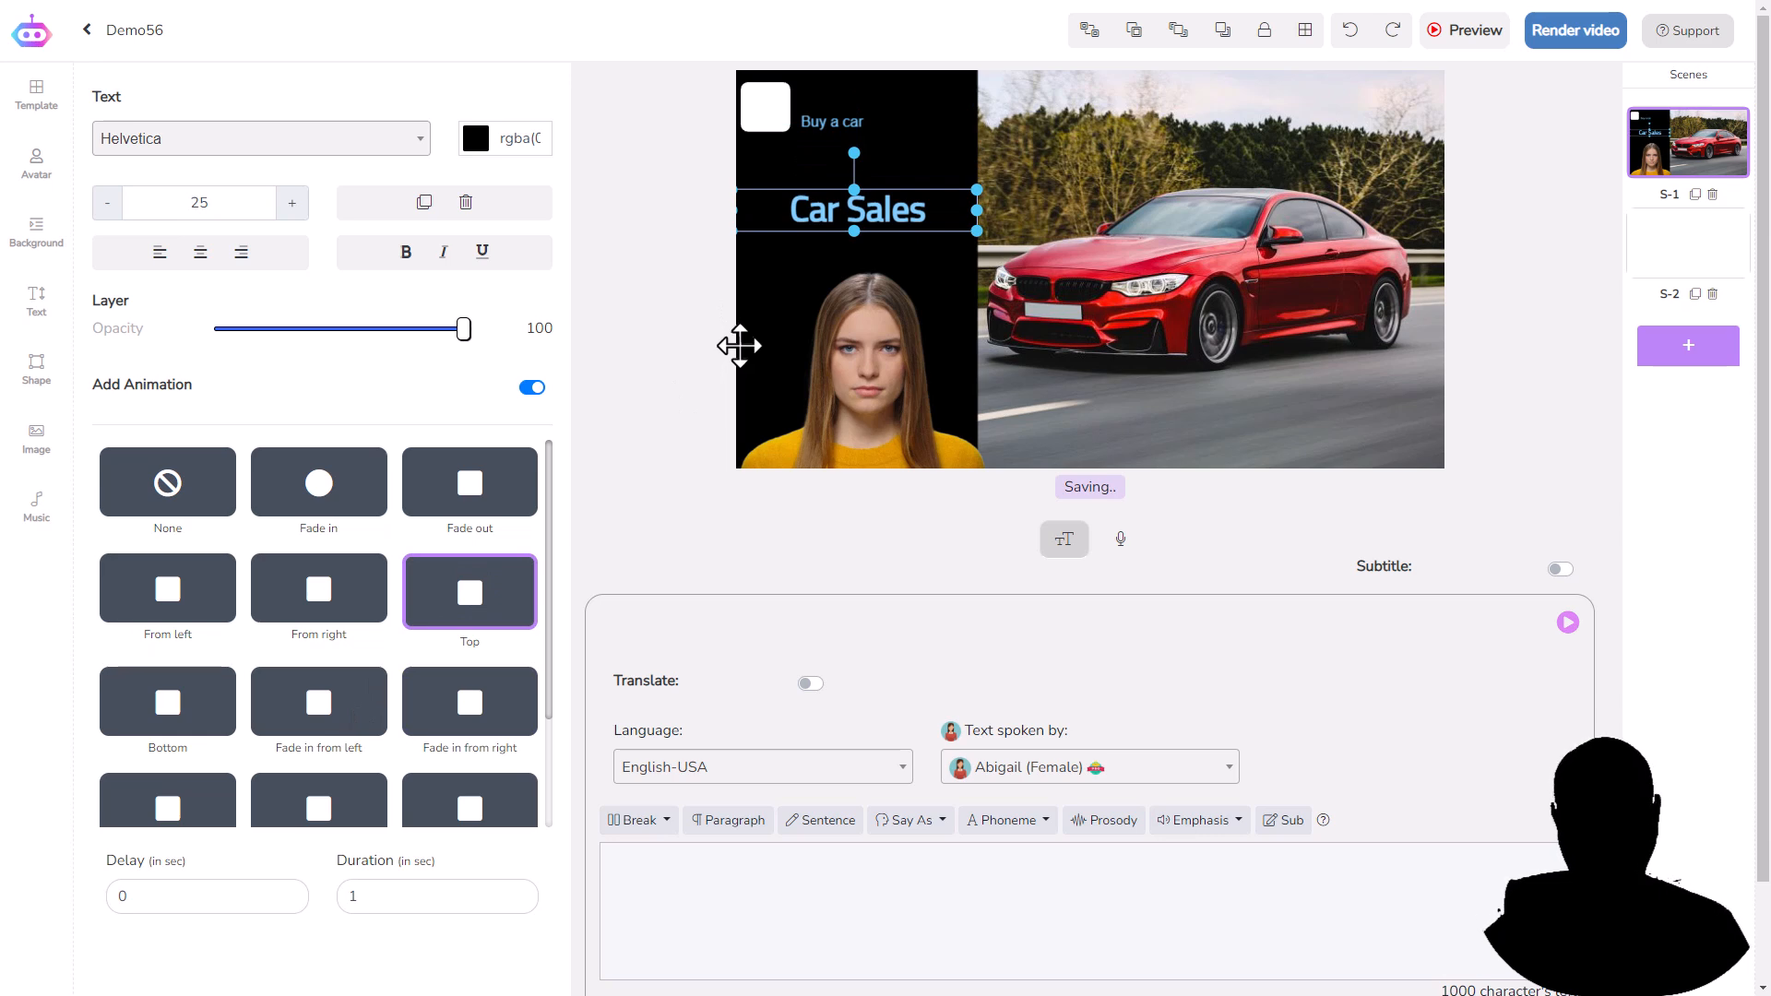
Shrink the first scene's avatar so that it fits within the black panel.
left_click(834, 376)
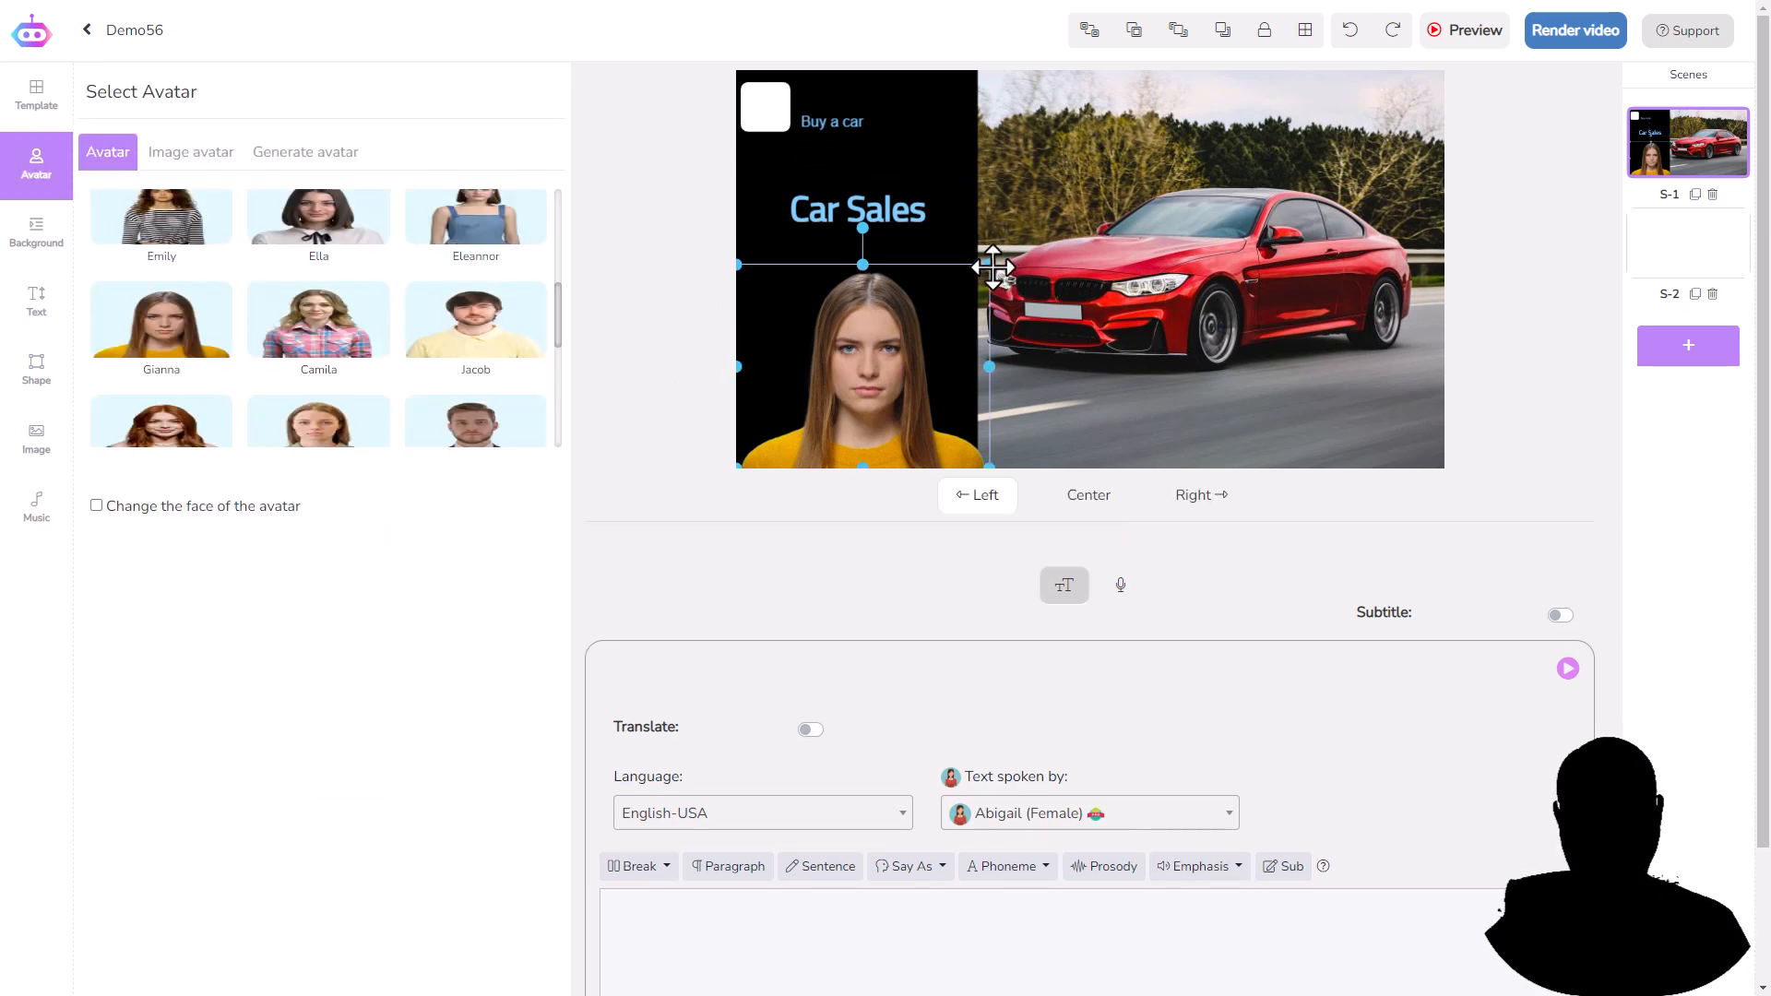
left_click_drag(994, 267, 976, 282)
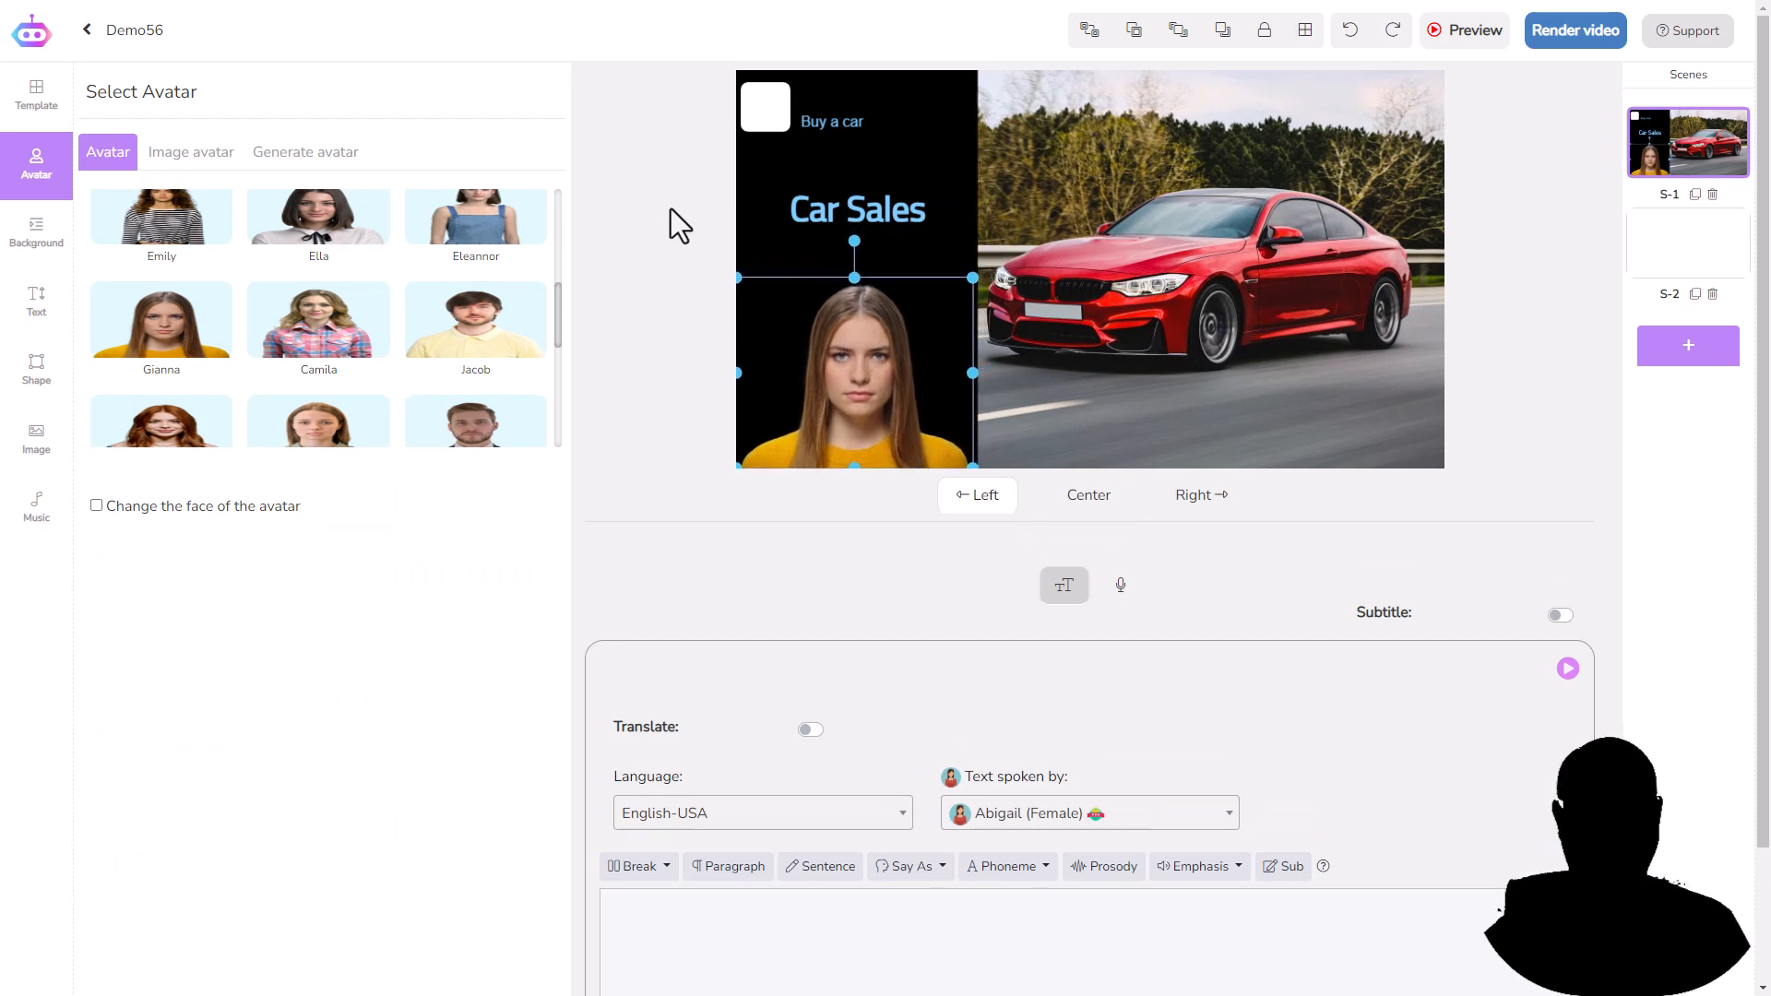
left_click(42, 230)
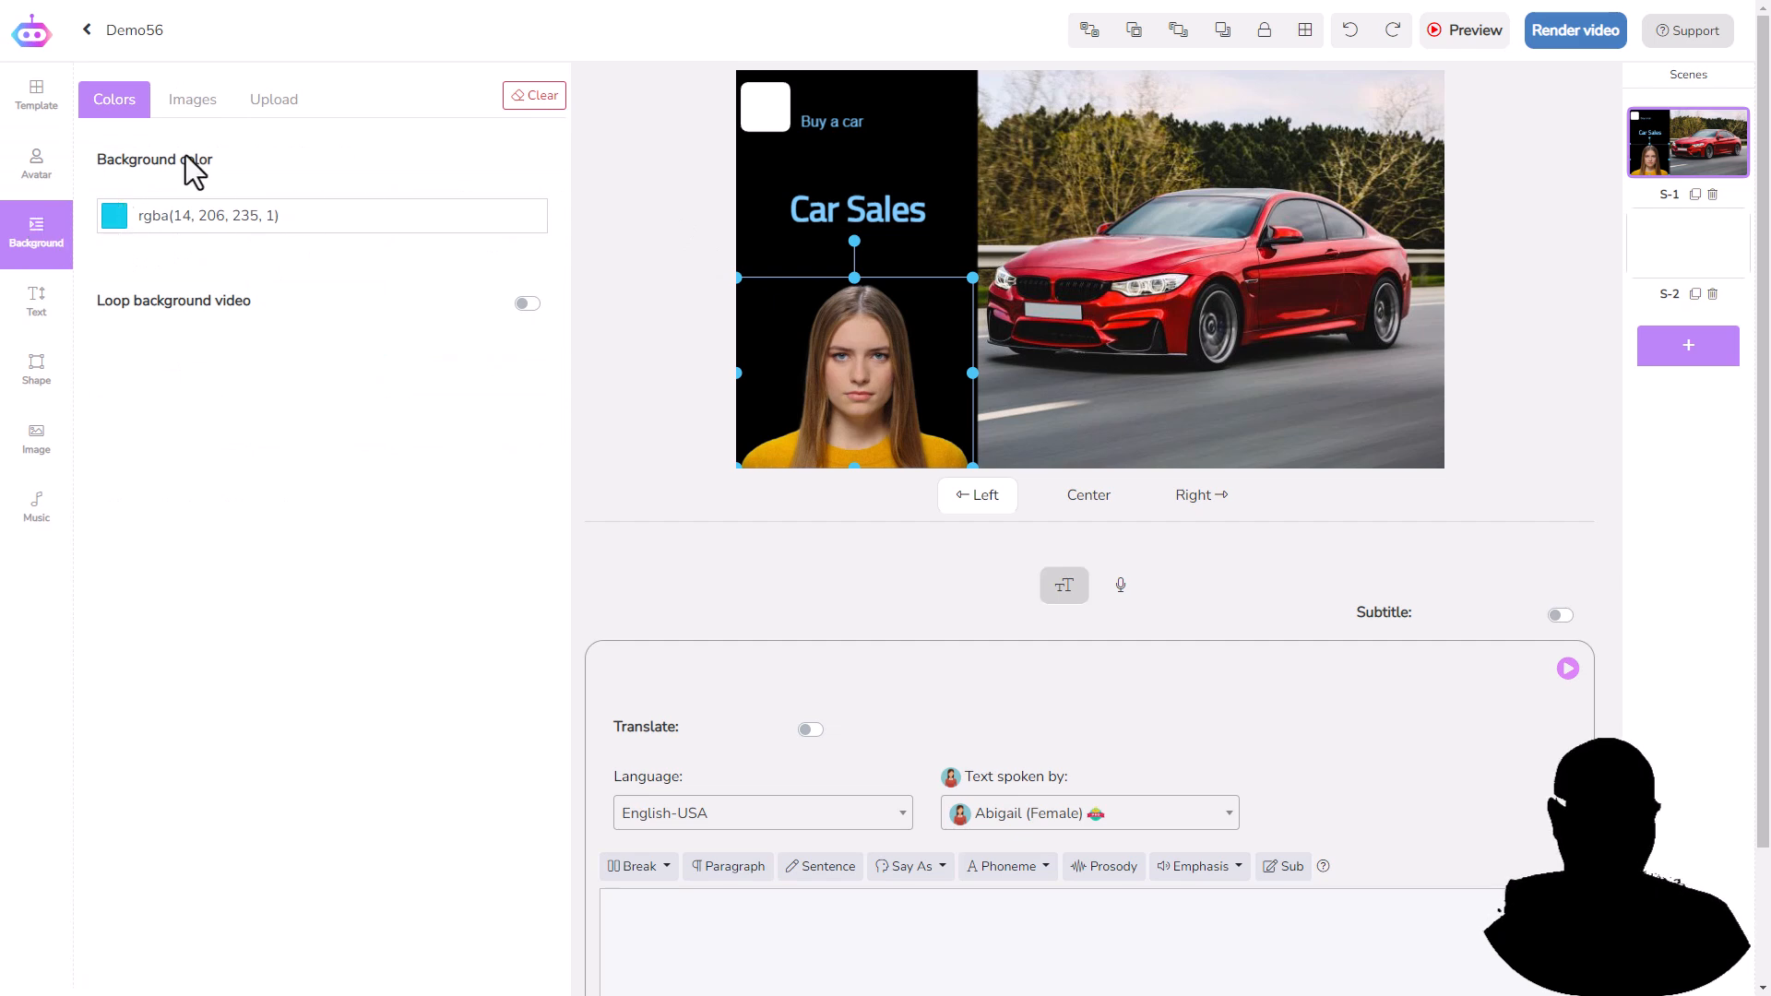
left_click(193, 104)
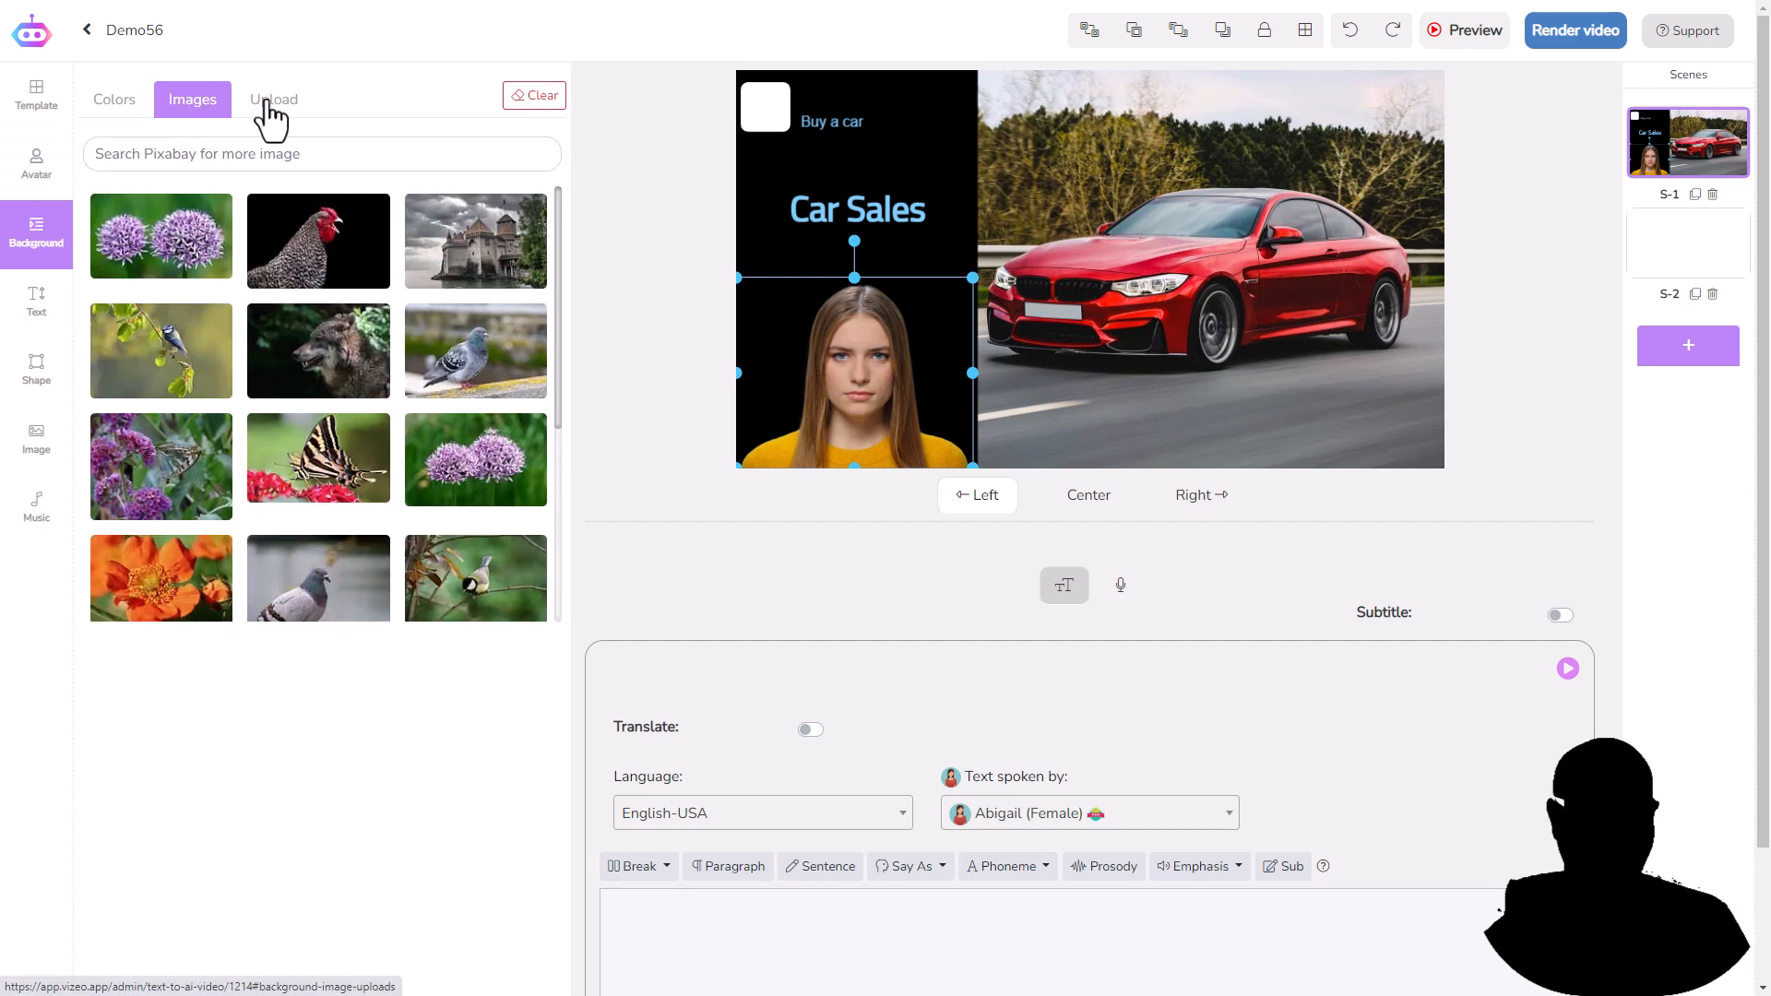
left_click(267, 103)
left_click(116, 104)
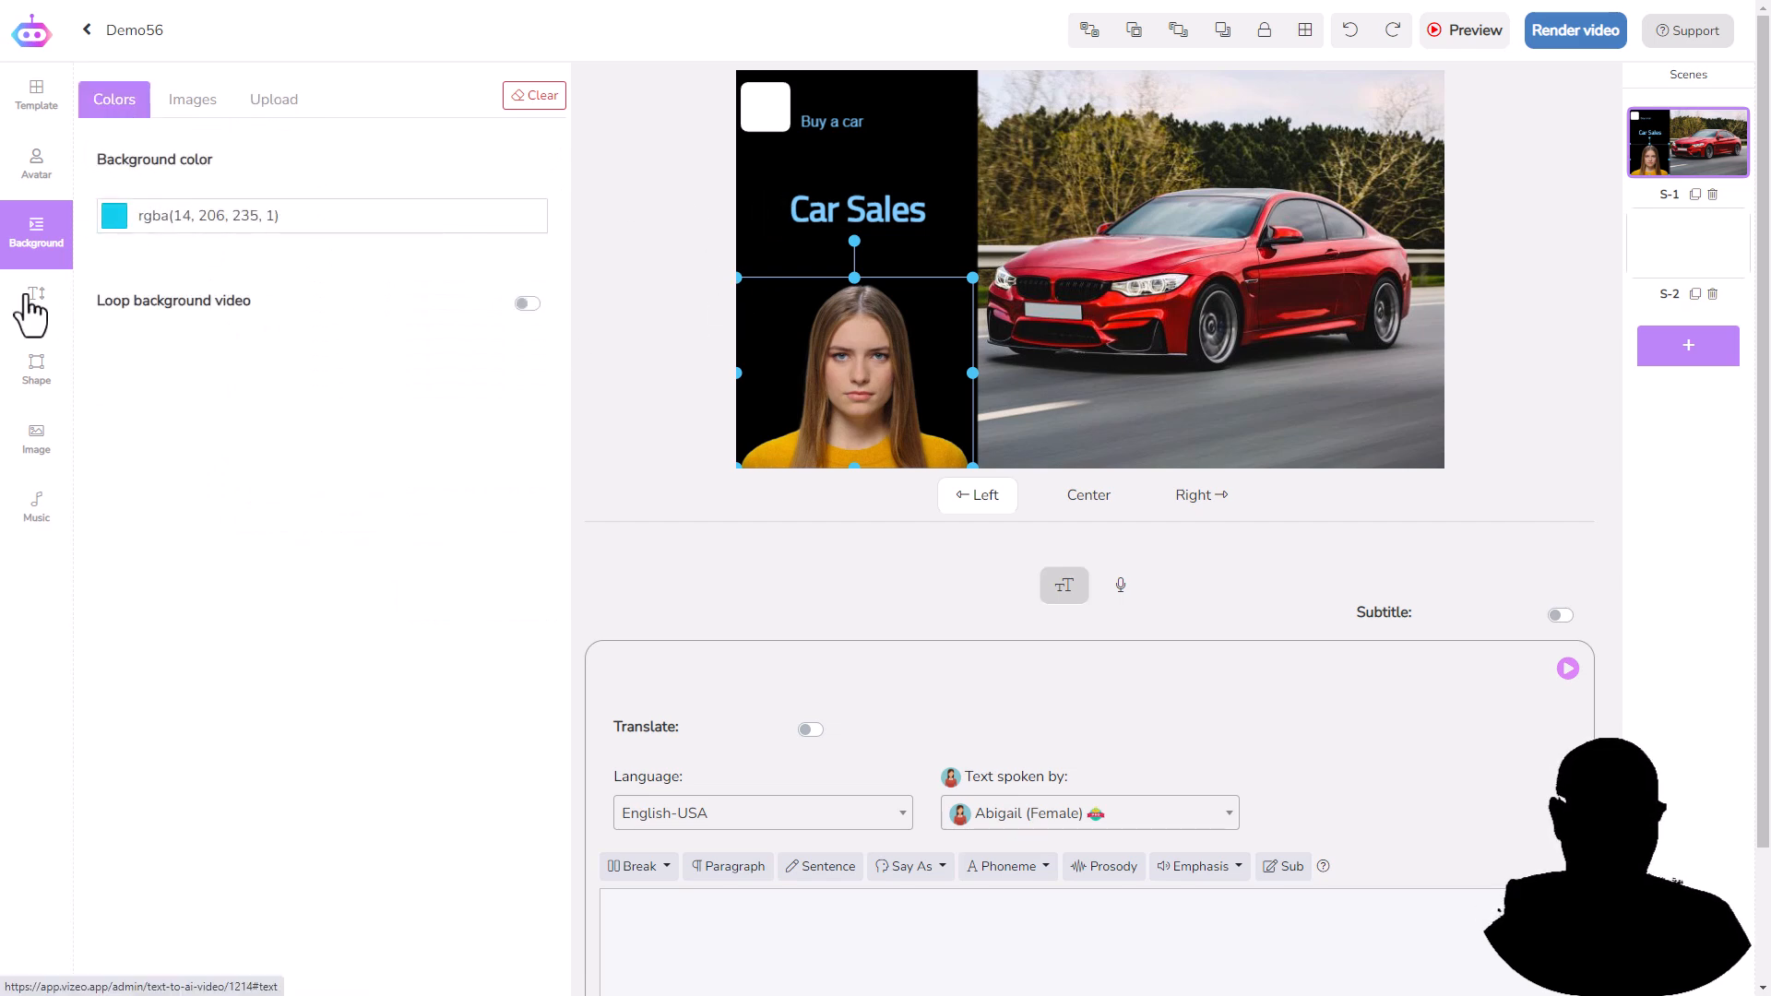
left_click(42, 376)
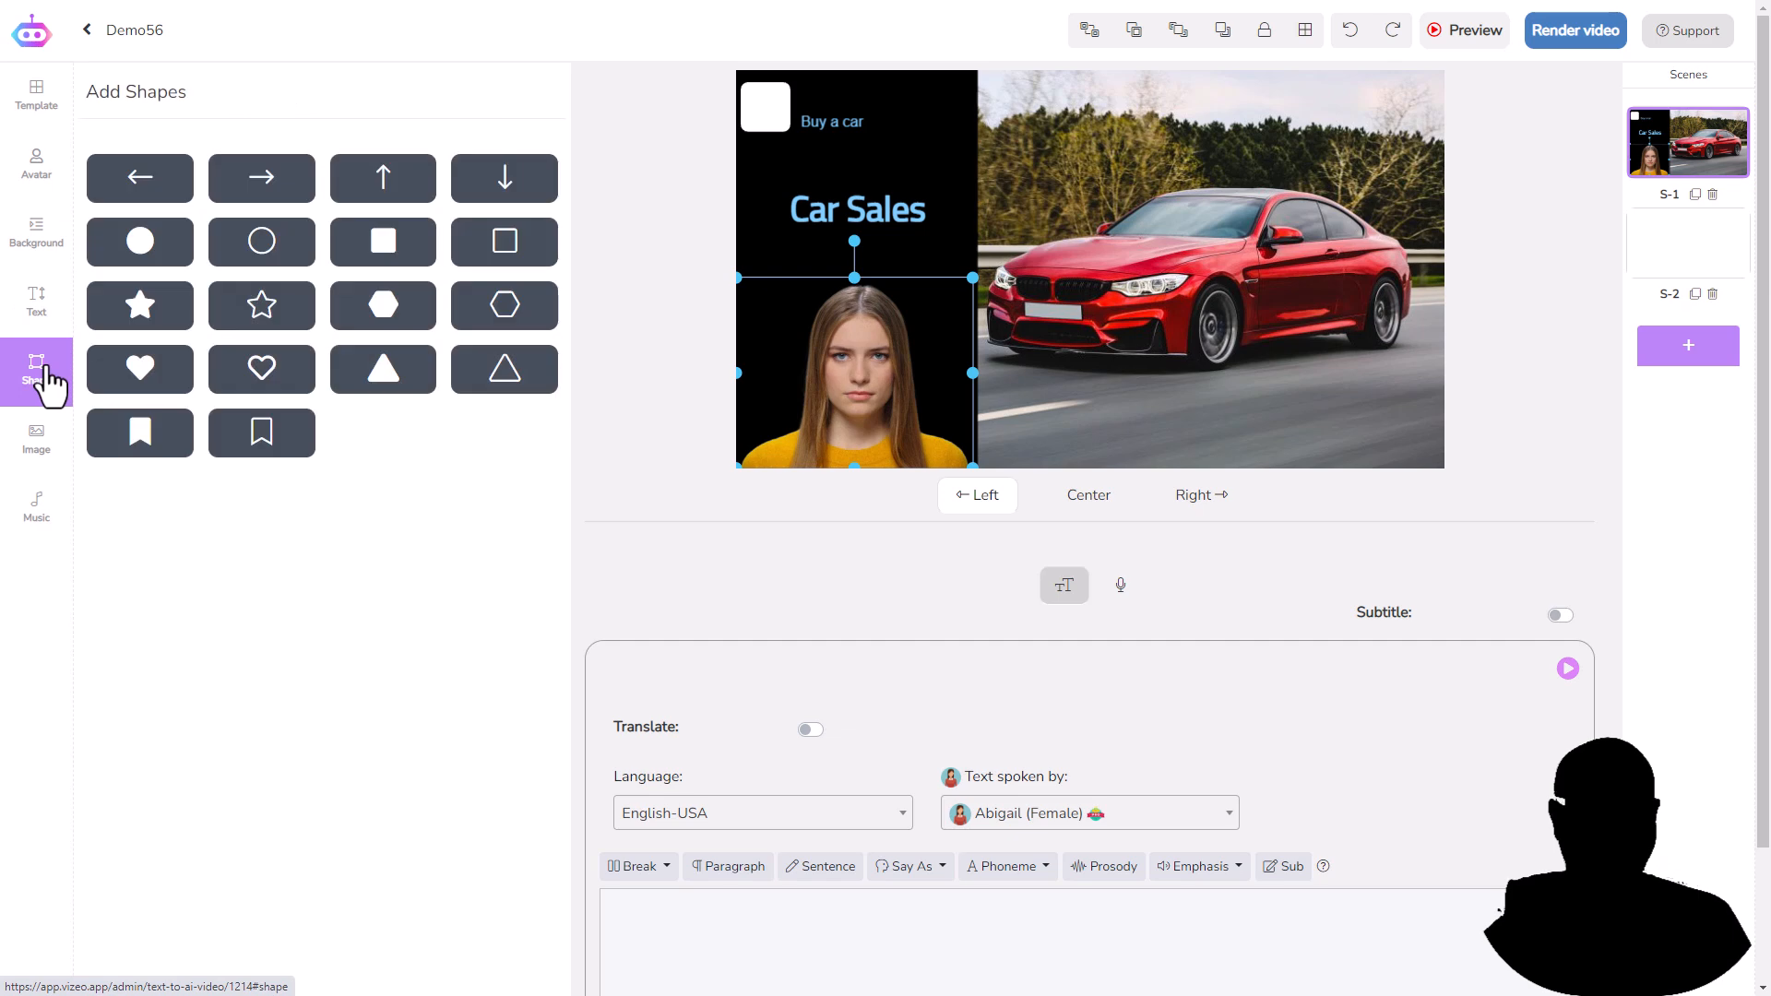
Select the Stereotype track from the Uplifting music as the video's background music.
left_click(37, 507)
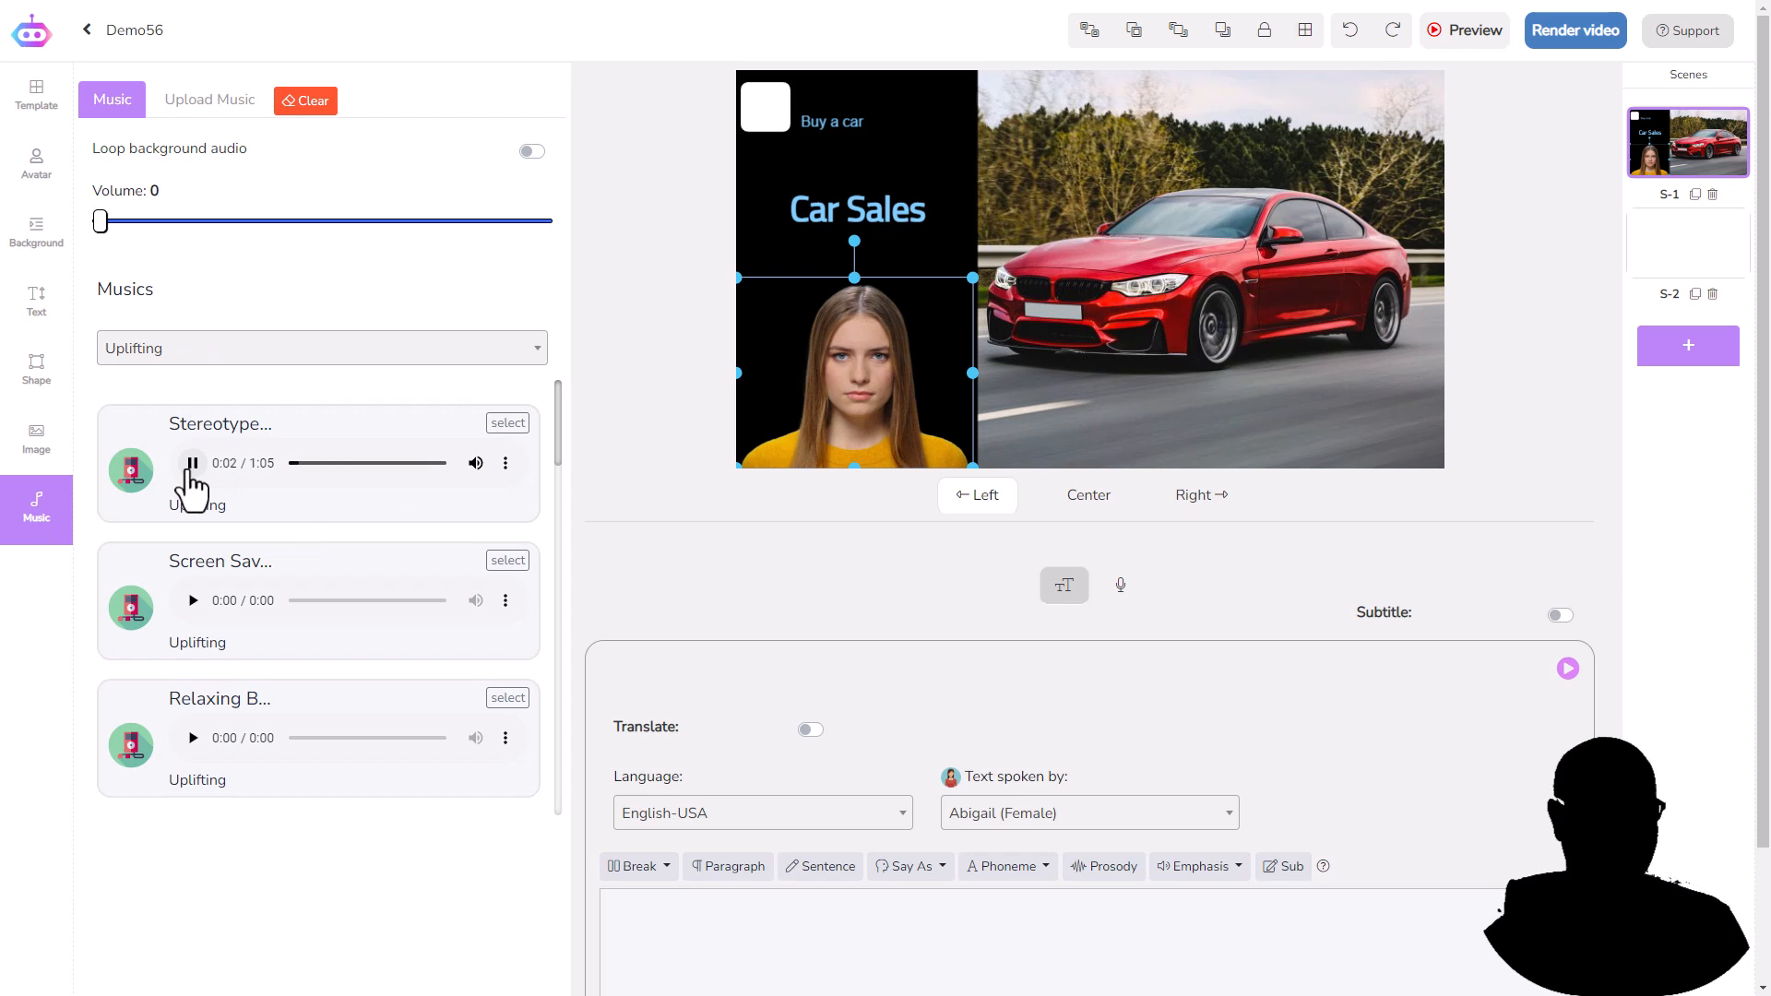
left_click(506, 424)
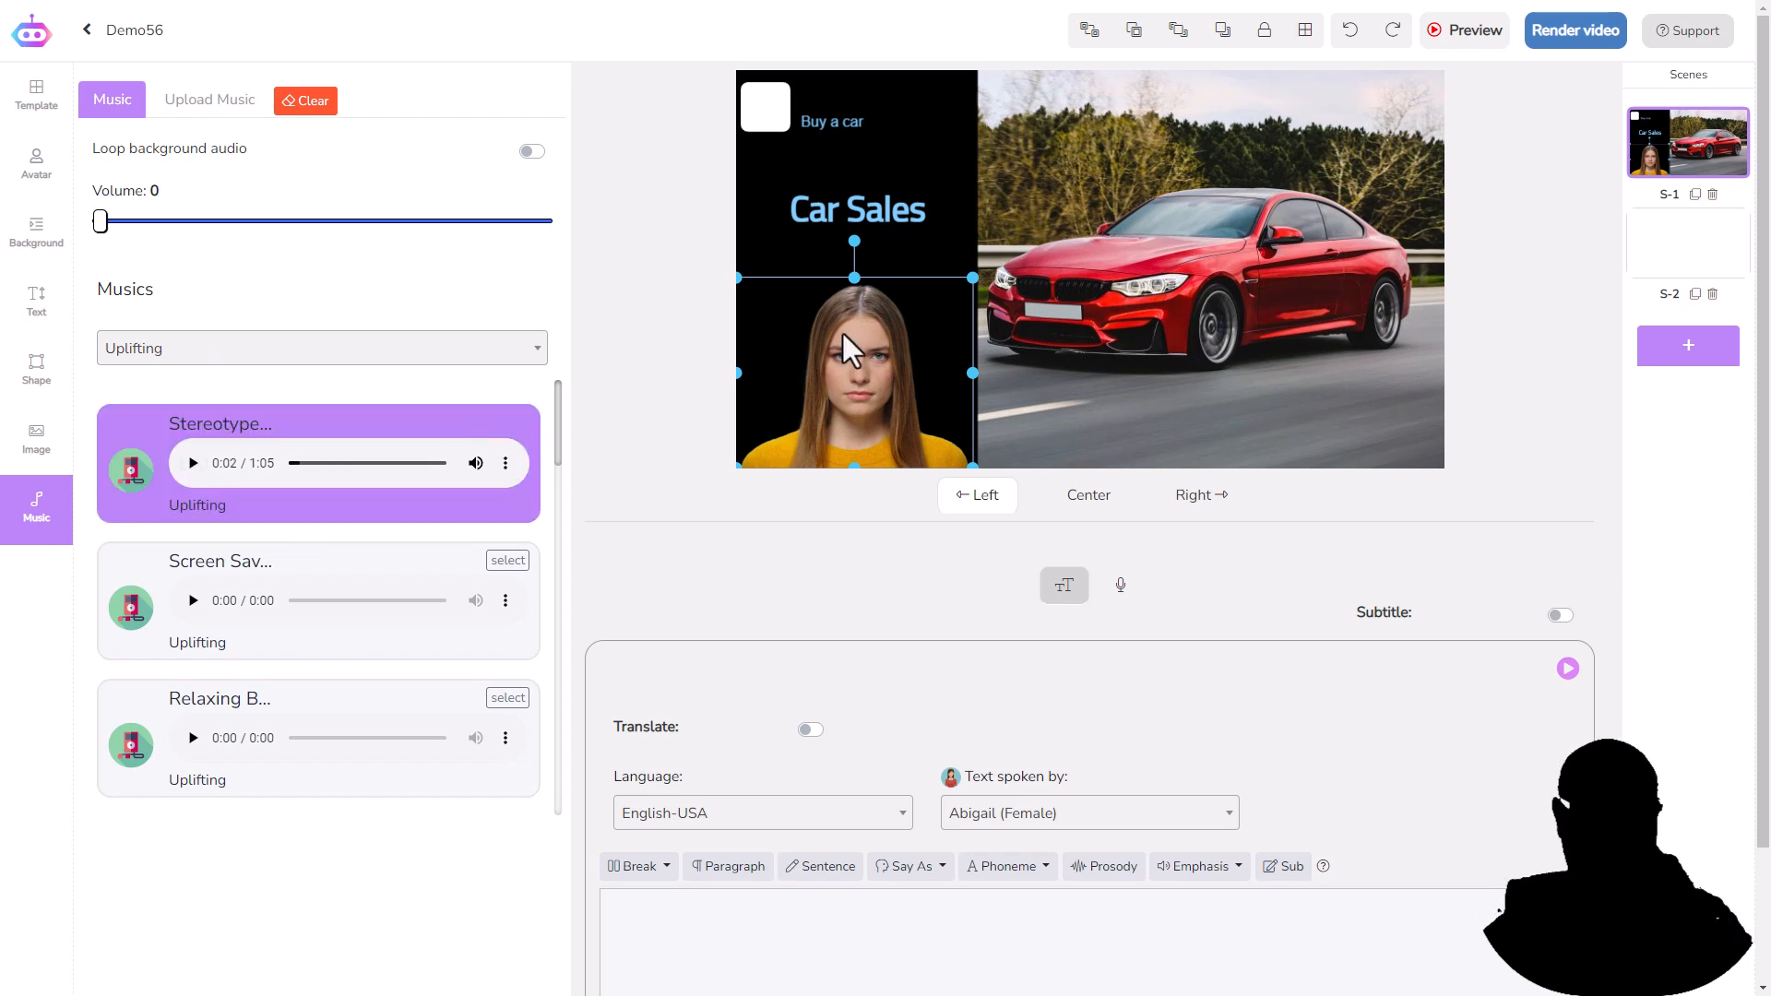
Add the James avatar to the empty second scene and enlarge it to nearly the full scene height.
left_click(1670, 258)
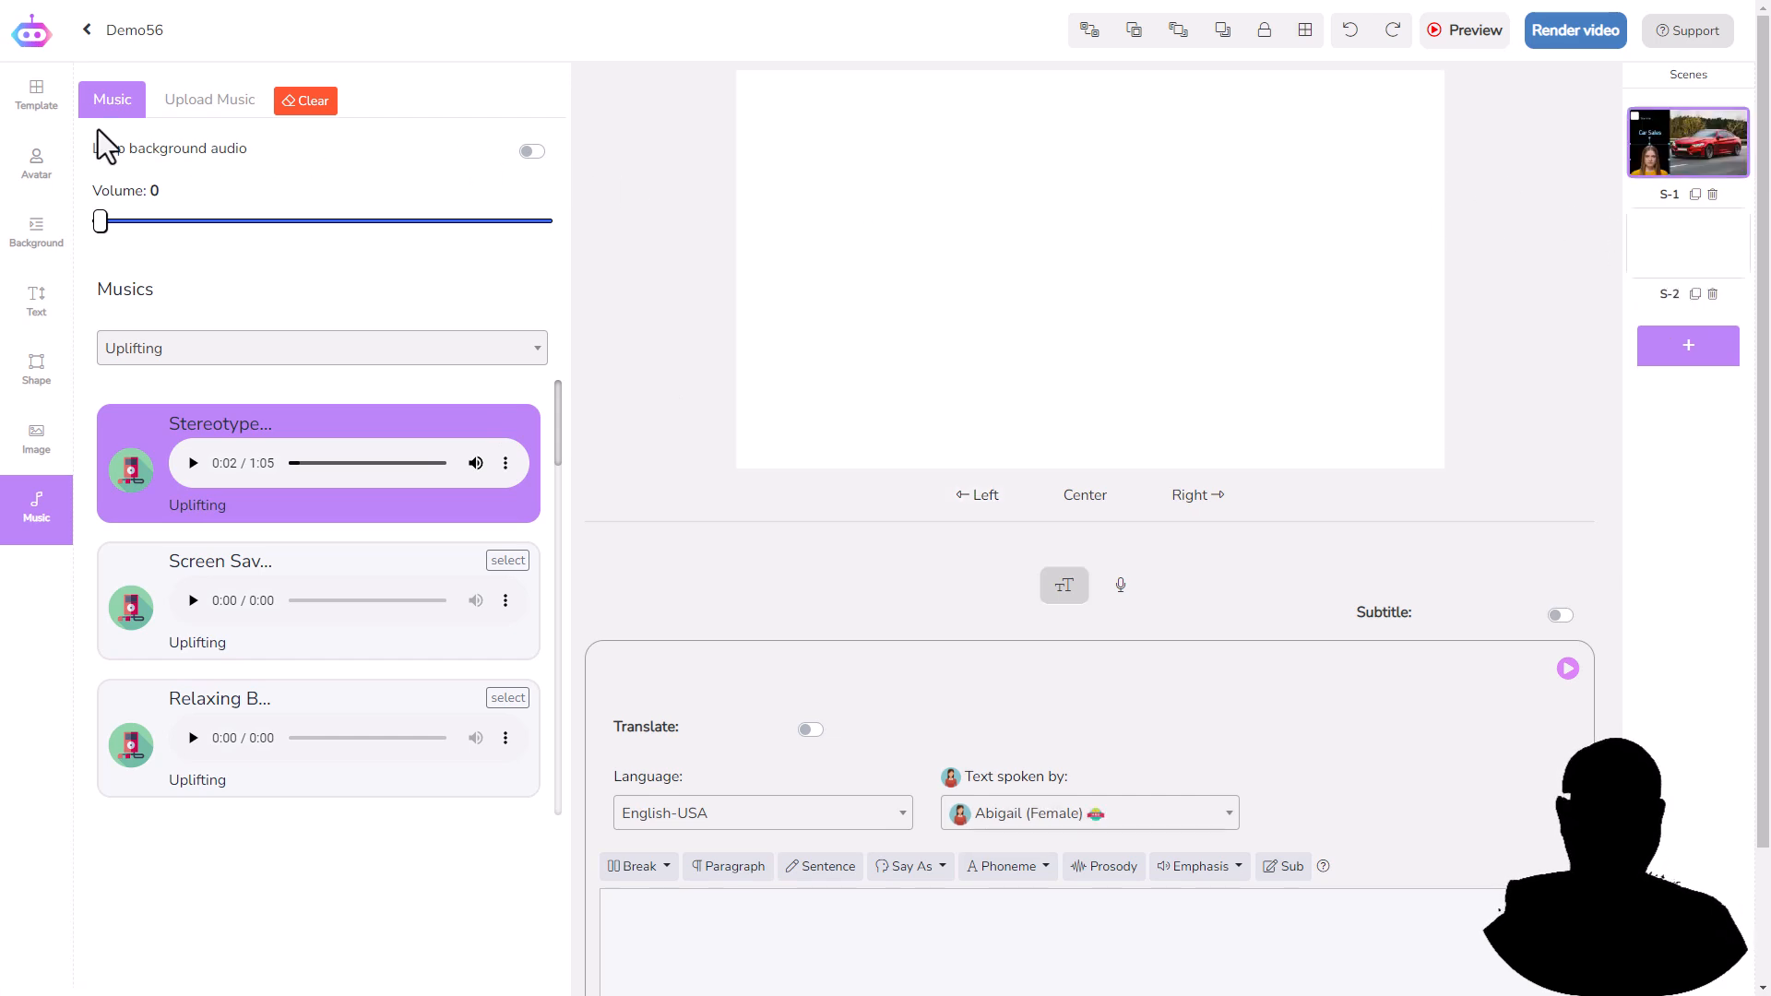
left_click(41, 118)
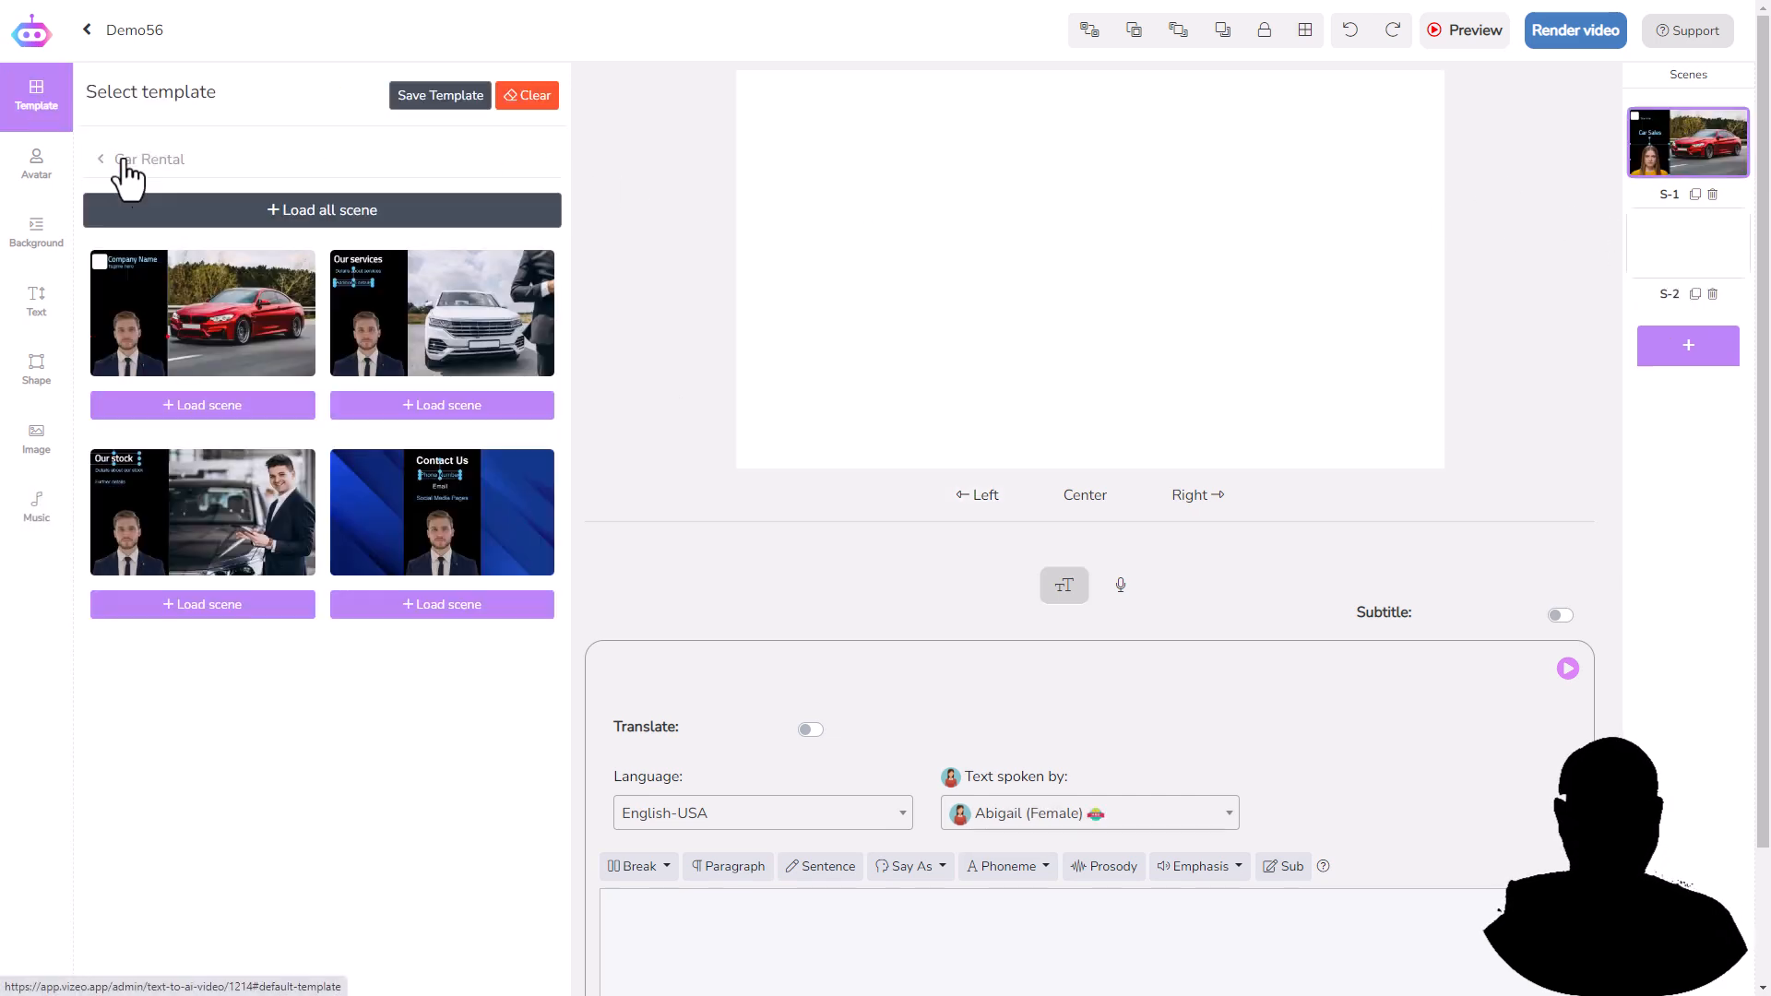
left_click(37, 180)
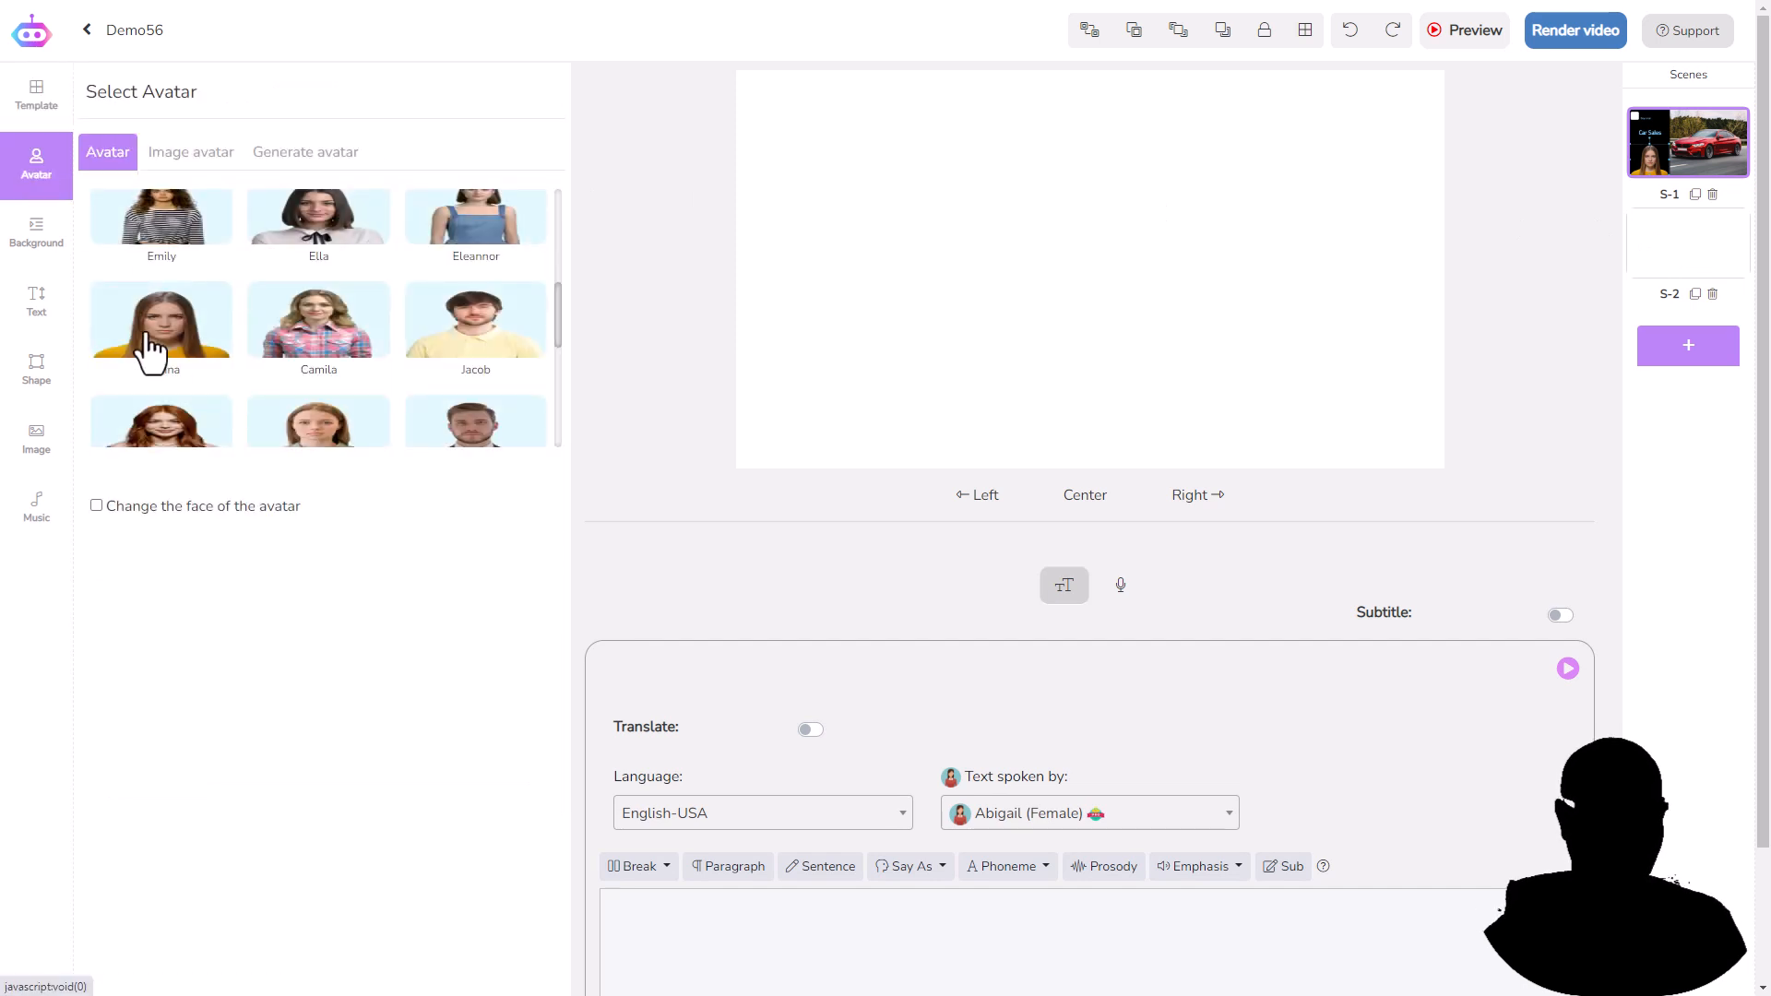
scroll(285, 334, "down", 2)
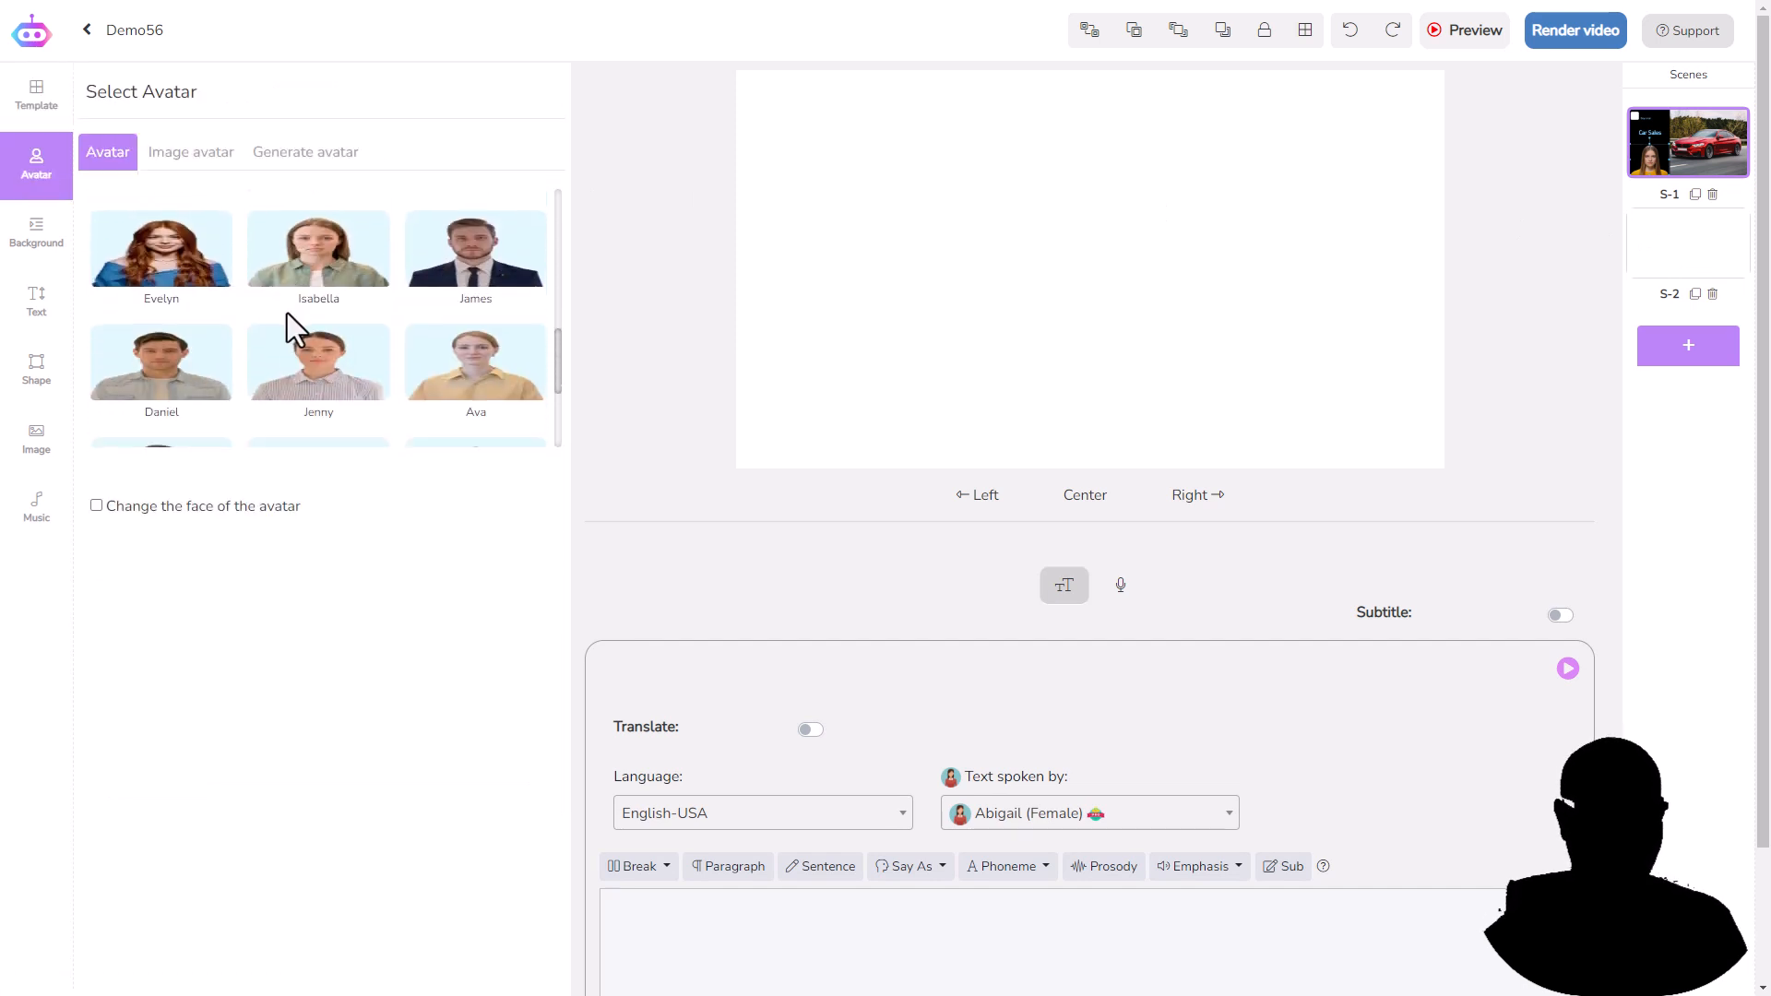
left_click(474, 267)
left_click(1071, 346)
left_click_drag(1211, 263, 1349, 171)
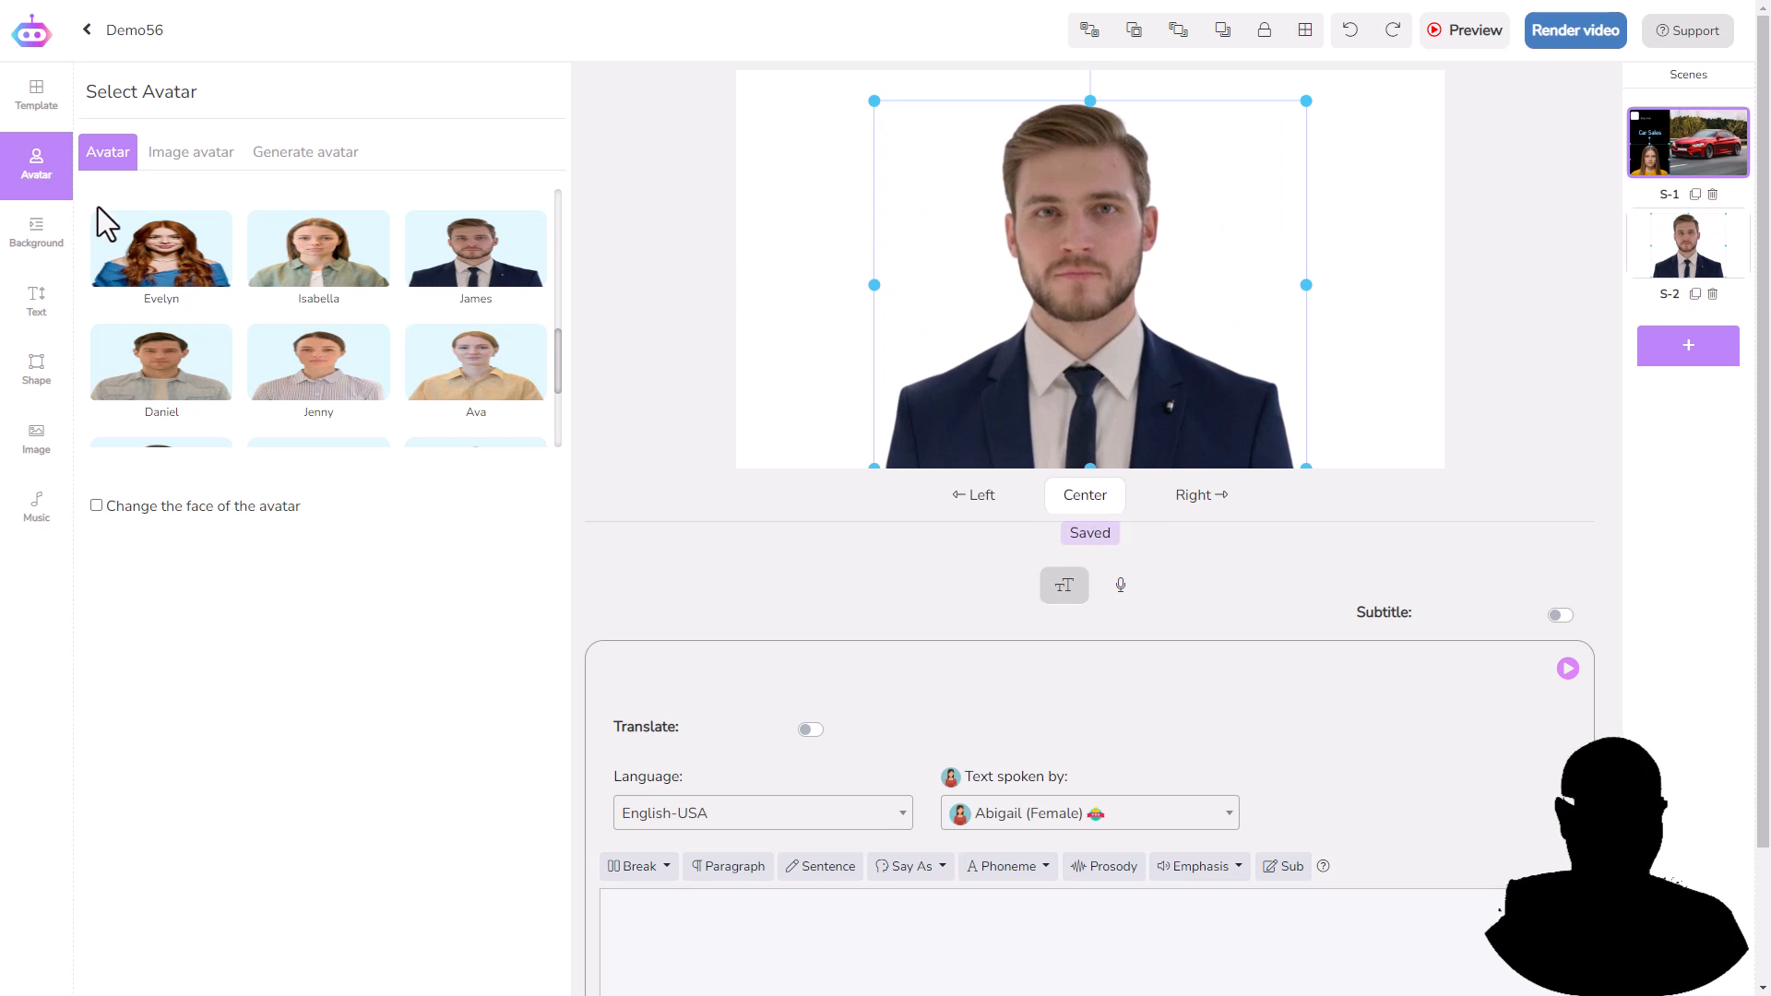
Set the second scene's background color to black, rgba(0, 0, 0, 1), and keep its avatar centered.
left_click(33, 244)
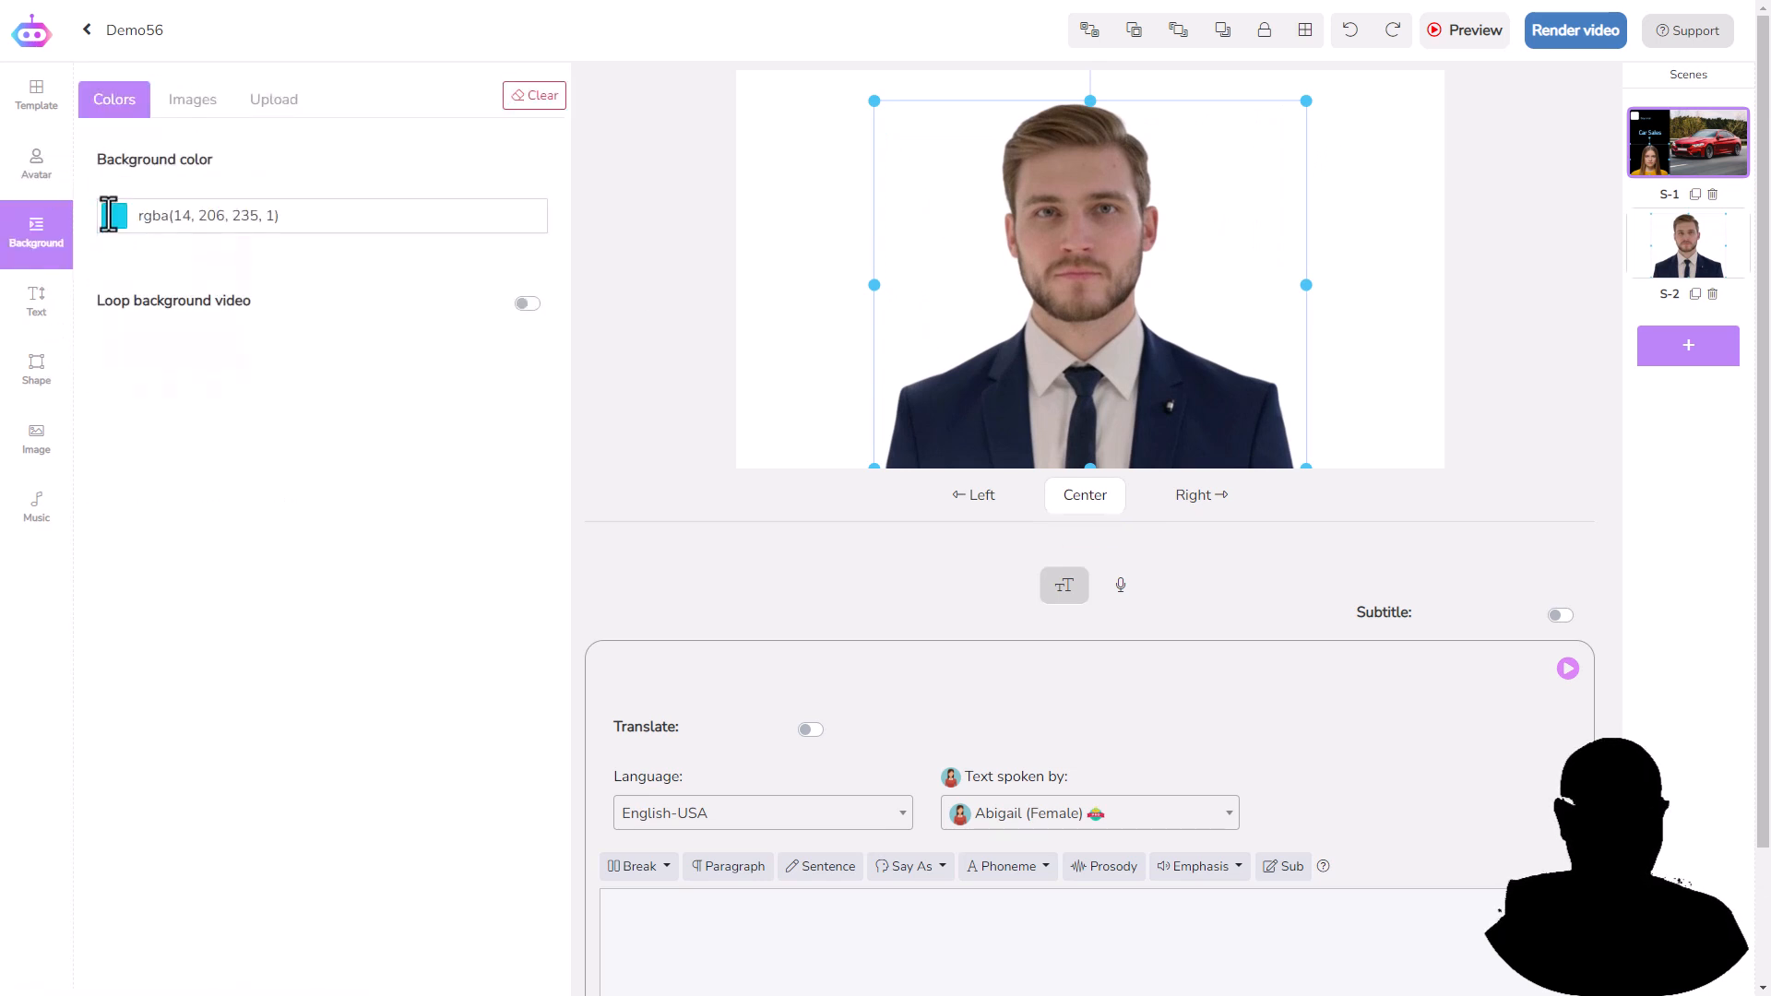
left_click(113, 215)
left_click_drag(145, 317, 98, 382)
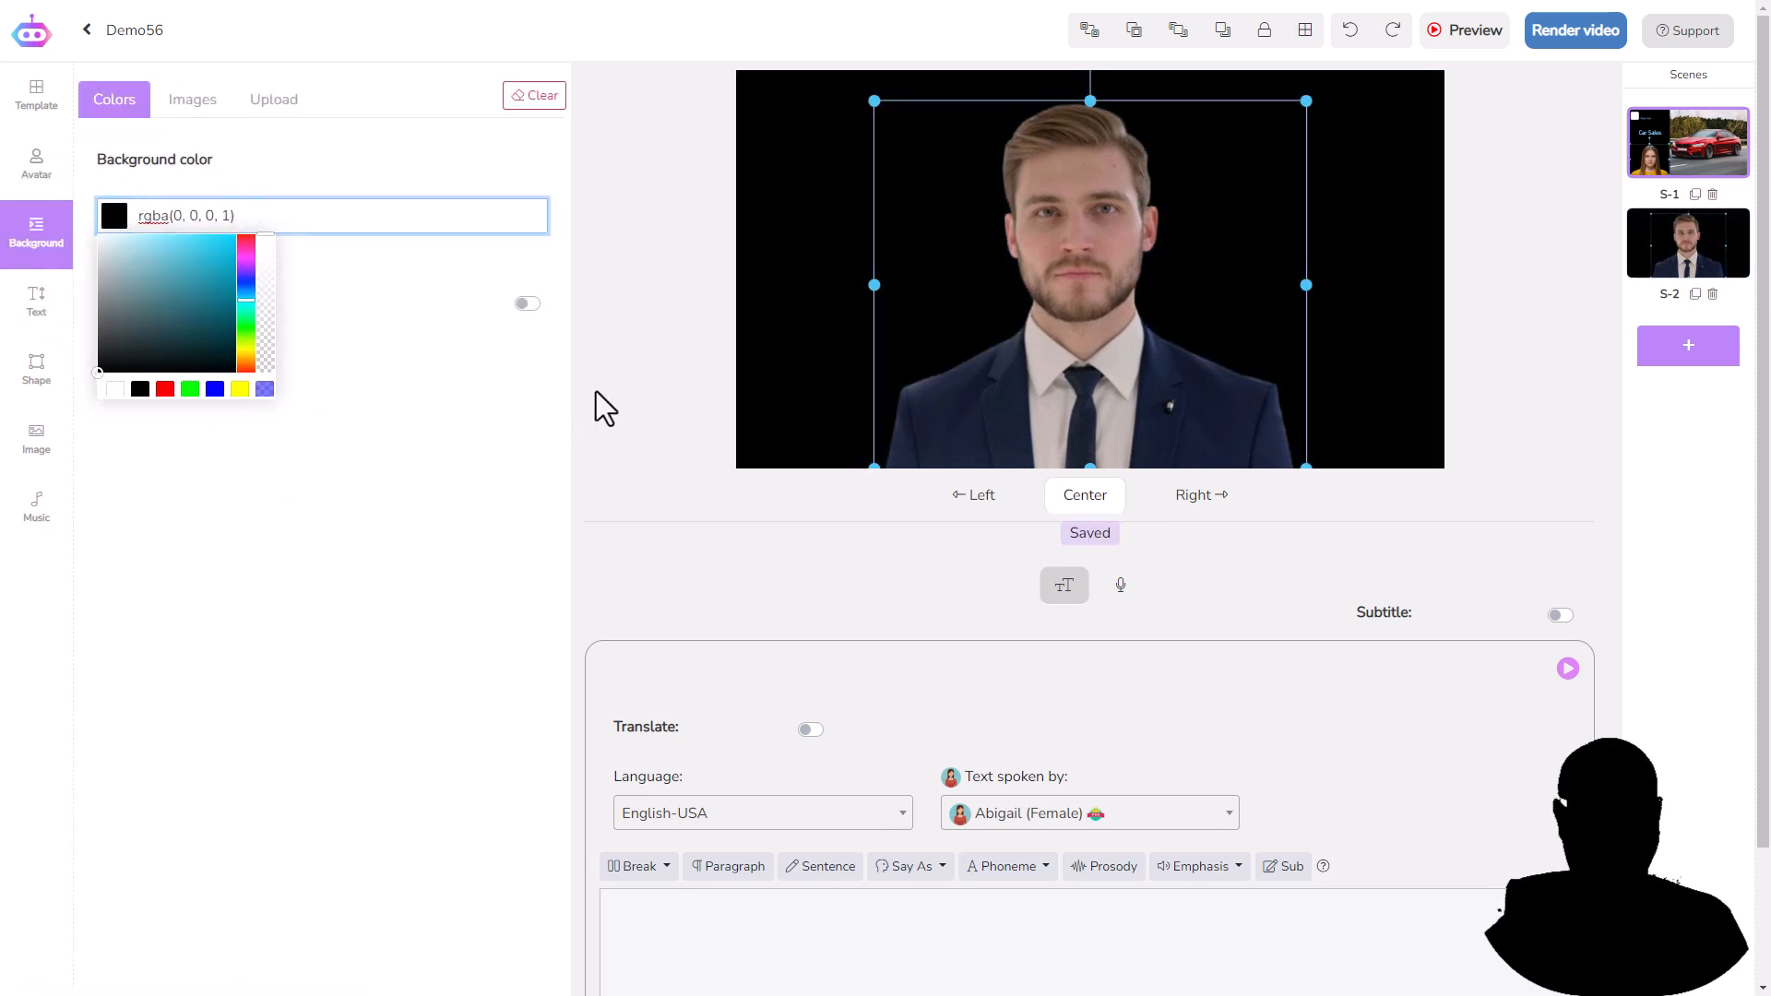
left_click(605, 388)
left_click(1083, 503)
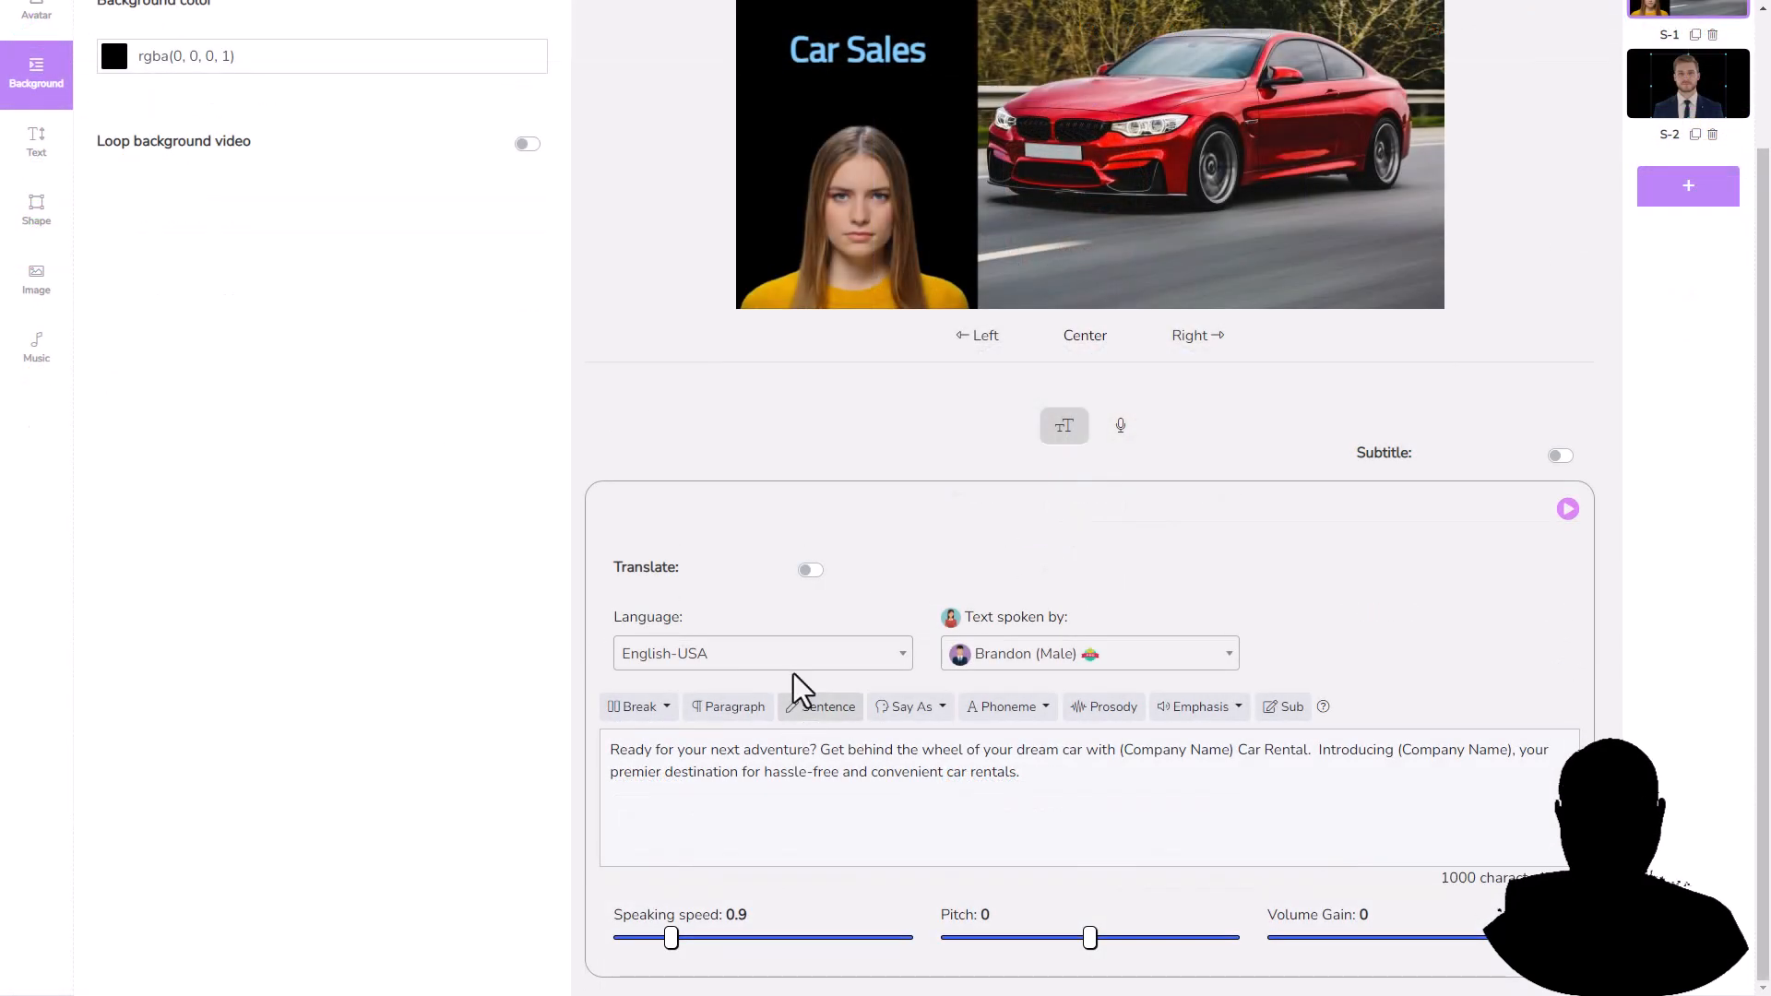
Set the first scene's speech language to English-UK and its voice to Olivia (Female).
left_click(816, 673)
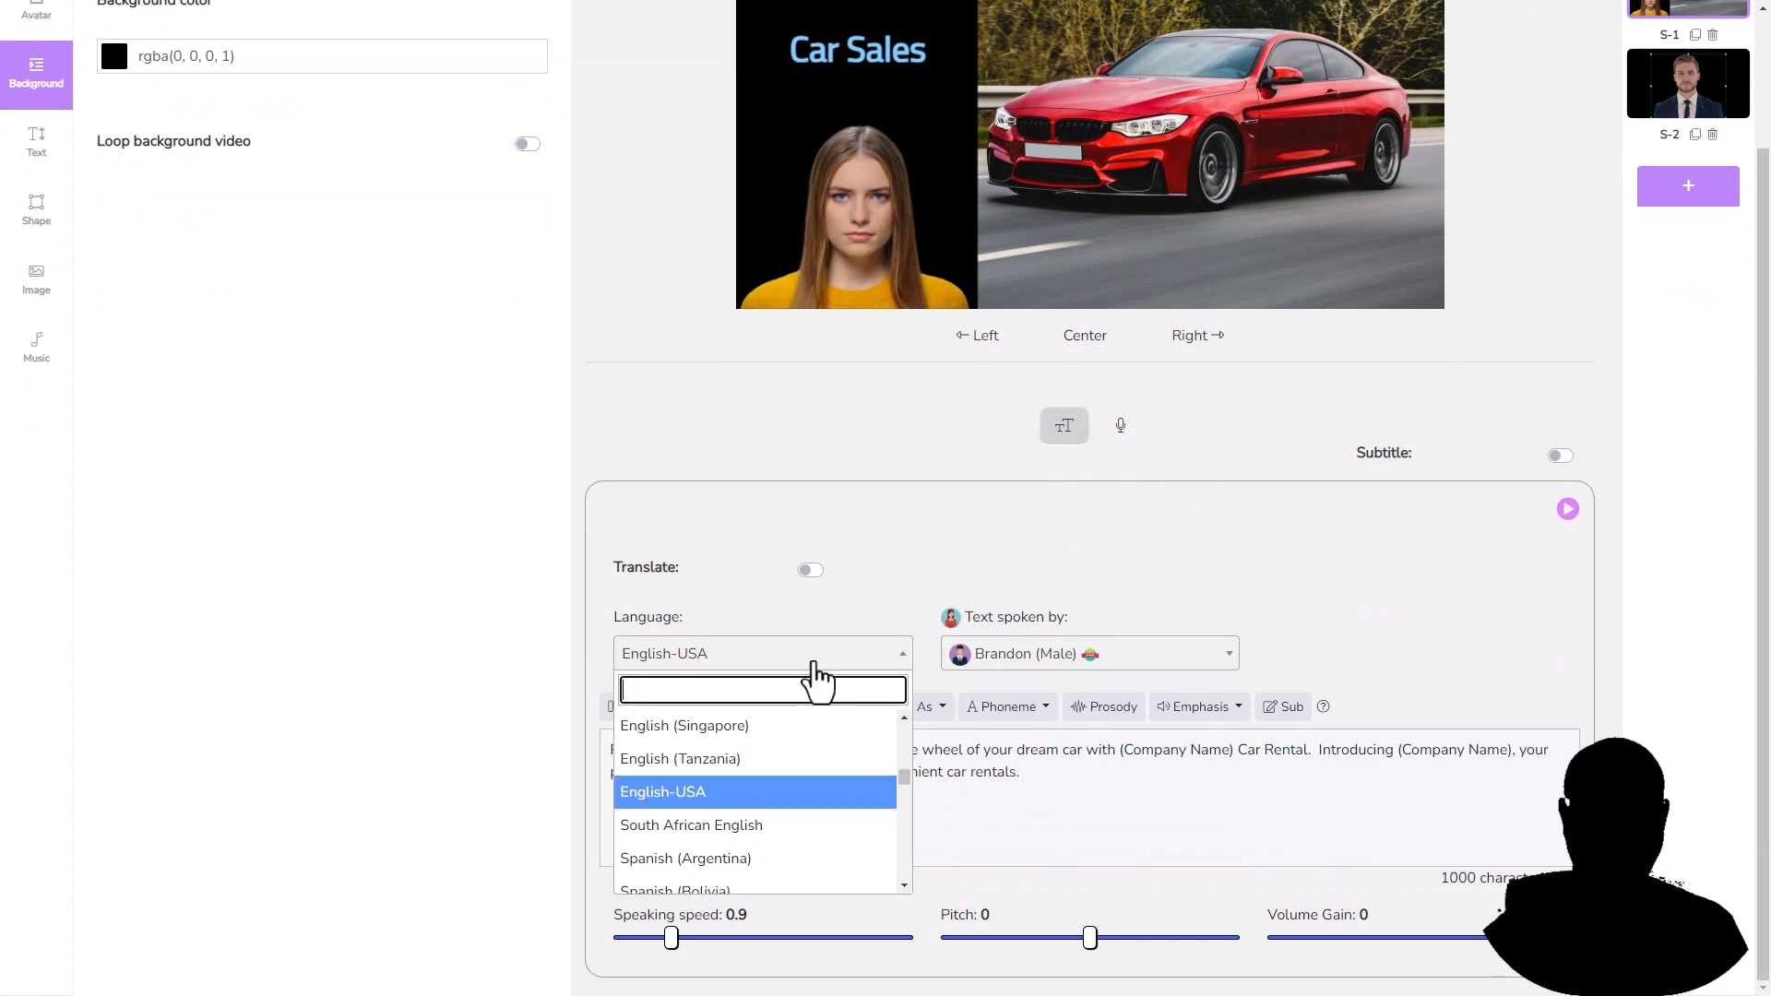
scroll(794, 811, "up", 1)
scroll(795, 784, "up", 3)
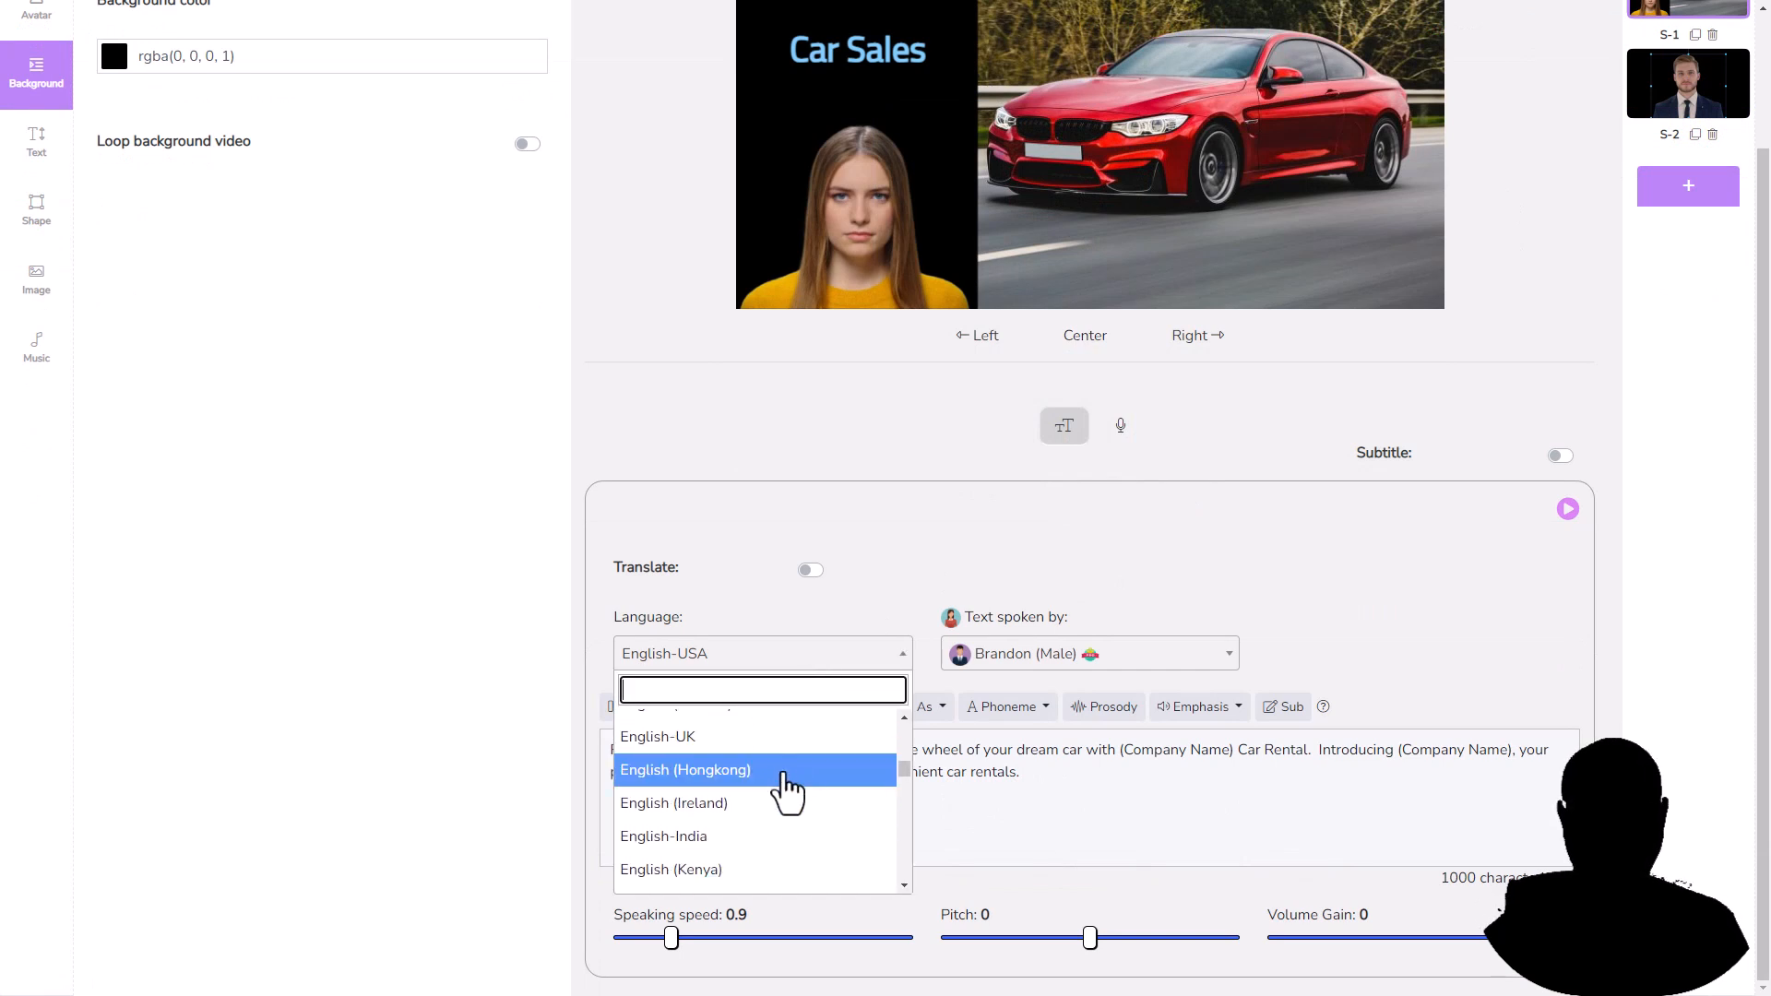
left_click(758, 738)
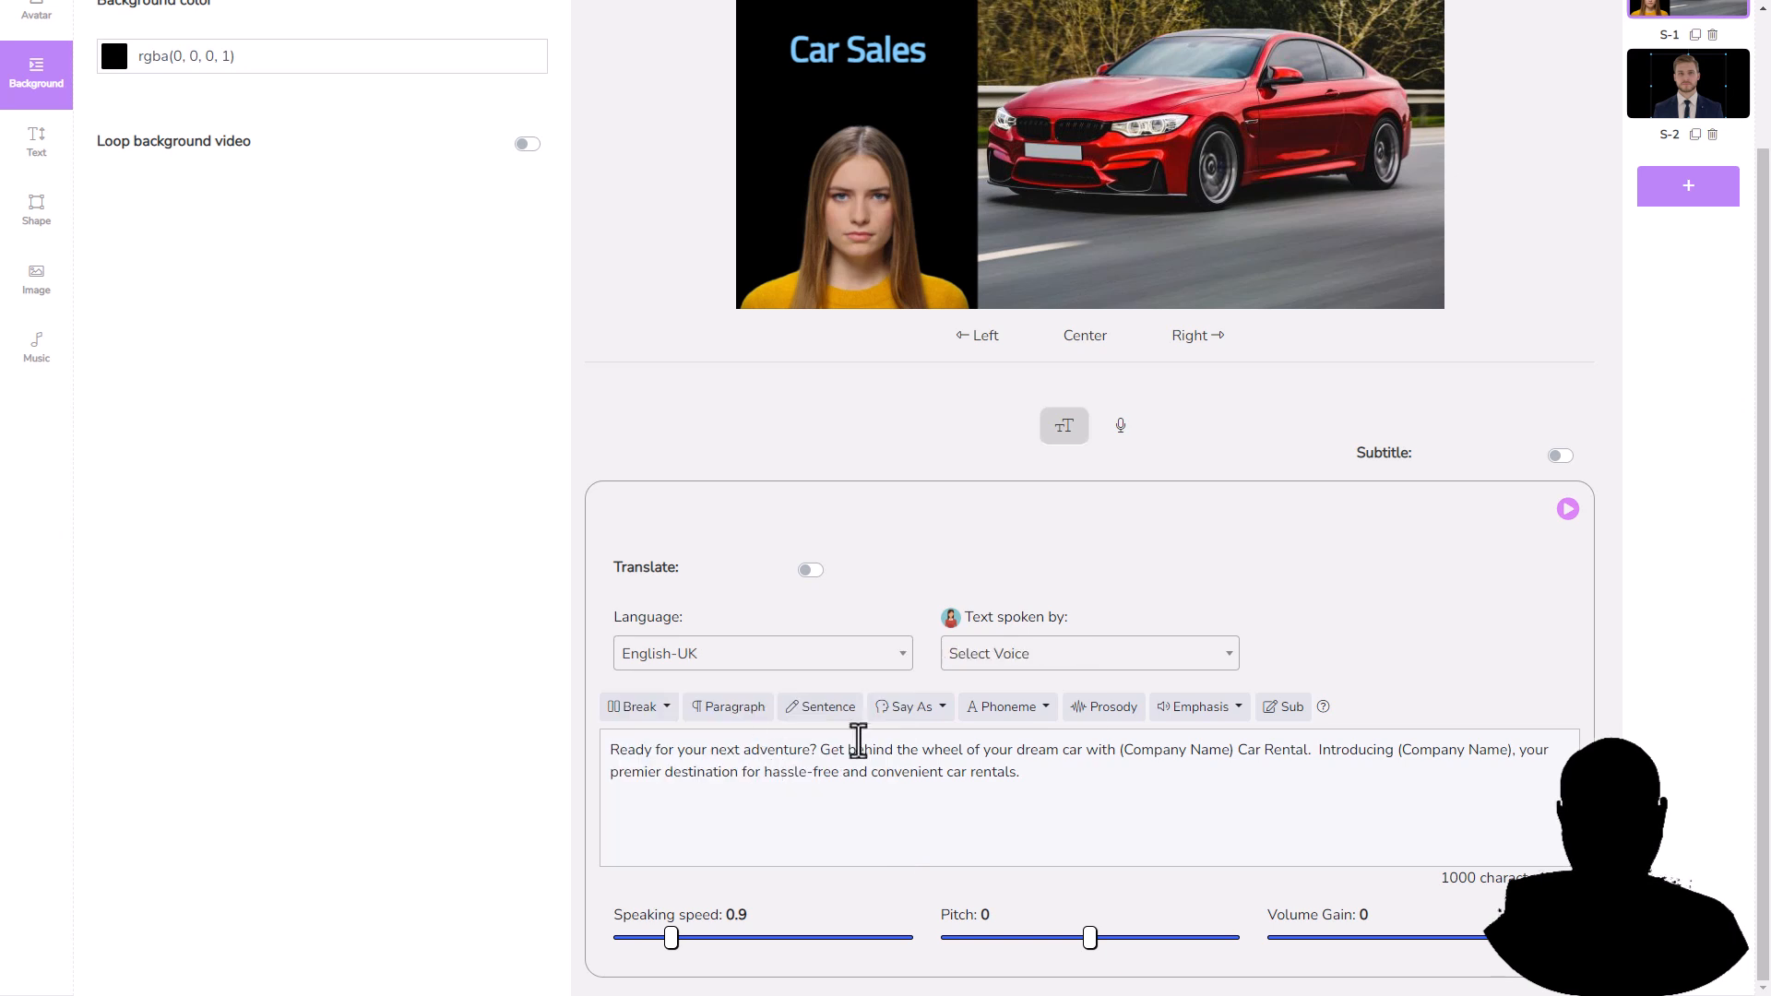
left_click(1136, 666)
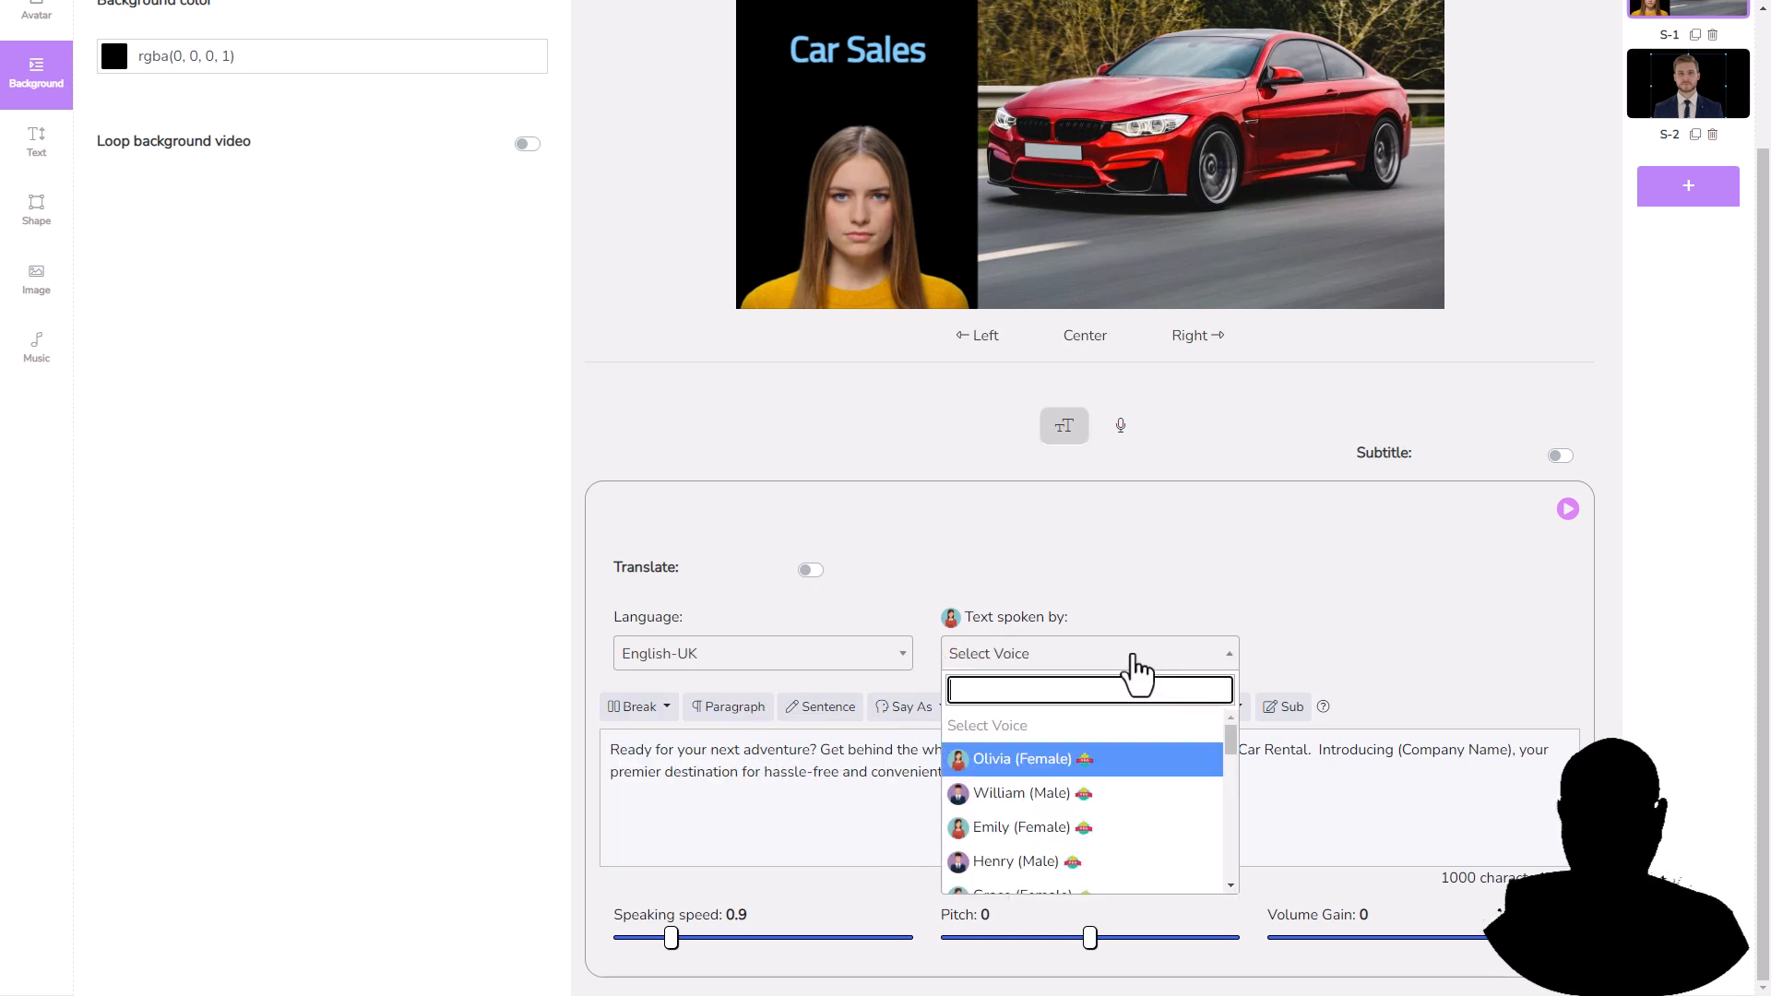
left_click(1061, 766)
Replace the first scene's script with "Get ready to test drive the car of your dreams with Big G Video Car Sales" and enable subtitles.
left_click(917, 743)
key("ctrl+a")
type("Get ready to test drive the car of your dreams with Big G Video Car Sales")
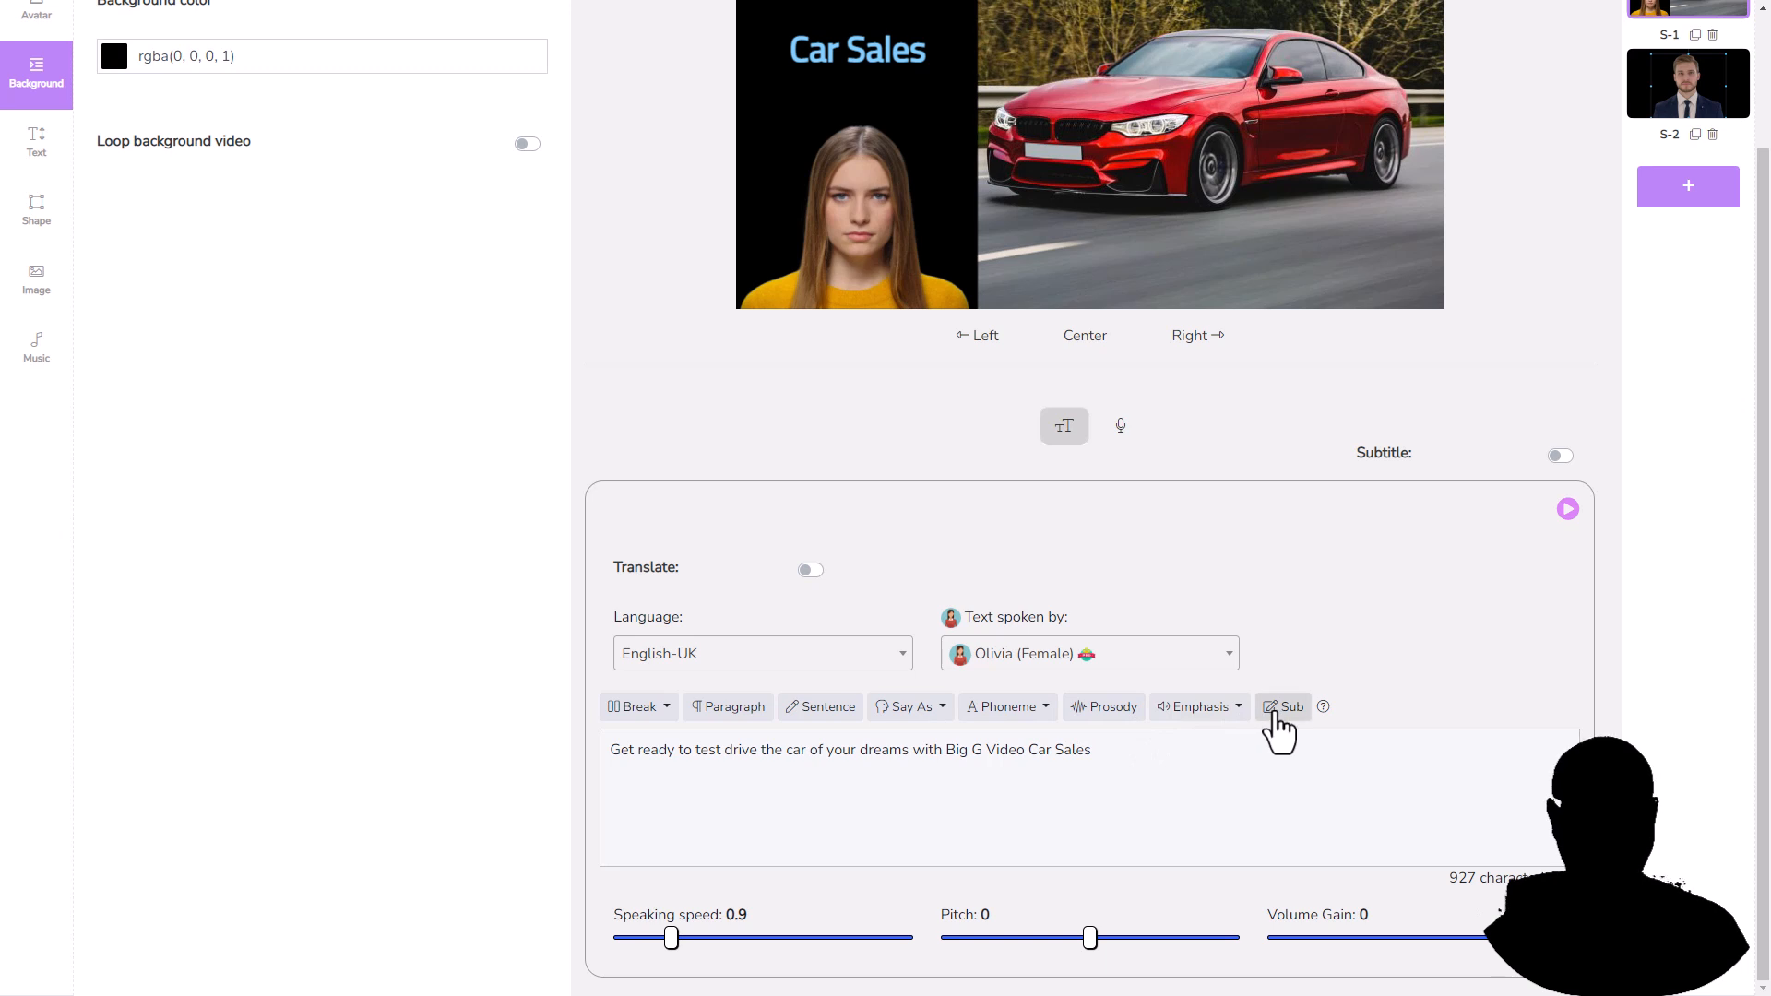
left_click(1557, 458)
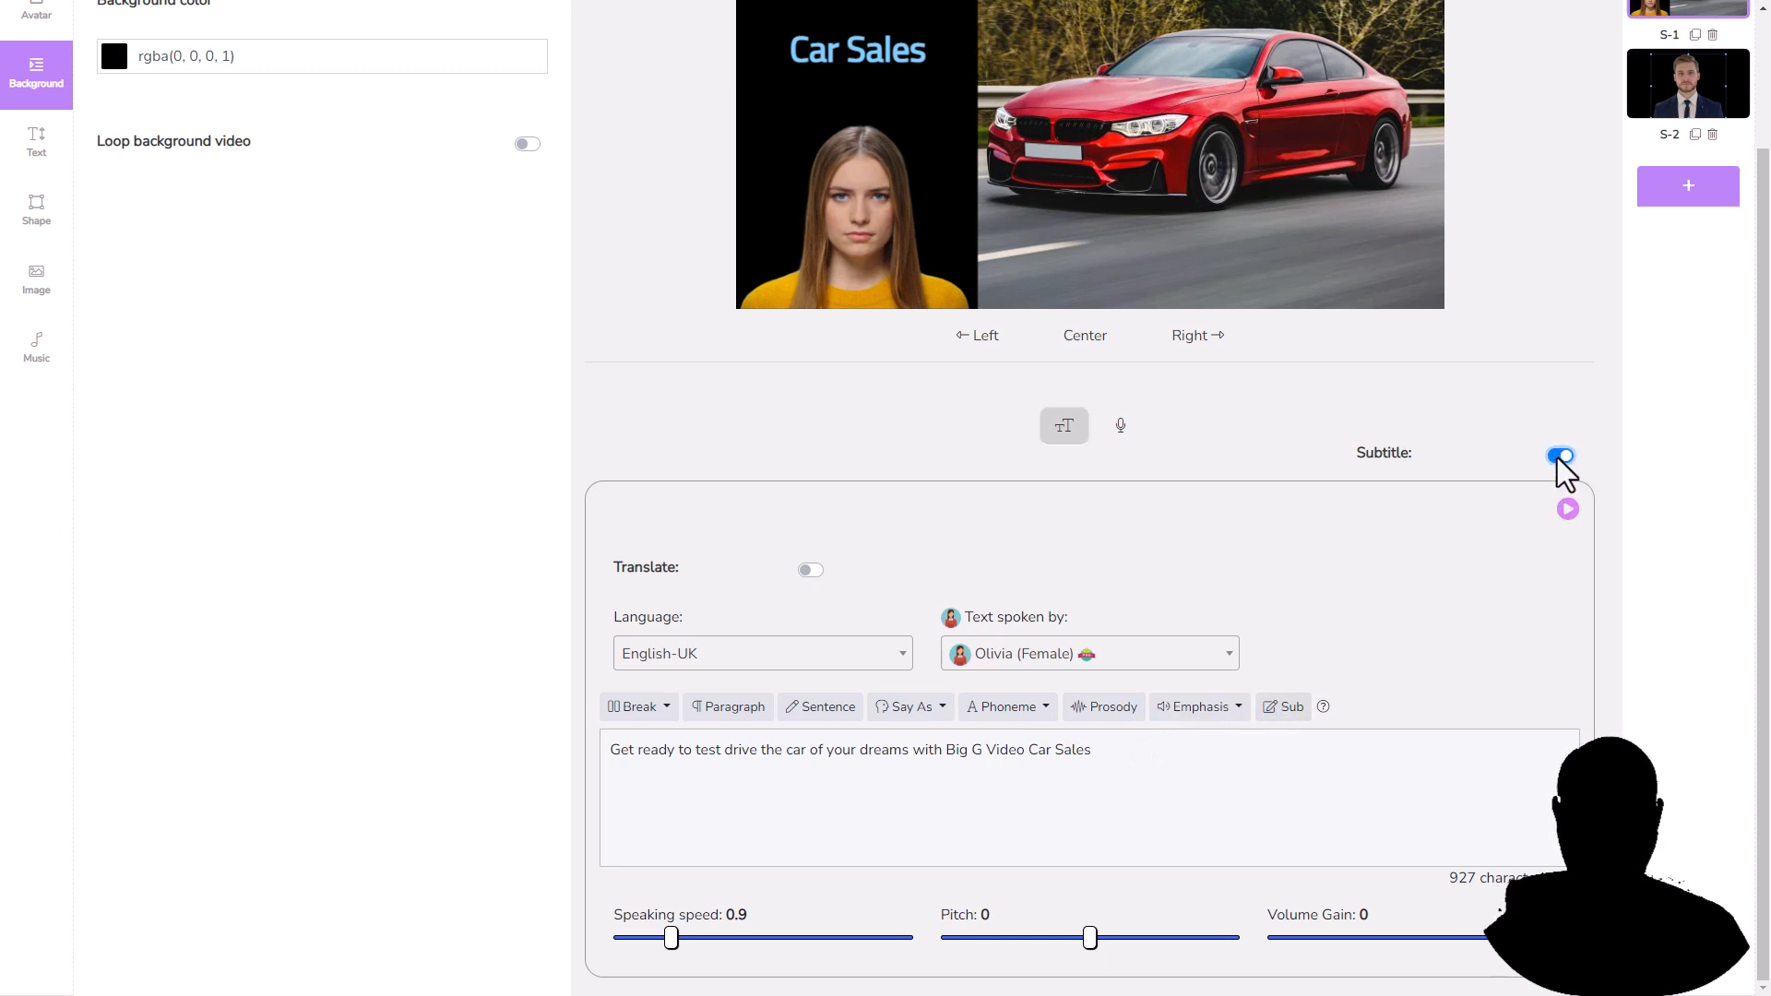
Render the finished two-scene video and dismiss the rendering notice.
scroll(1455, 548, "up", 1)
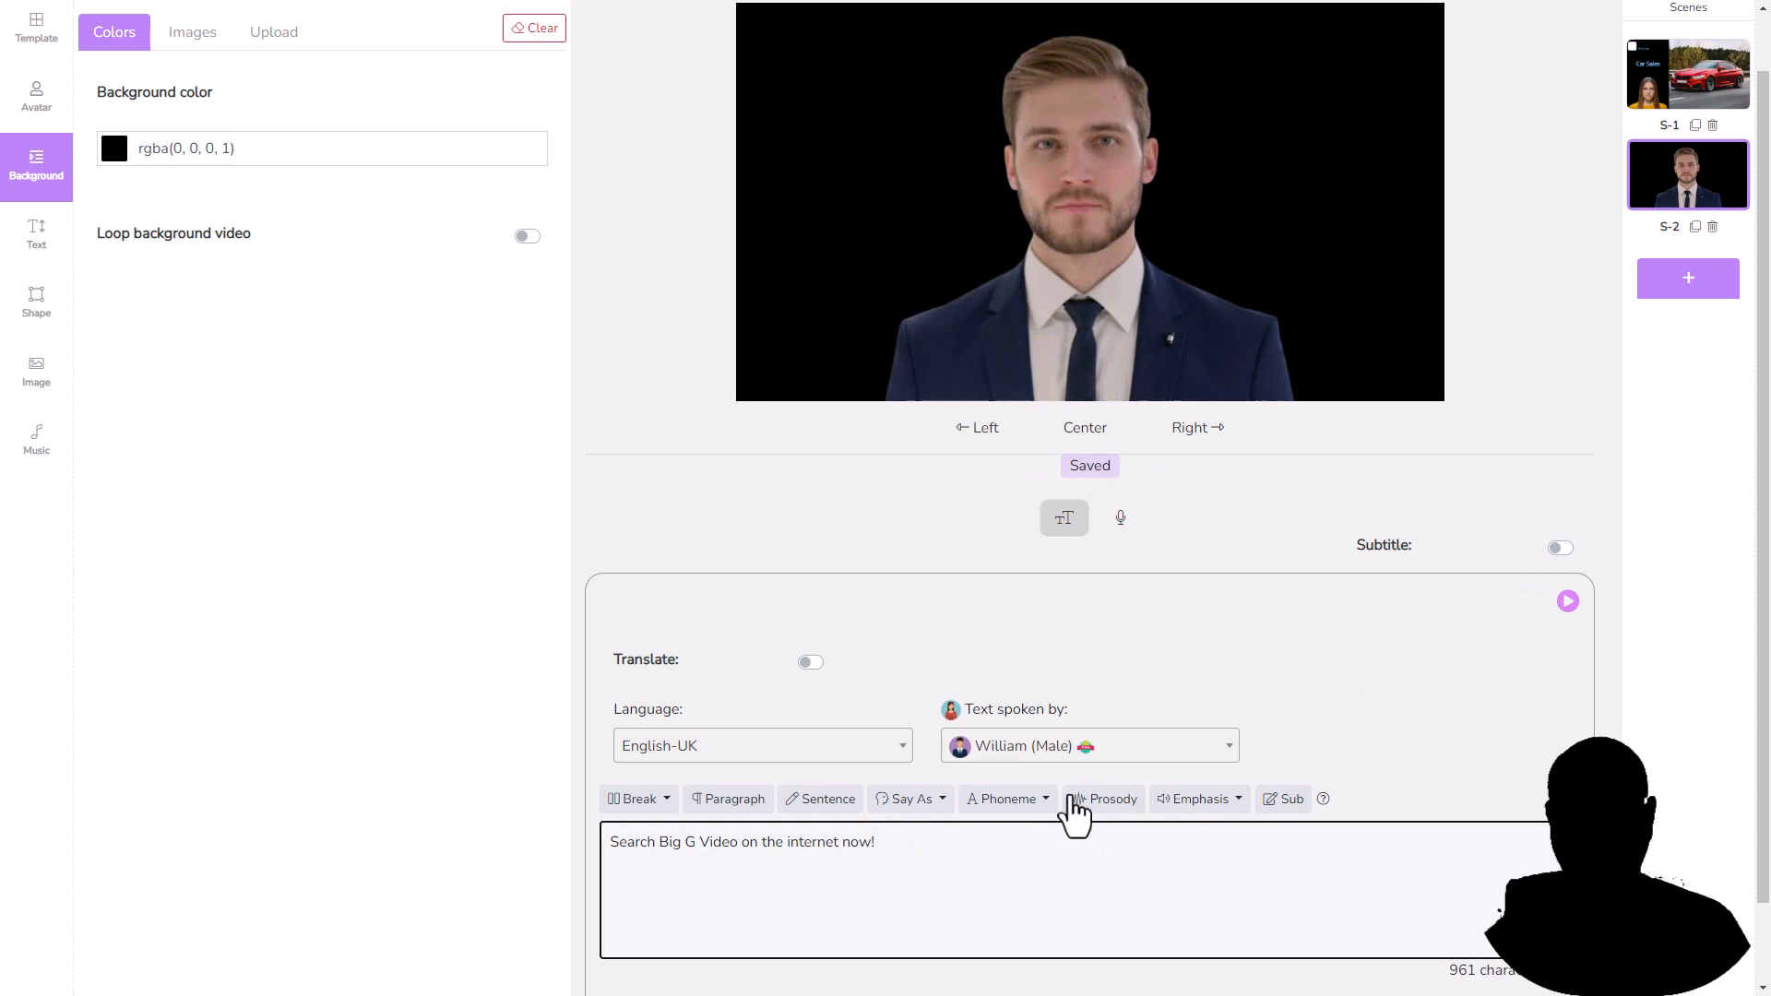
scroll(947, 725, "down", 1)
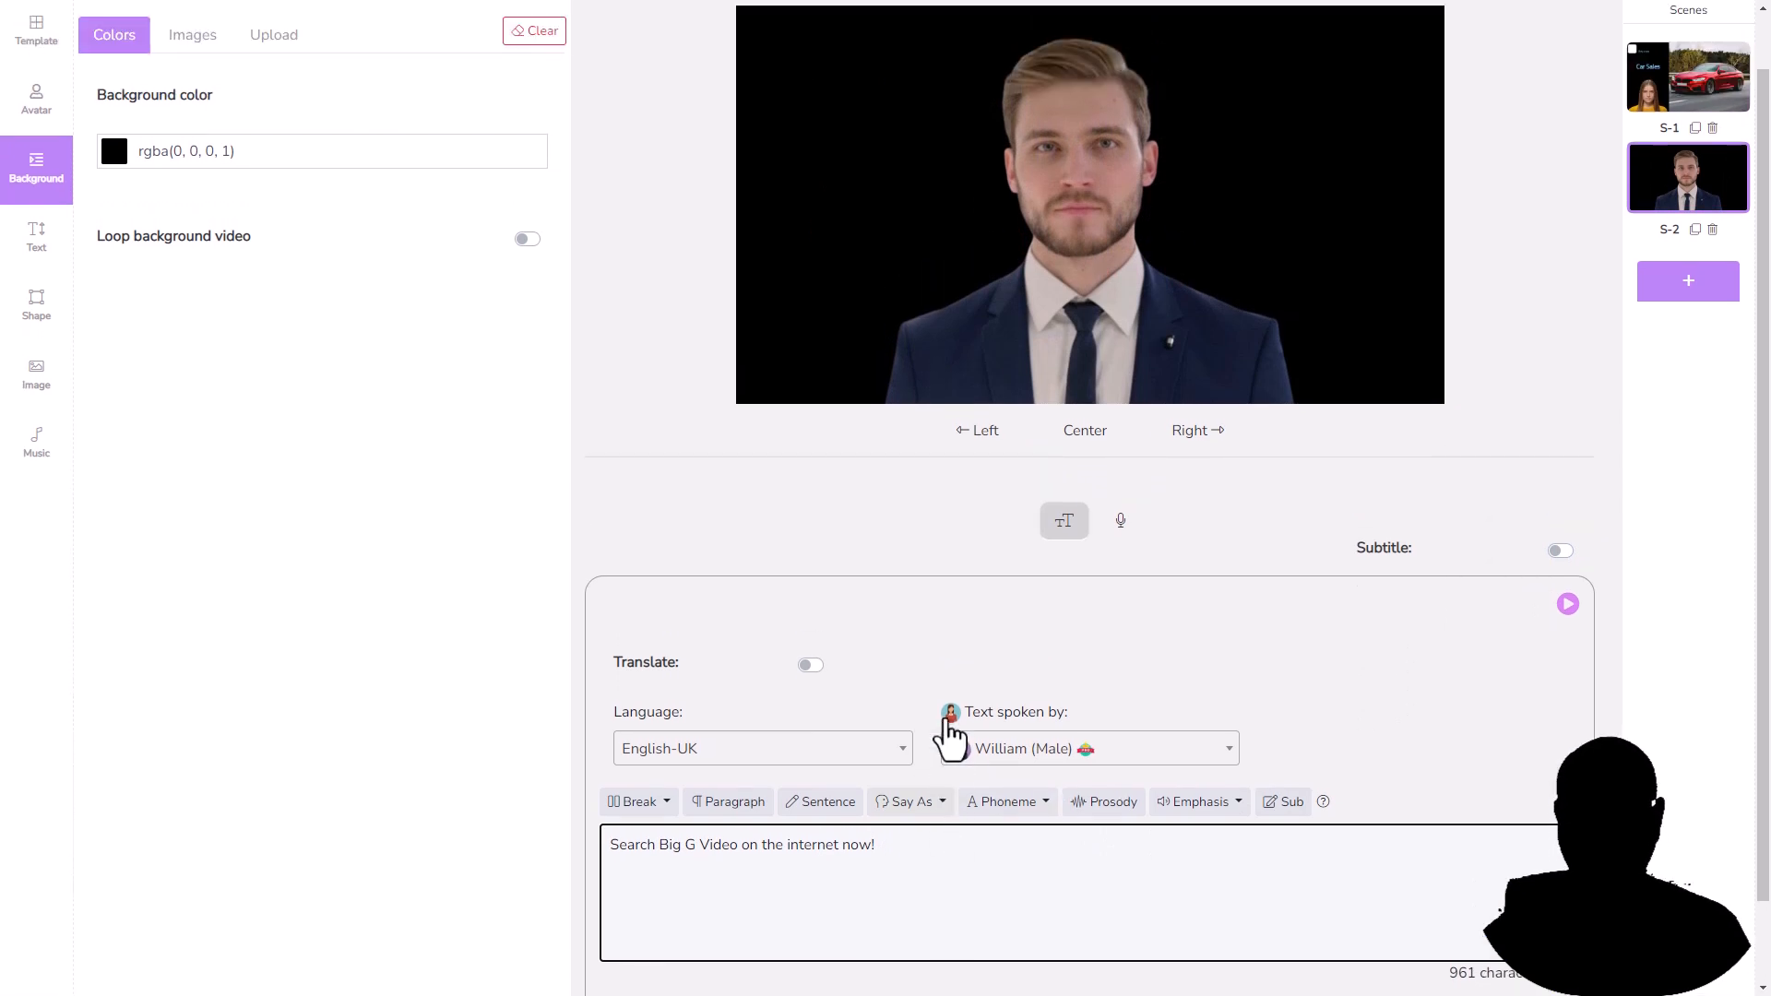
scroll(944, 722, "up", 2)
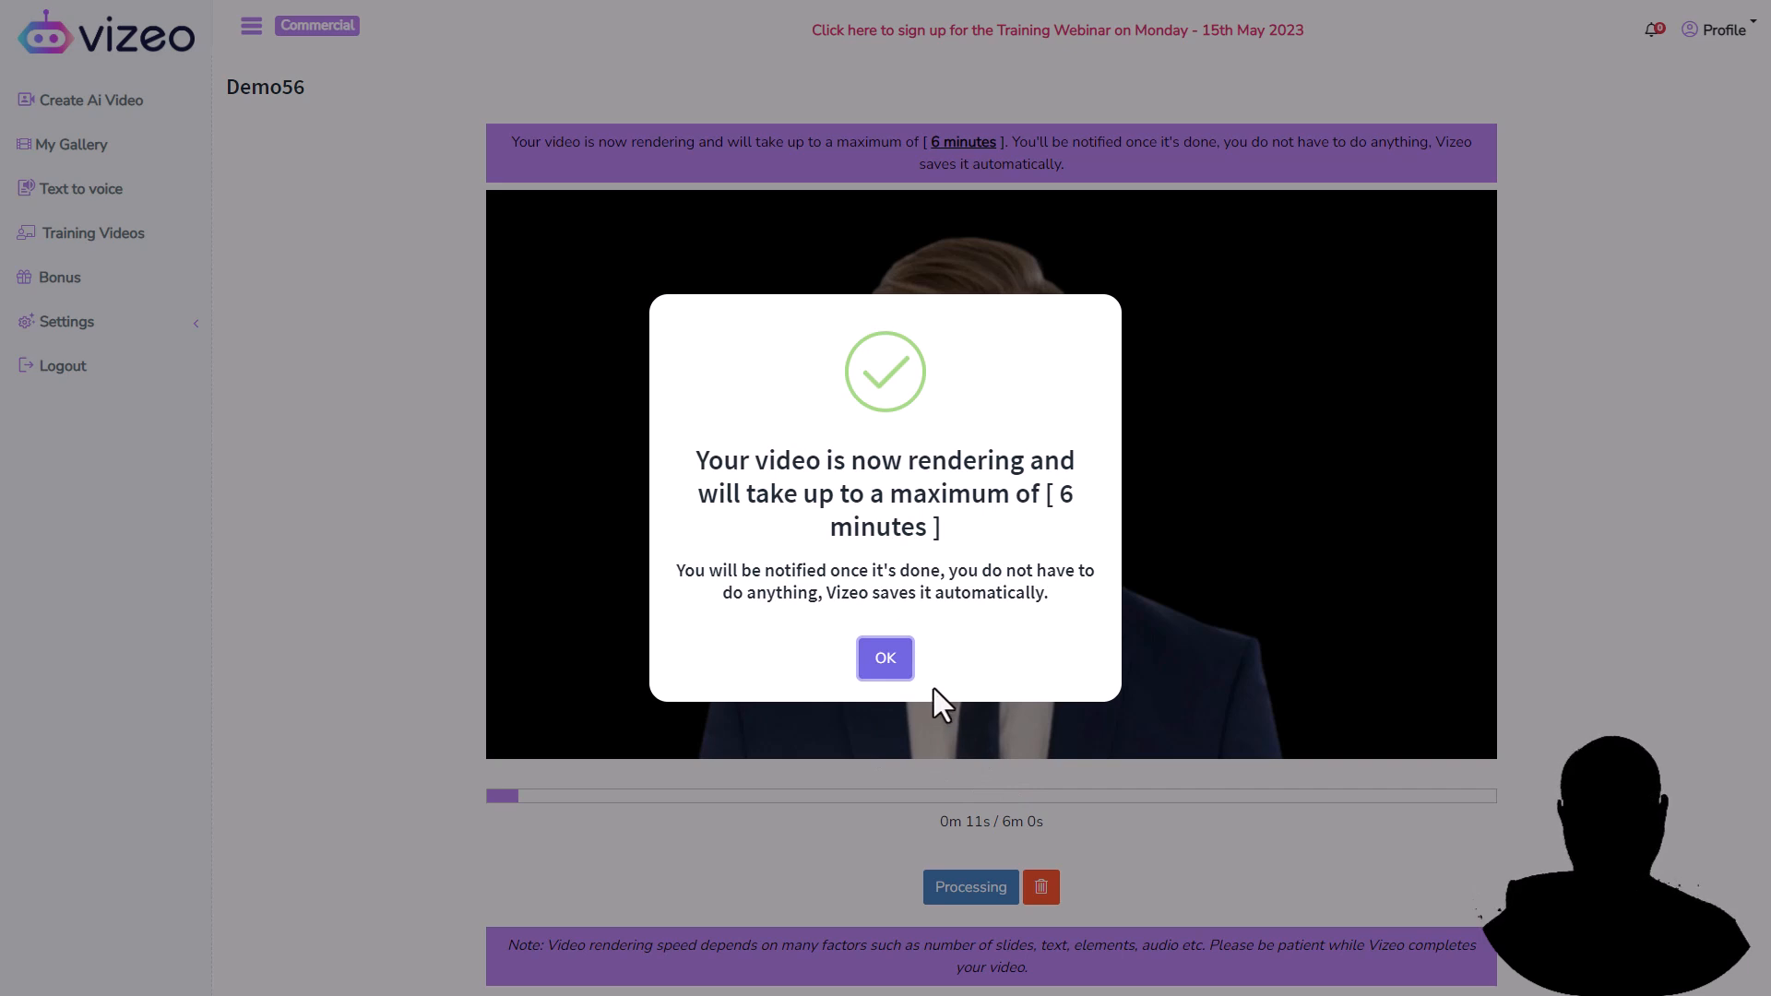
left_click(888, 661)
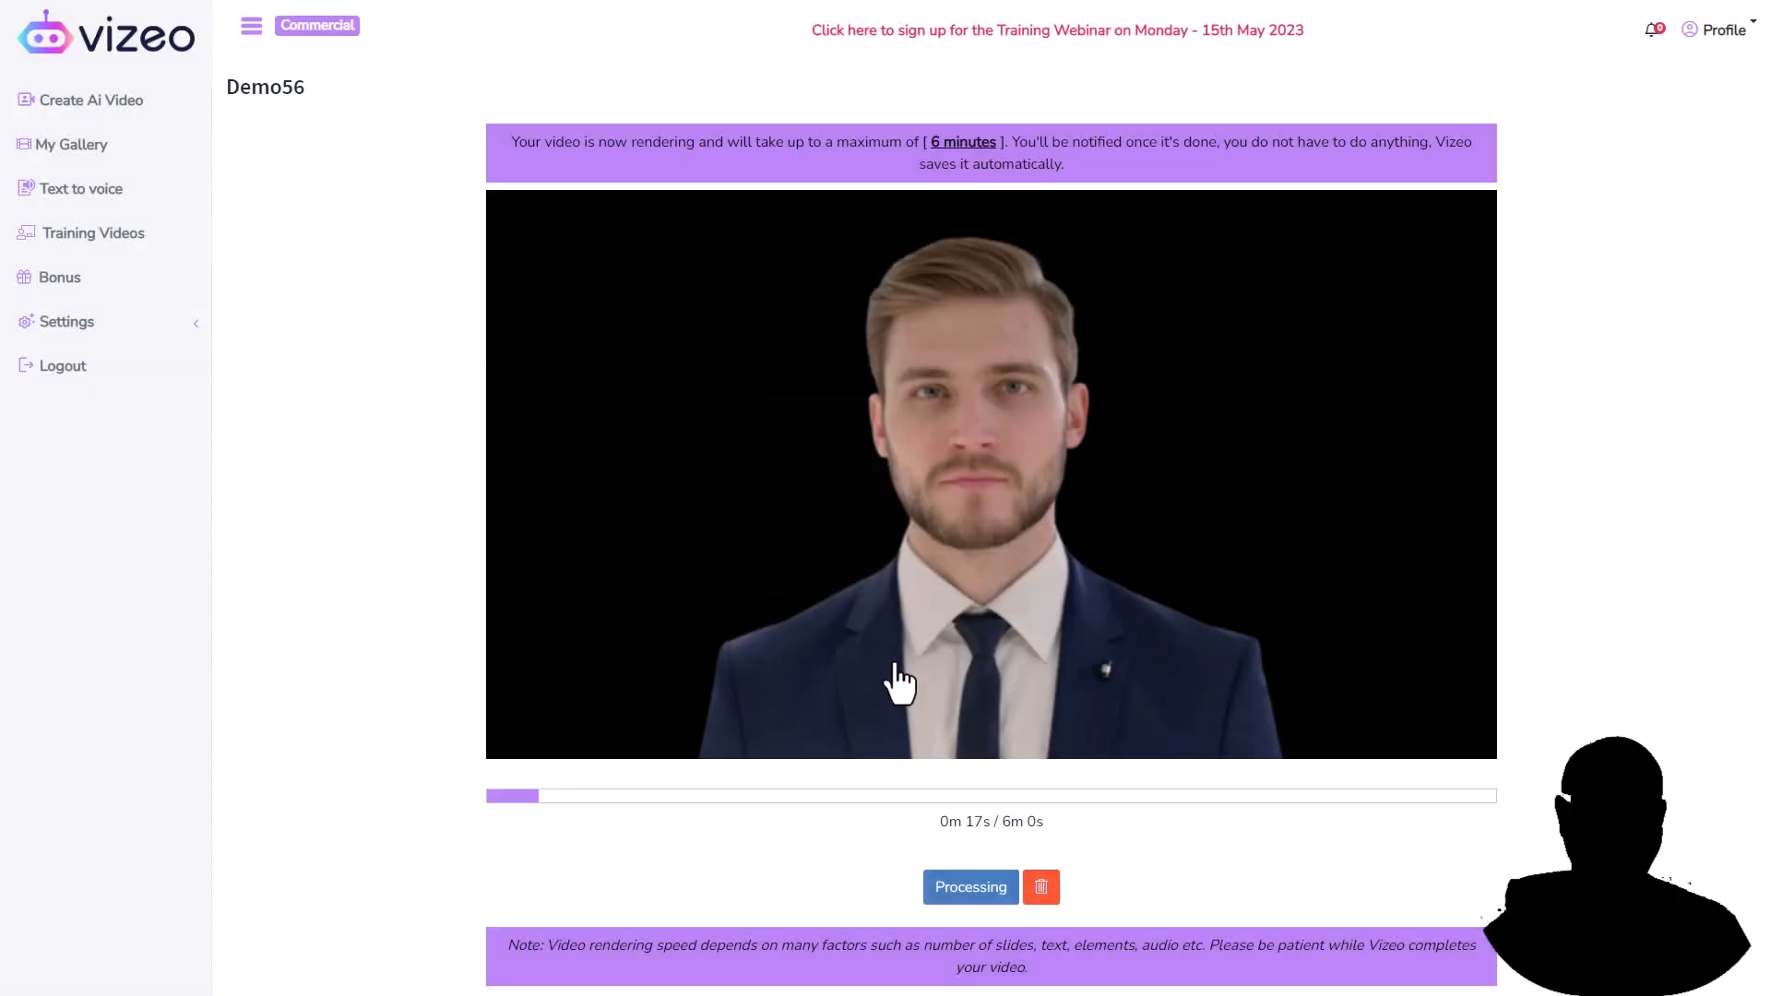
Go to the text-to-voice section and start a new Text To Speech voice-over.
left_click(83, 194)
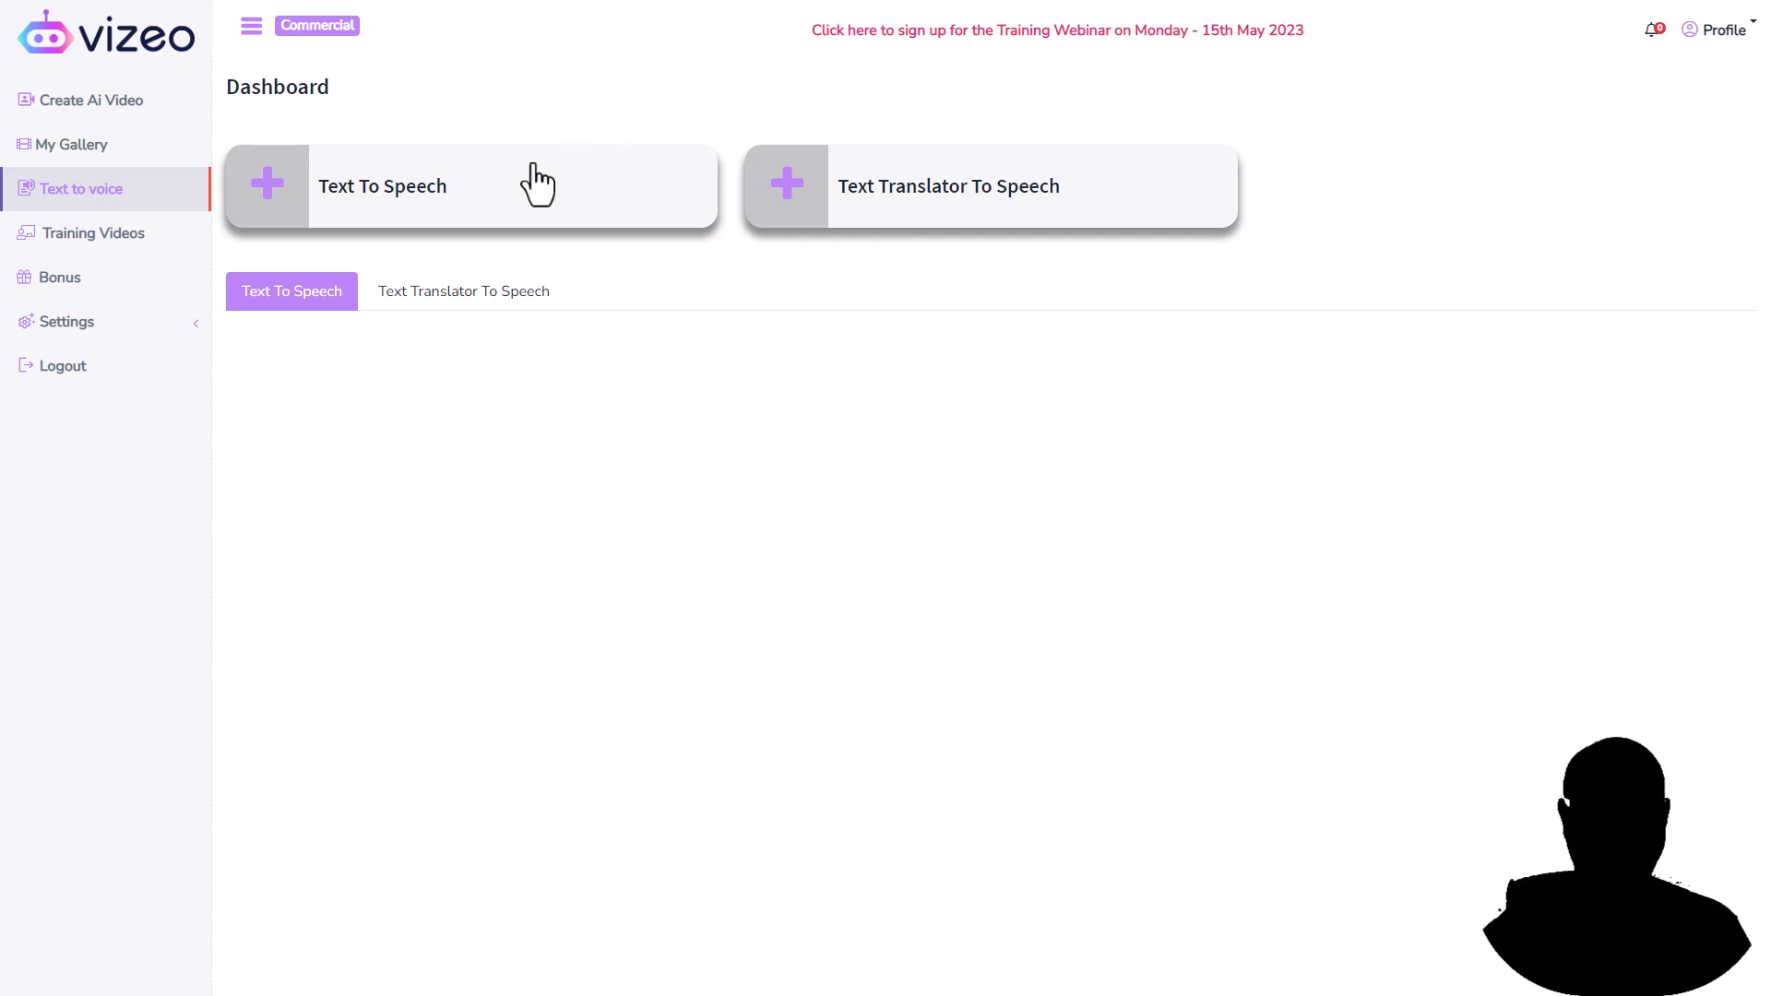
left_click(427, 203)
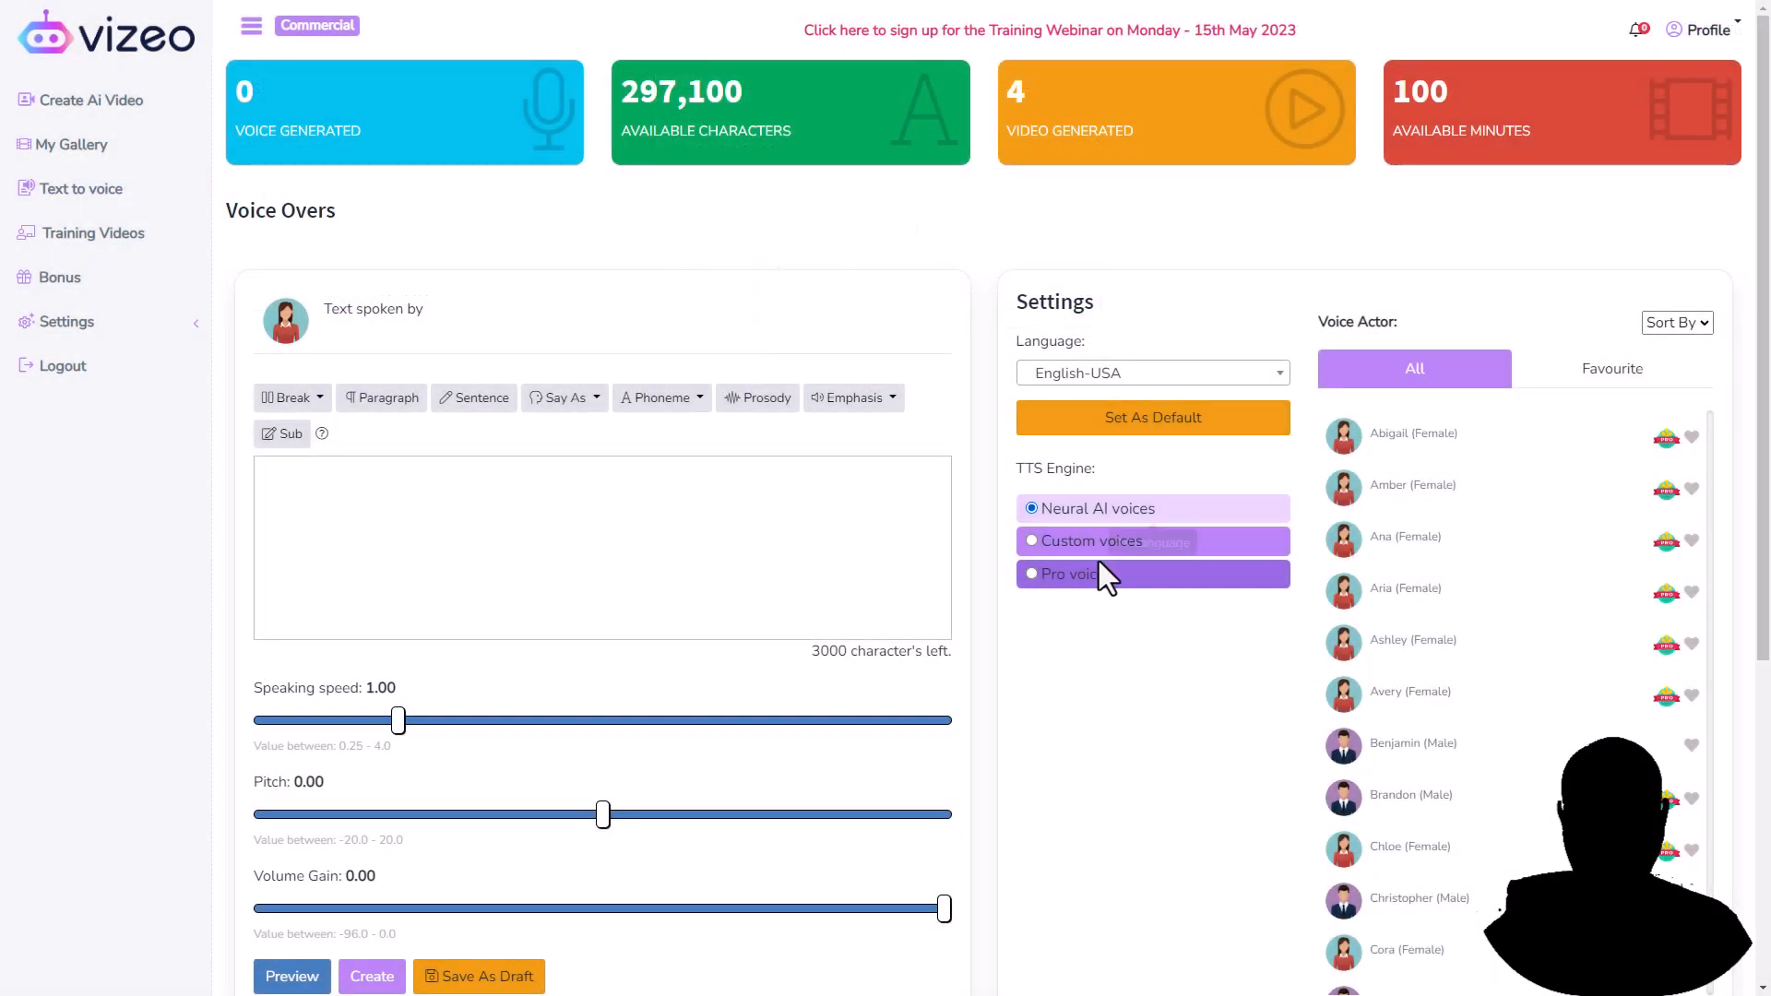
Set the Neural AI voices language to English-UK and look through its voice actors.
scroll(1355, 696, "down", 3)
scroll(1448, 664, "up", 1)
left_click(1233, 376)
scroll(1196, 524, "up", 3)
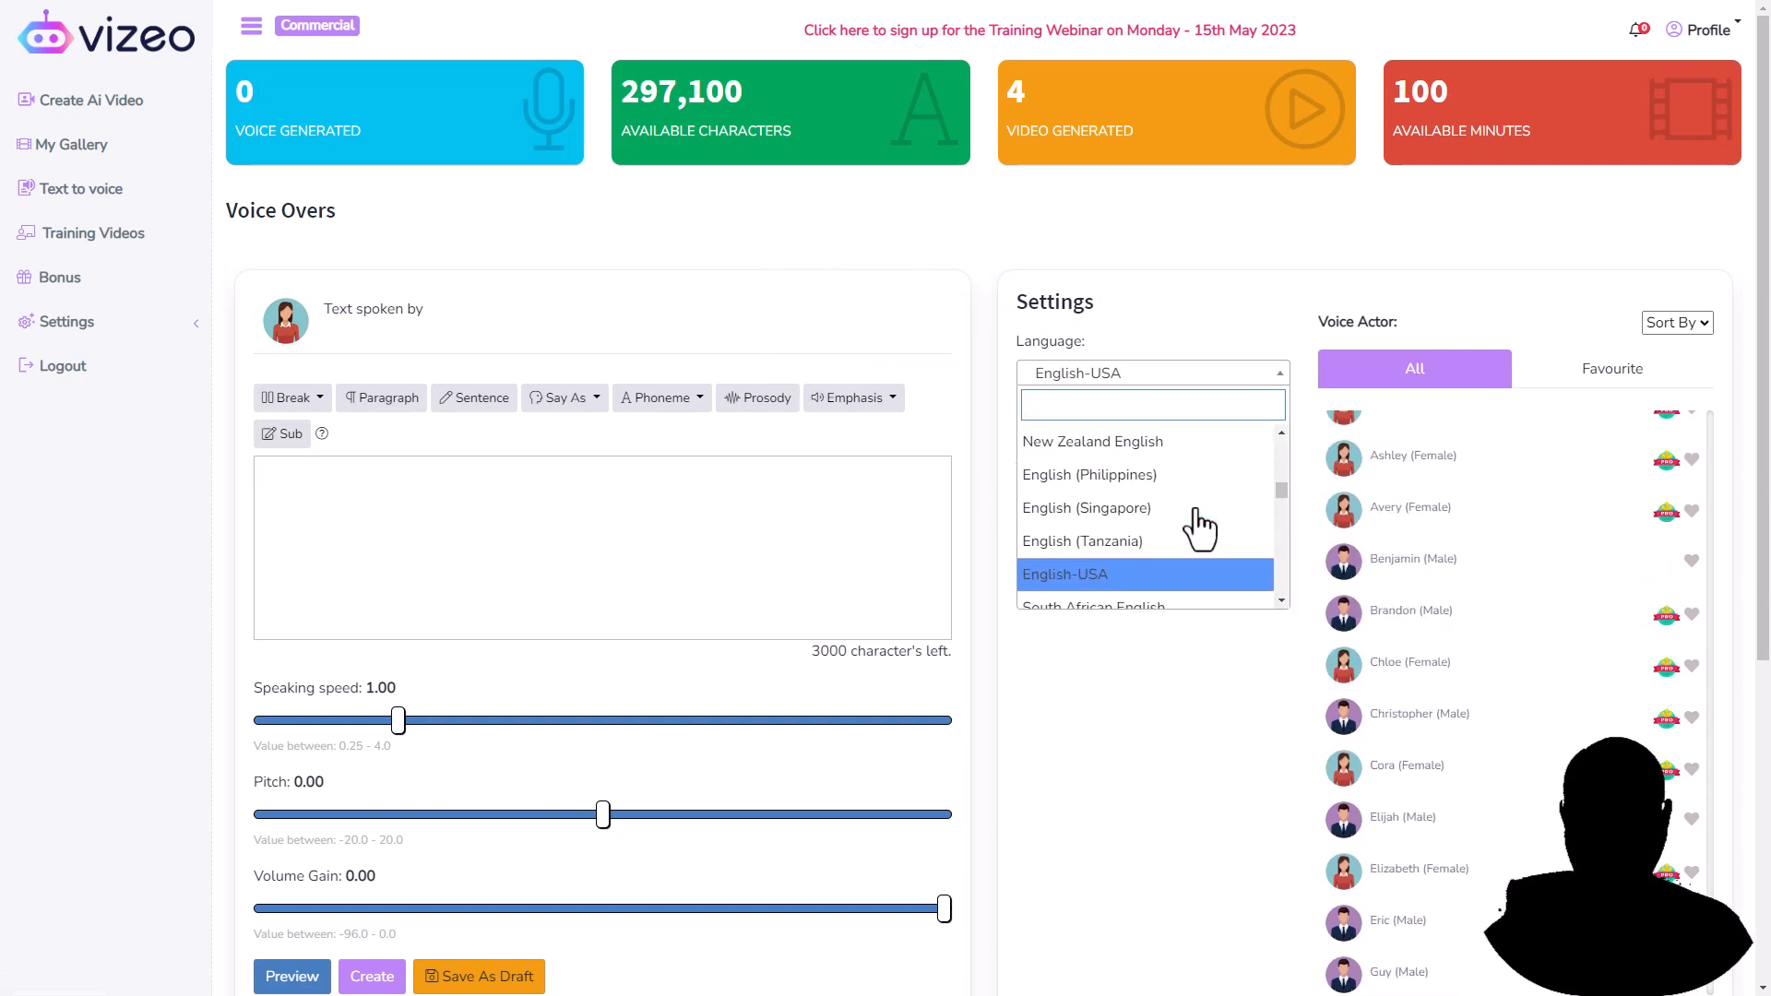
left_click(1131, 453)
scroll(1433, 568, "down", 10)
scroll(1431, 478, "up", 10)
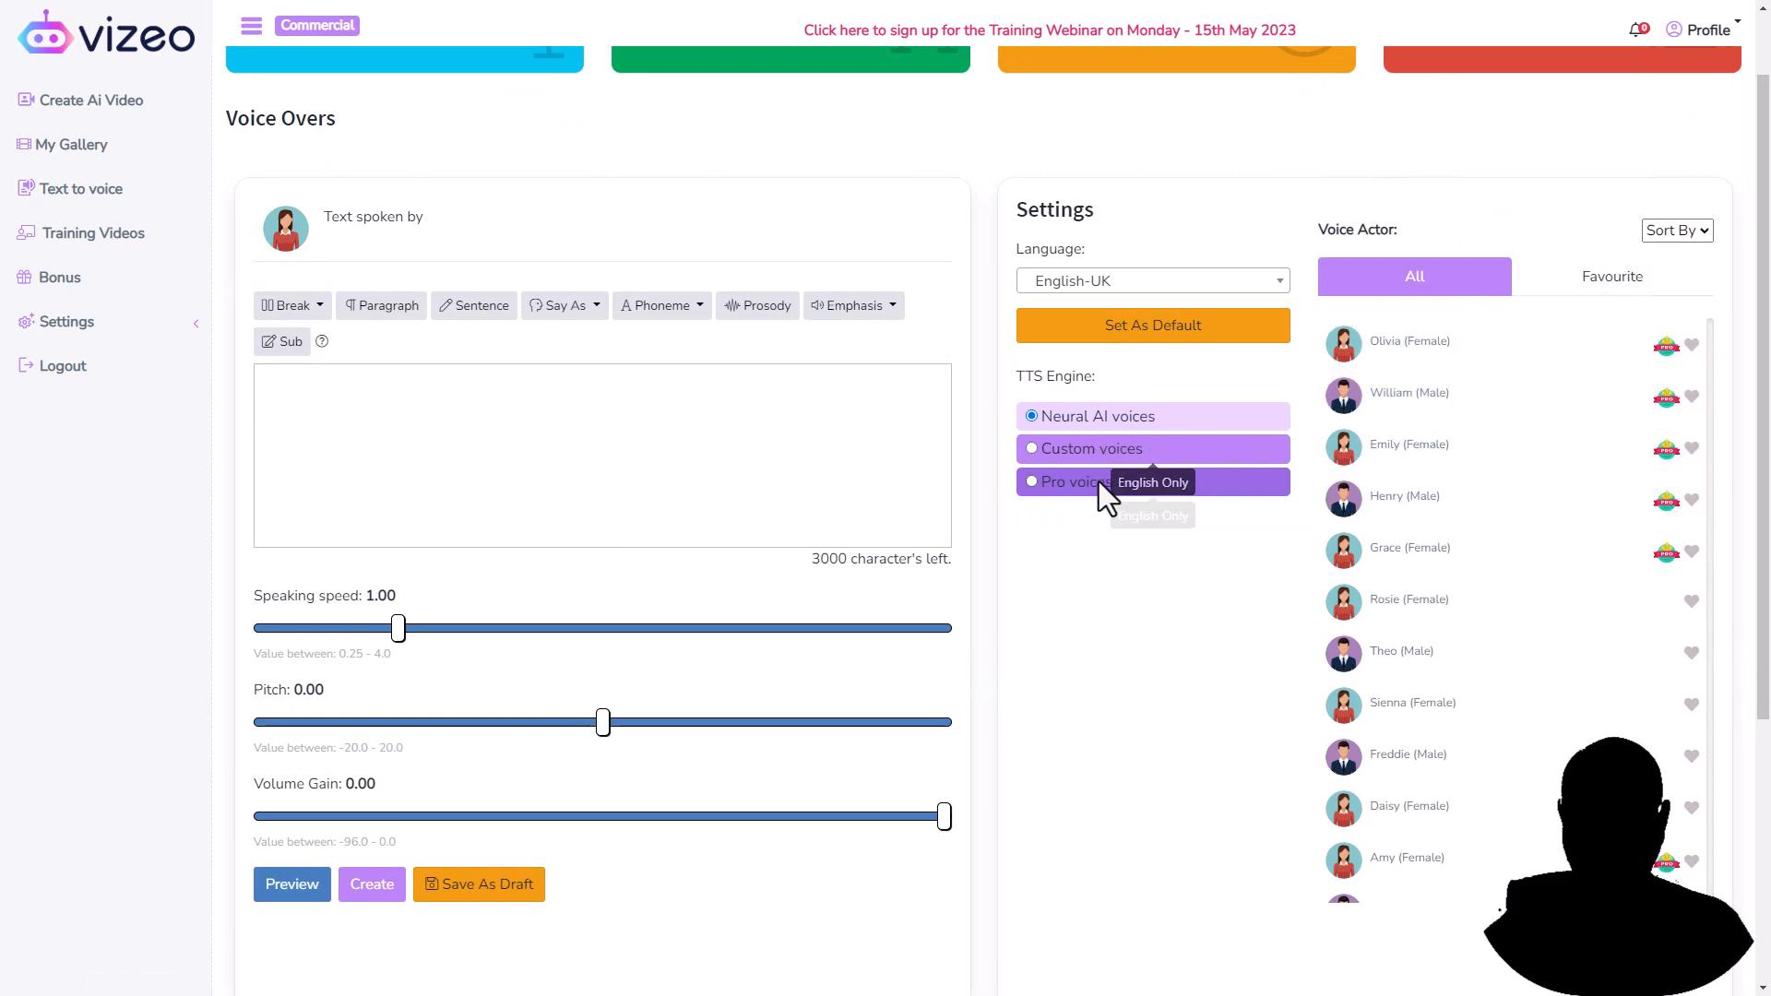
Switch the TTS engine to Custom voices, review the requirements for generating a custom voice, and close the dialog.
left_click(1087, 446)
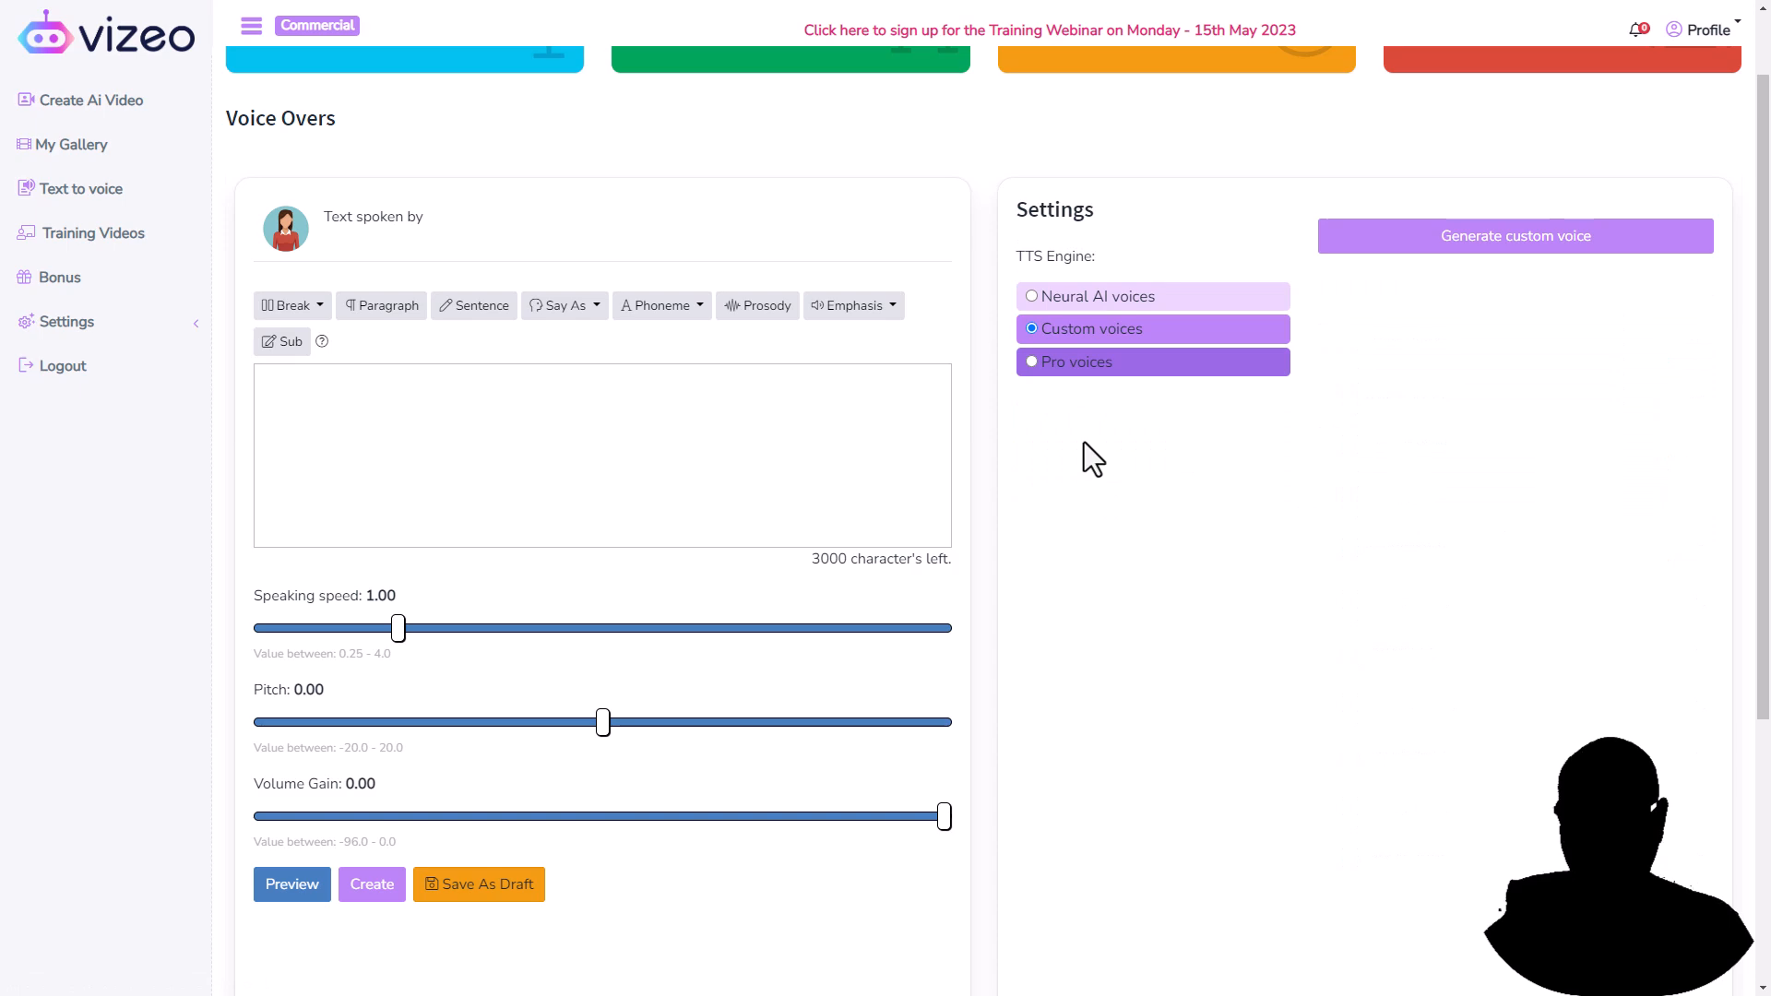
left_click(1523, 232)
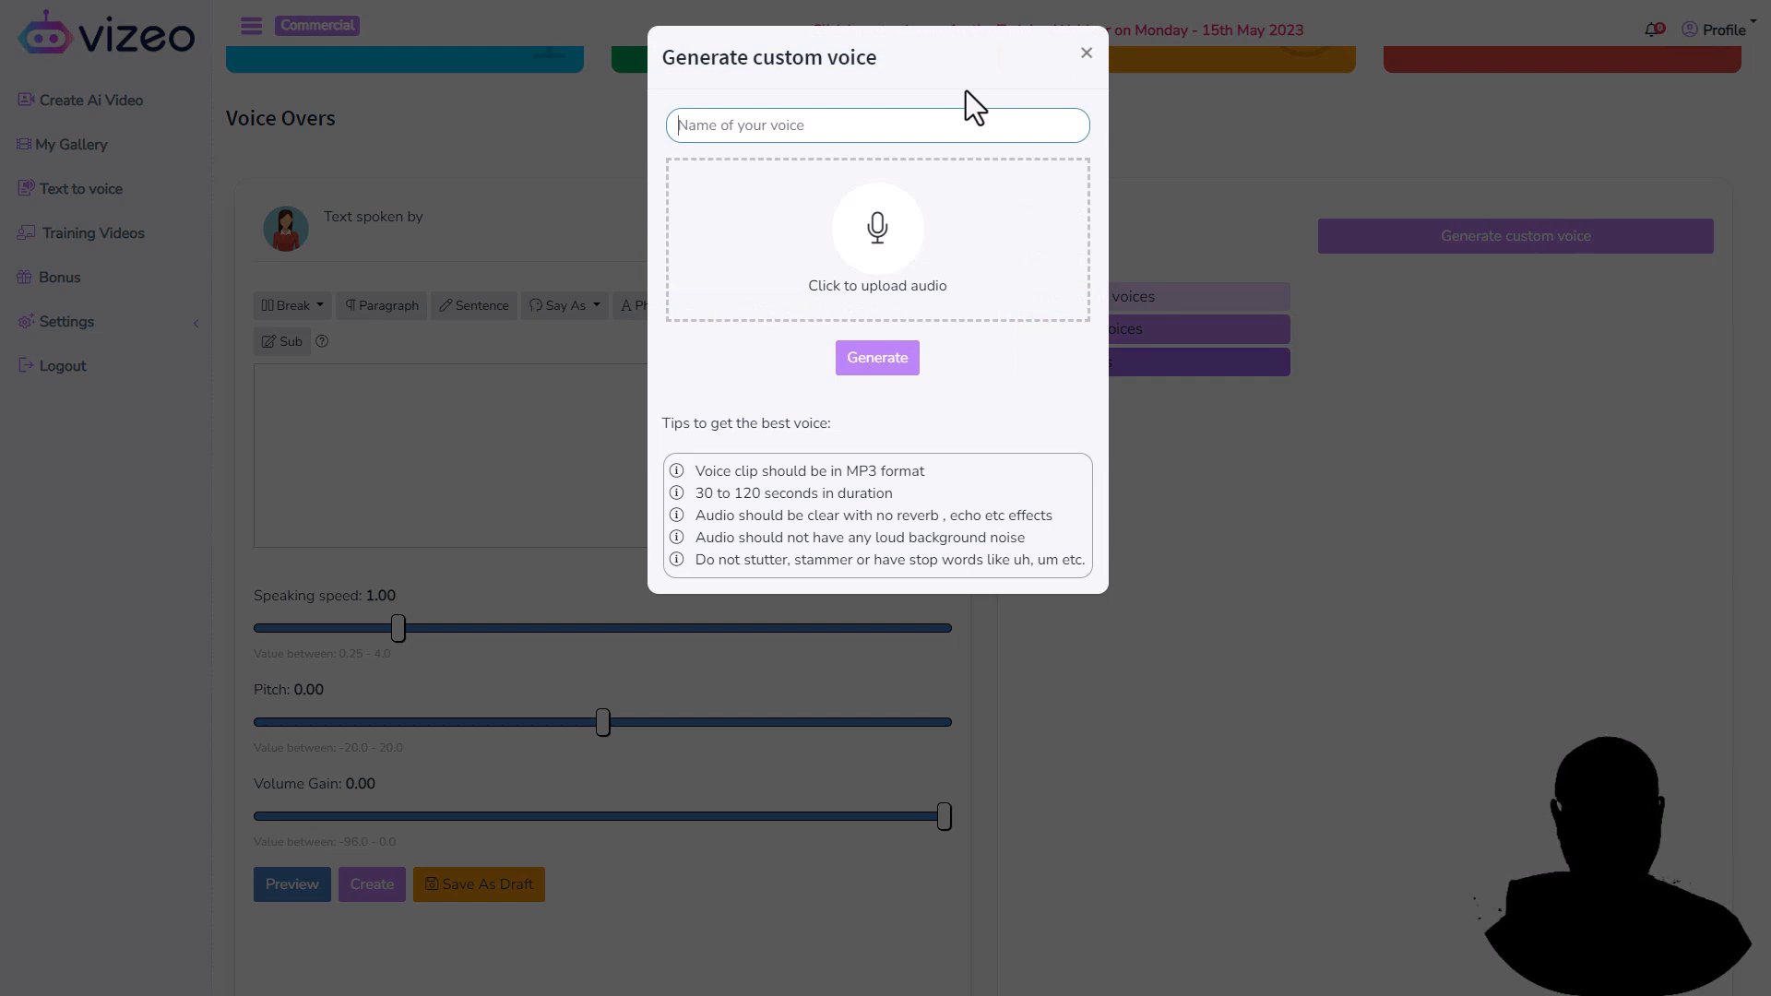
left_click(1086, 53)
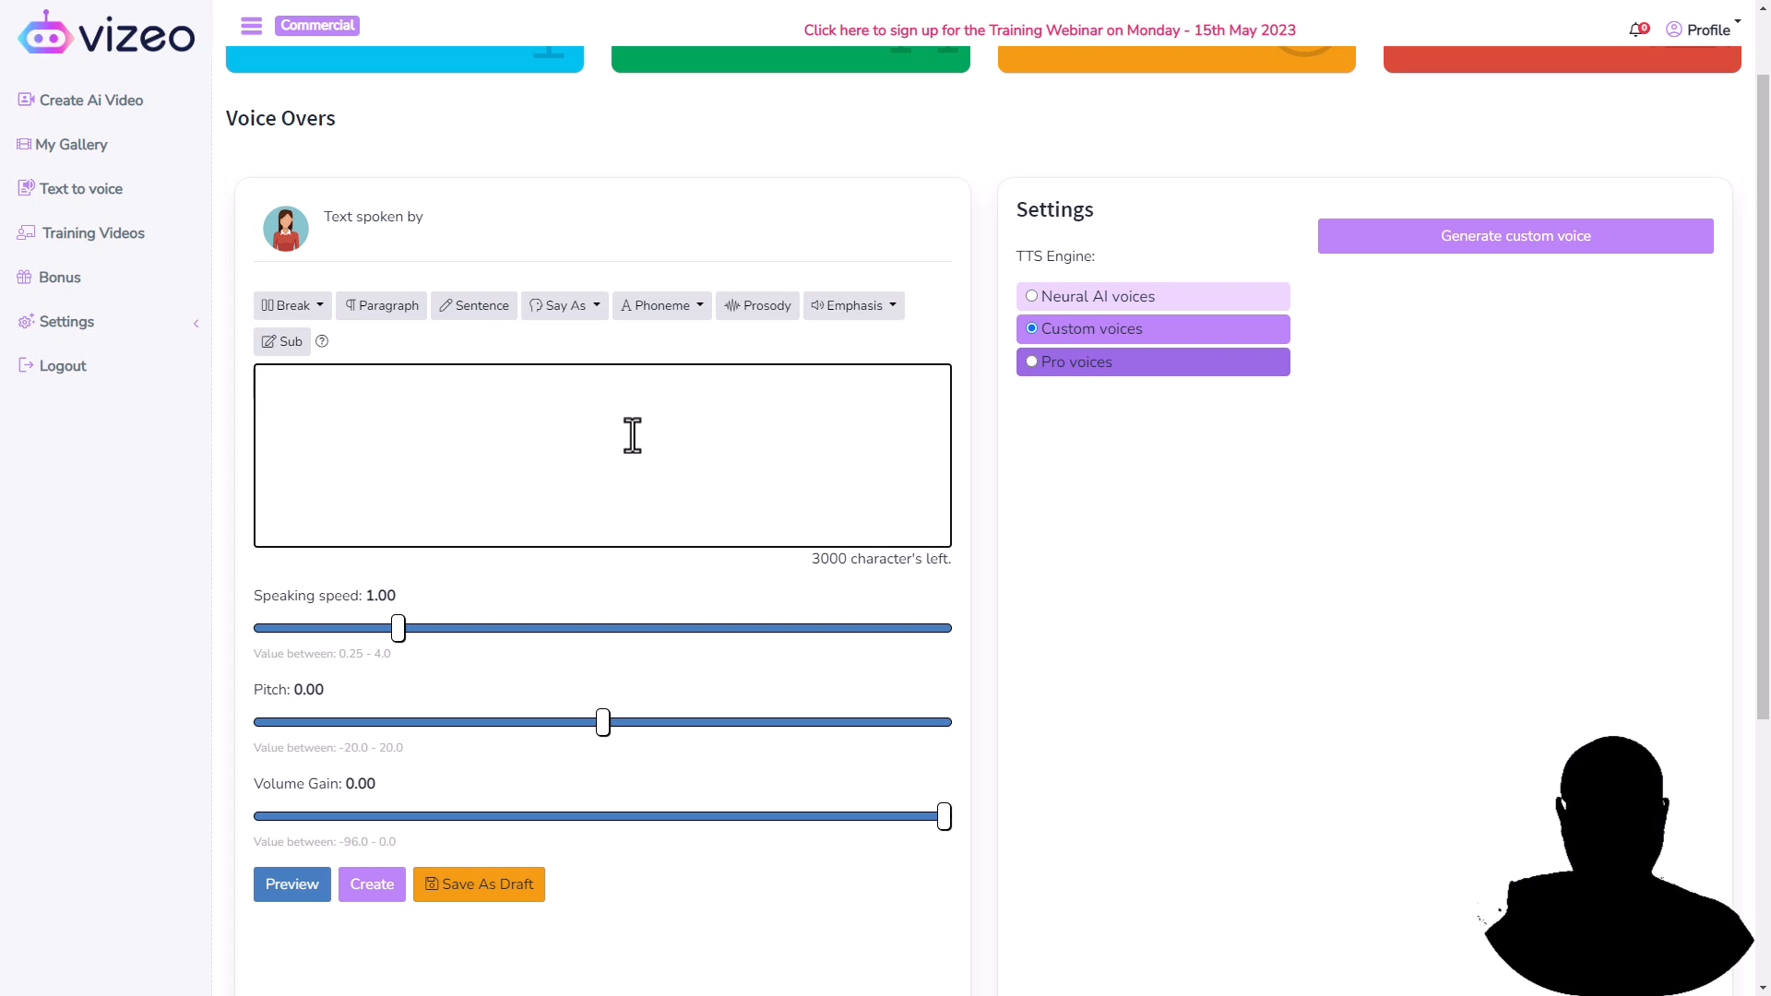
Choose the Pro voice Byron (Male) and enter "Hello this is a test of TTS voices, do you like it? Is it any good?".
left_click(1032, 363)
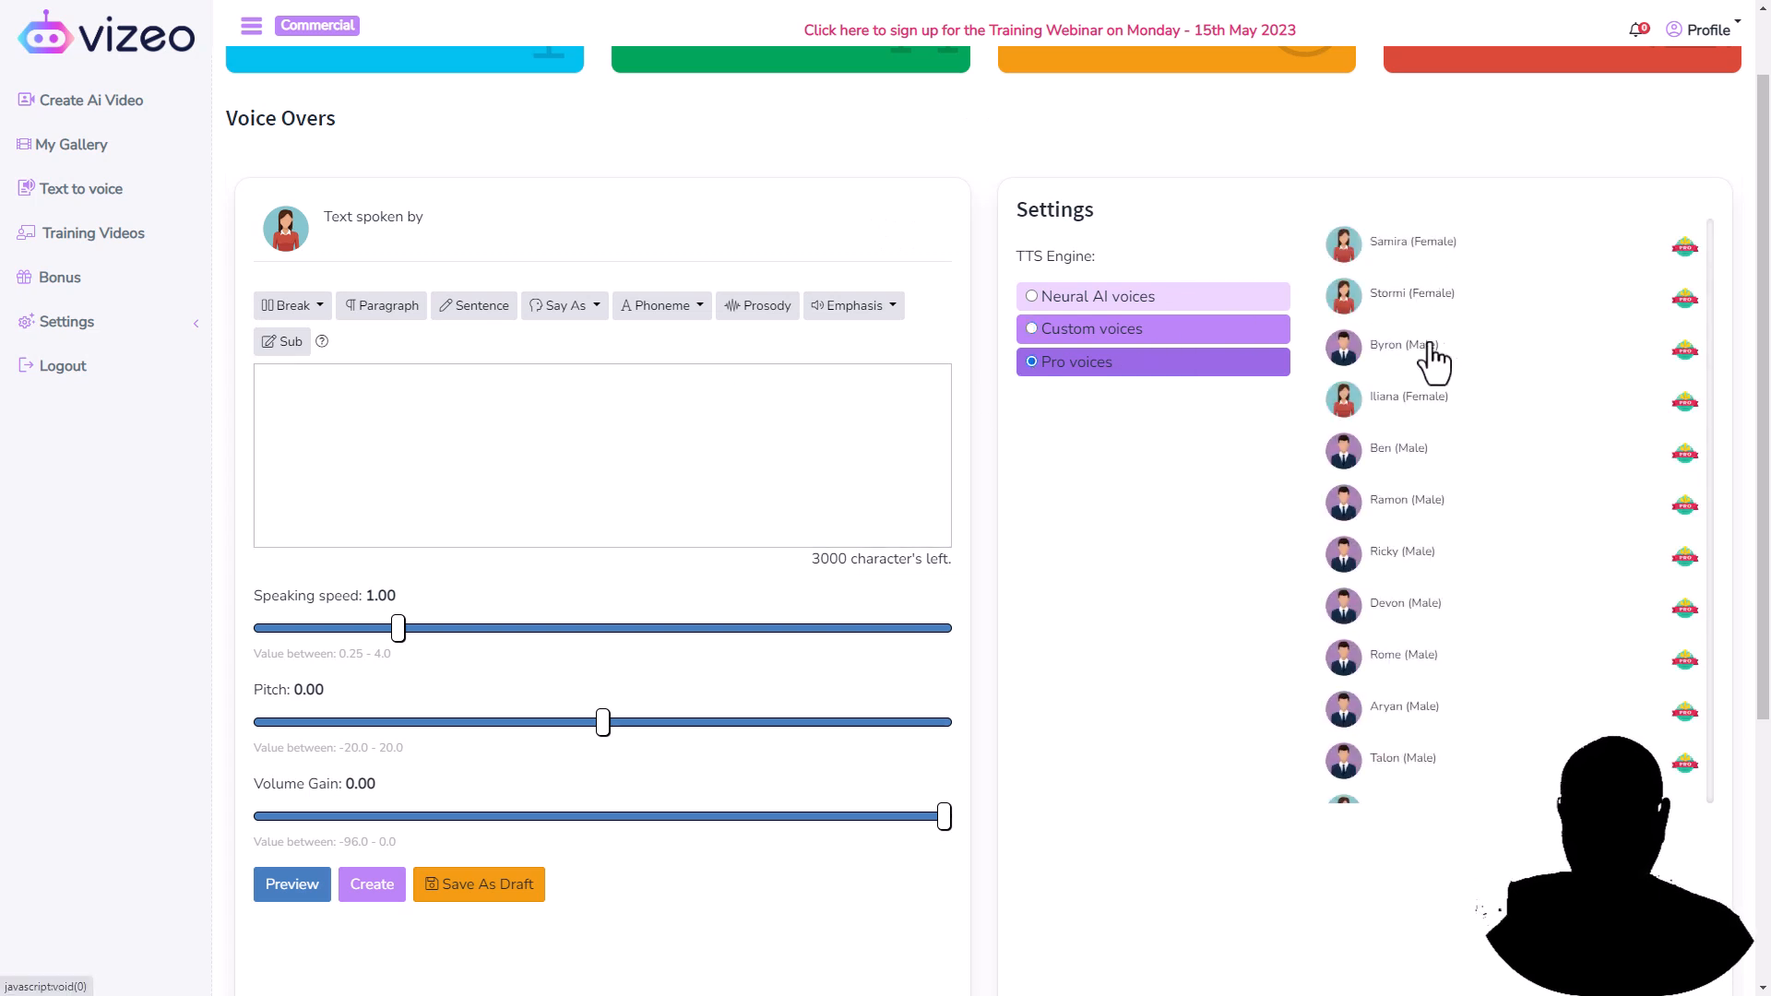
left_click(1433, 361)
left_click(643, 408)
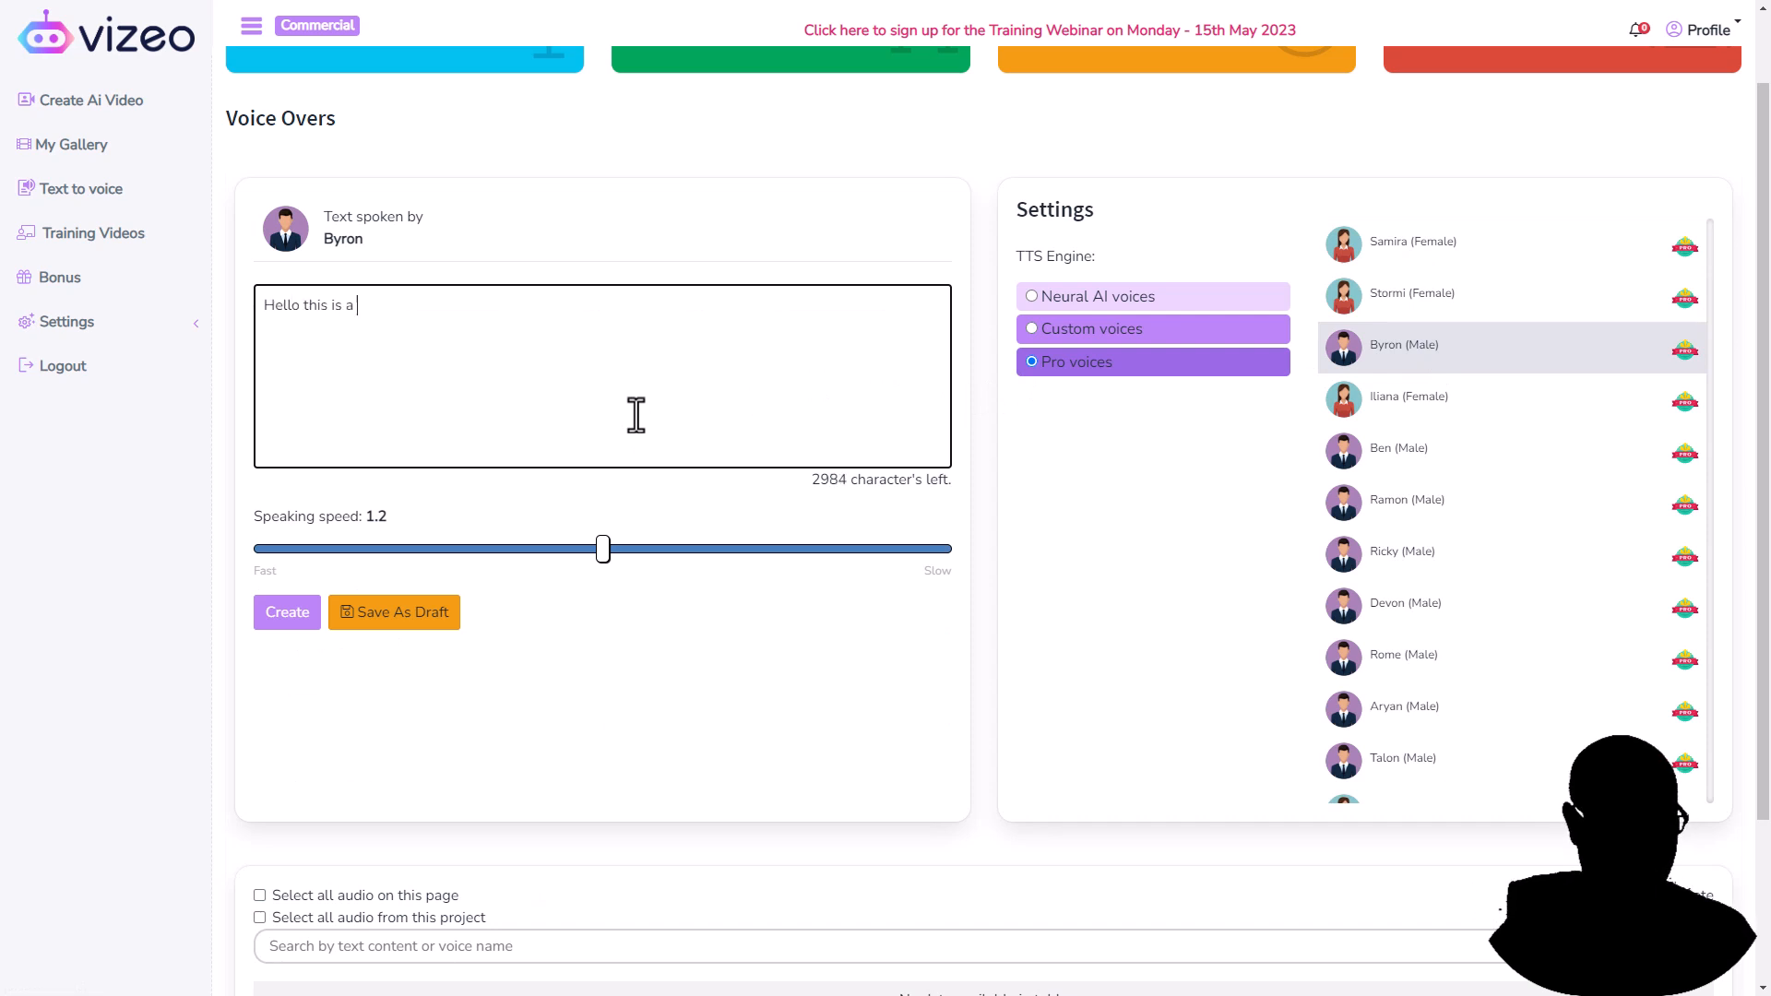
type("ou llike it? Is it any good?")
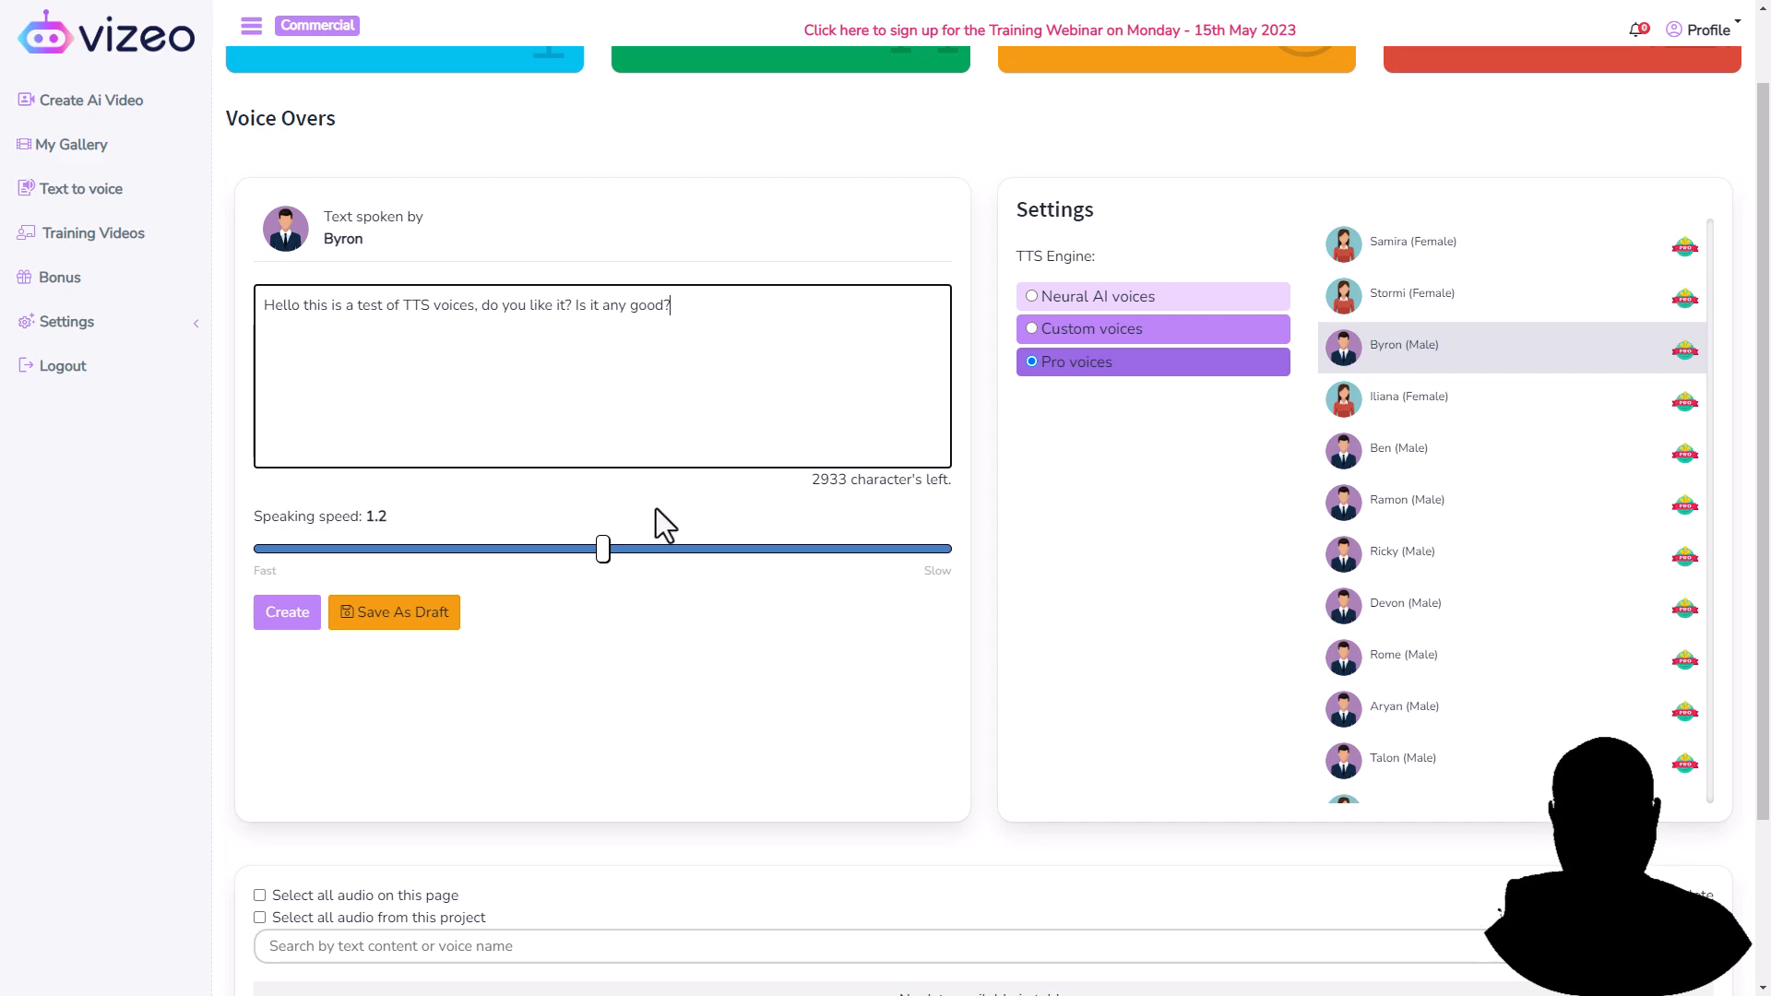
Create the Byron voice-over, dismiss the notice and play the generated audio.
left_click(289, 614)
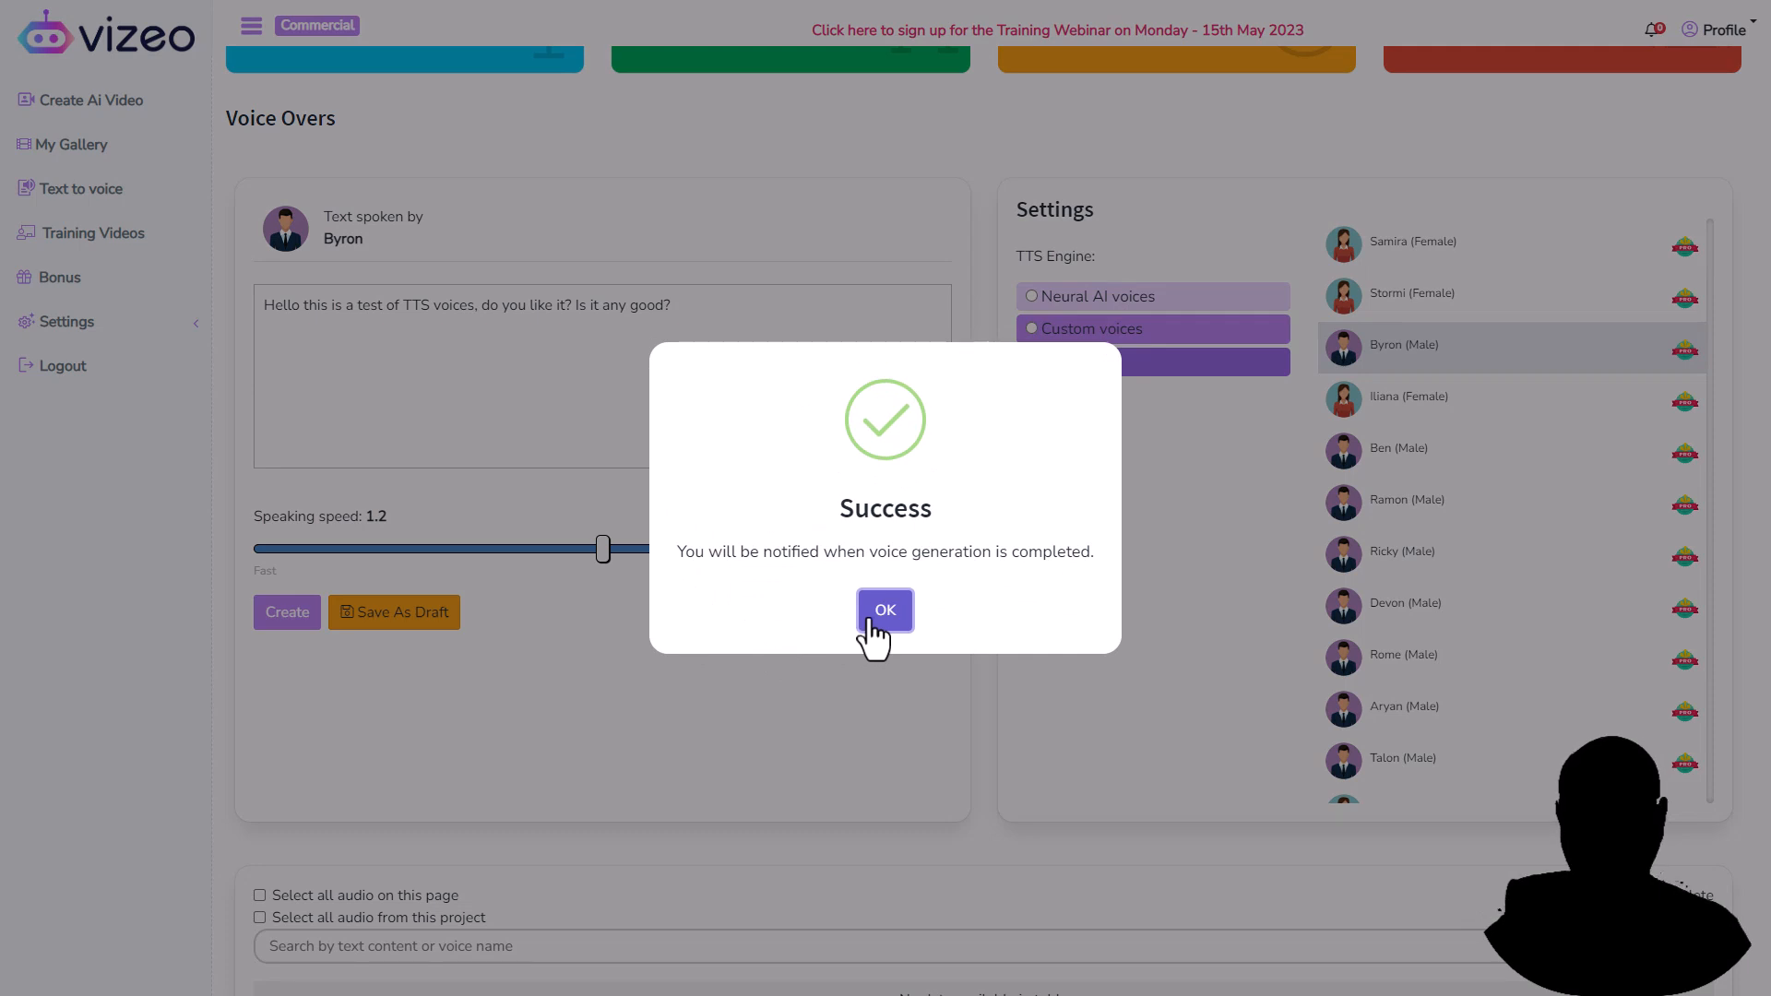
left_click(874, 625)
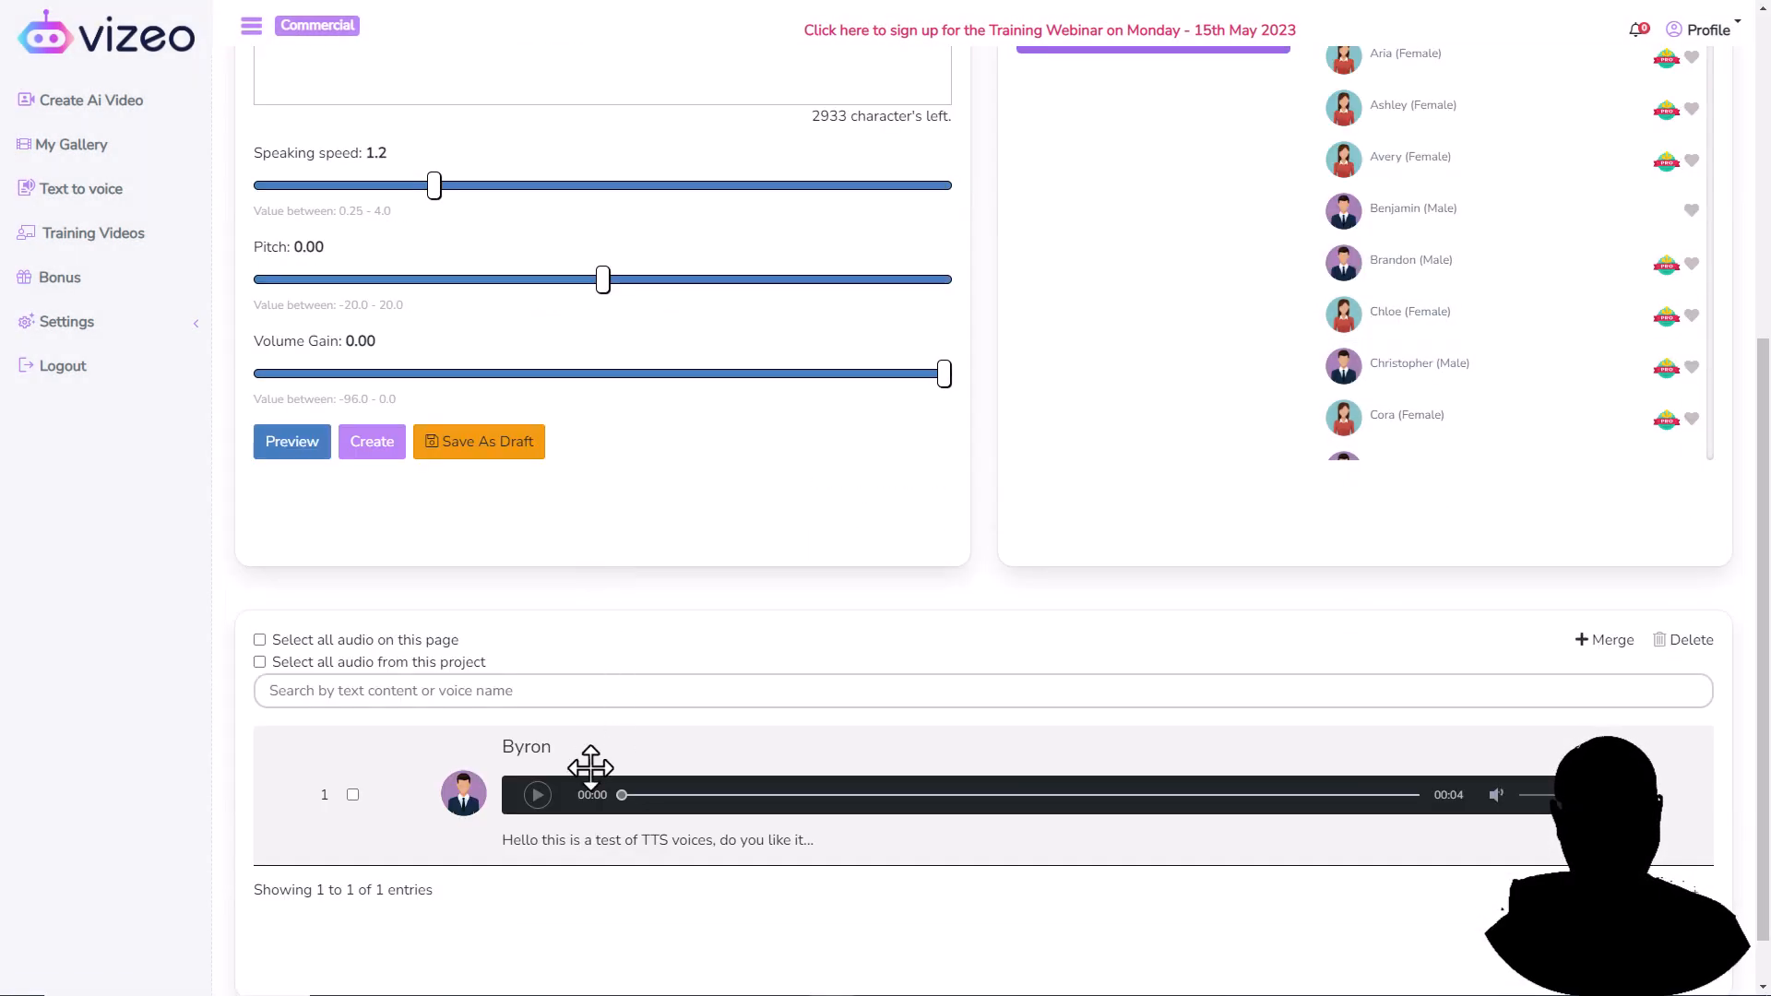
left_click(538, 796)
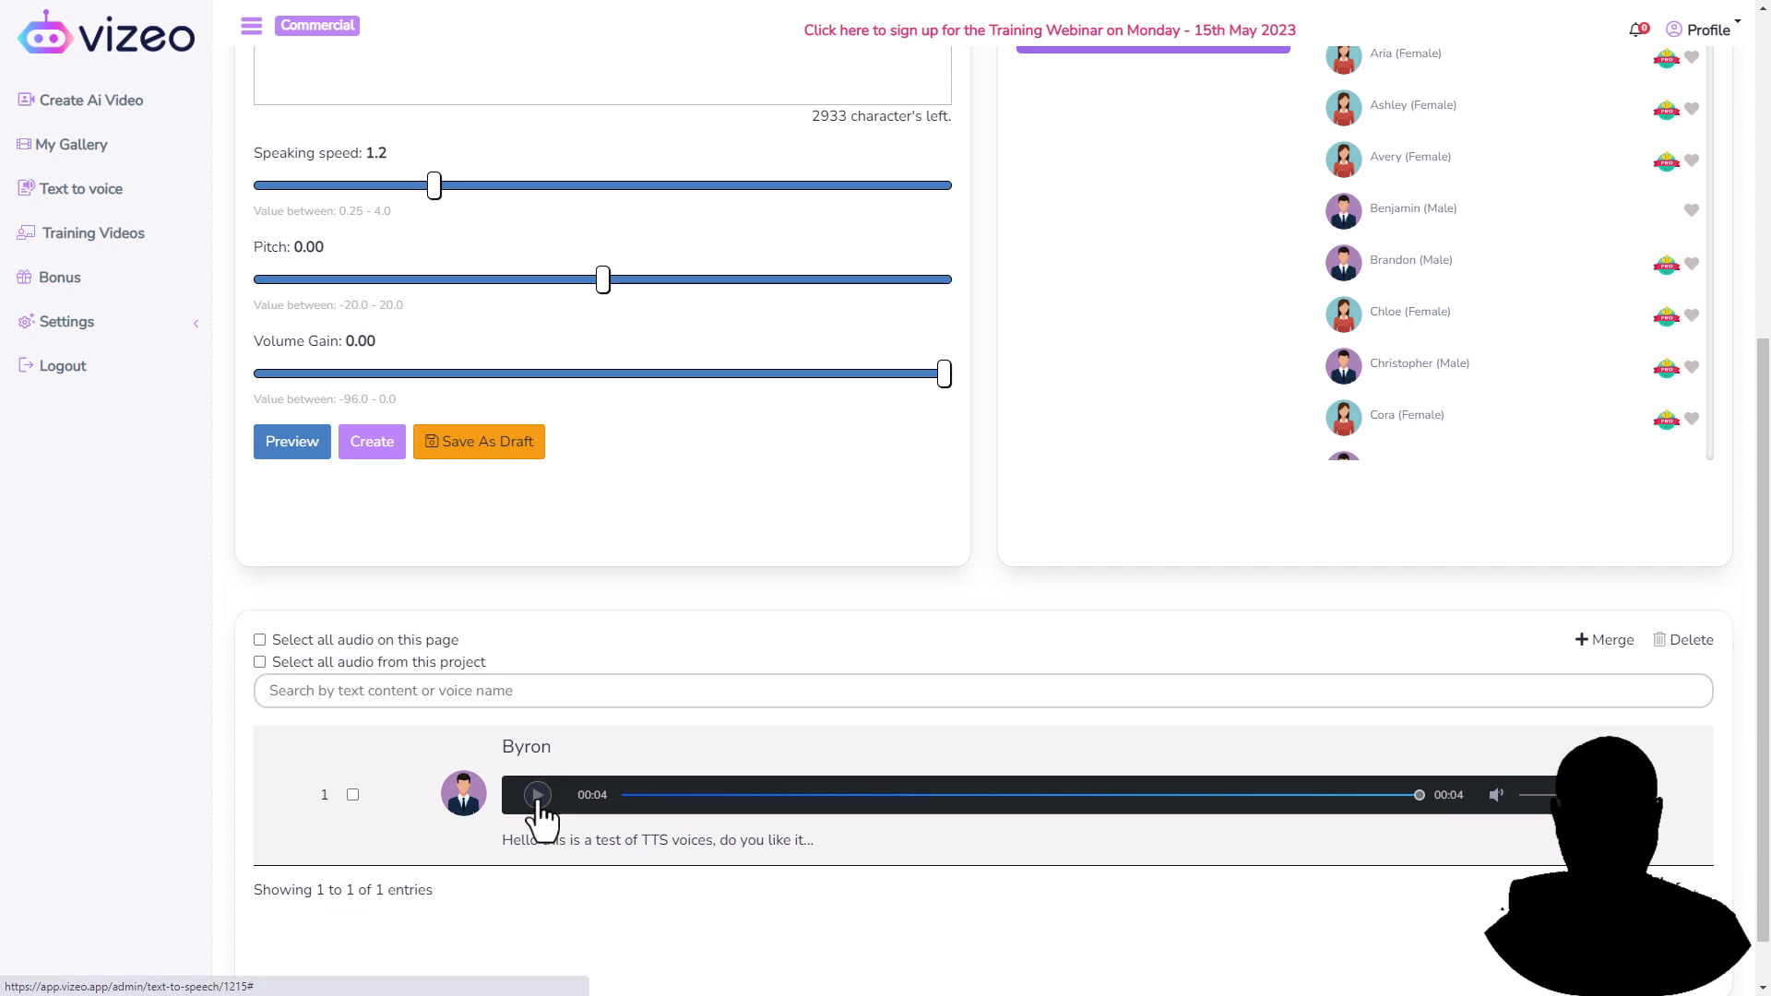
Try to generate a custom voice named "biggvideo" from an uploaded audio file, and close the dialog.
scroll(634, 633, "up", 3)
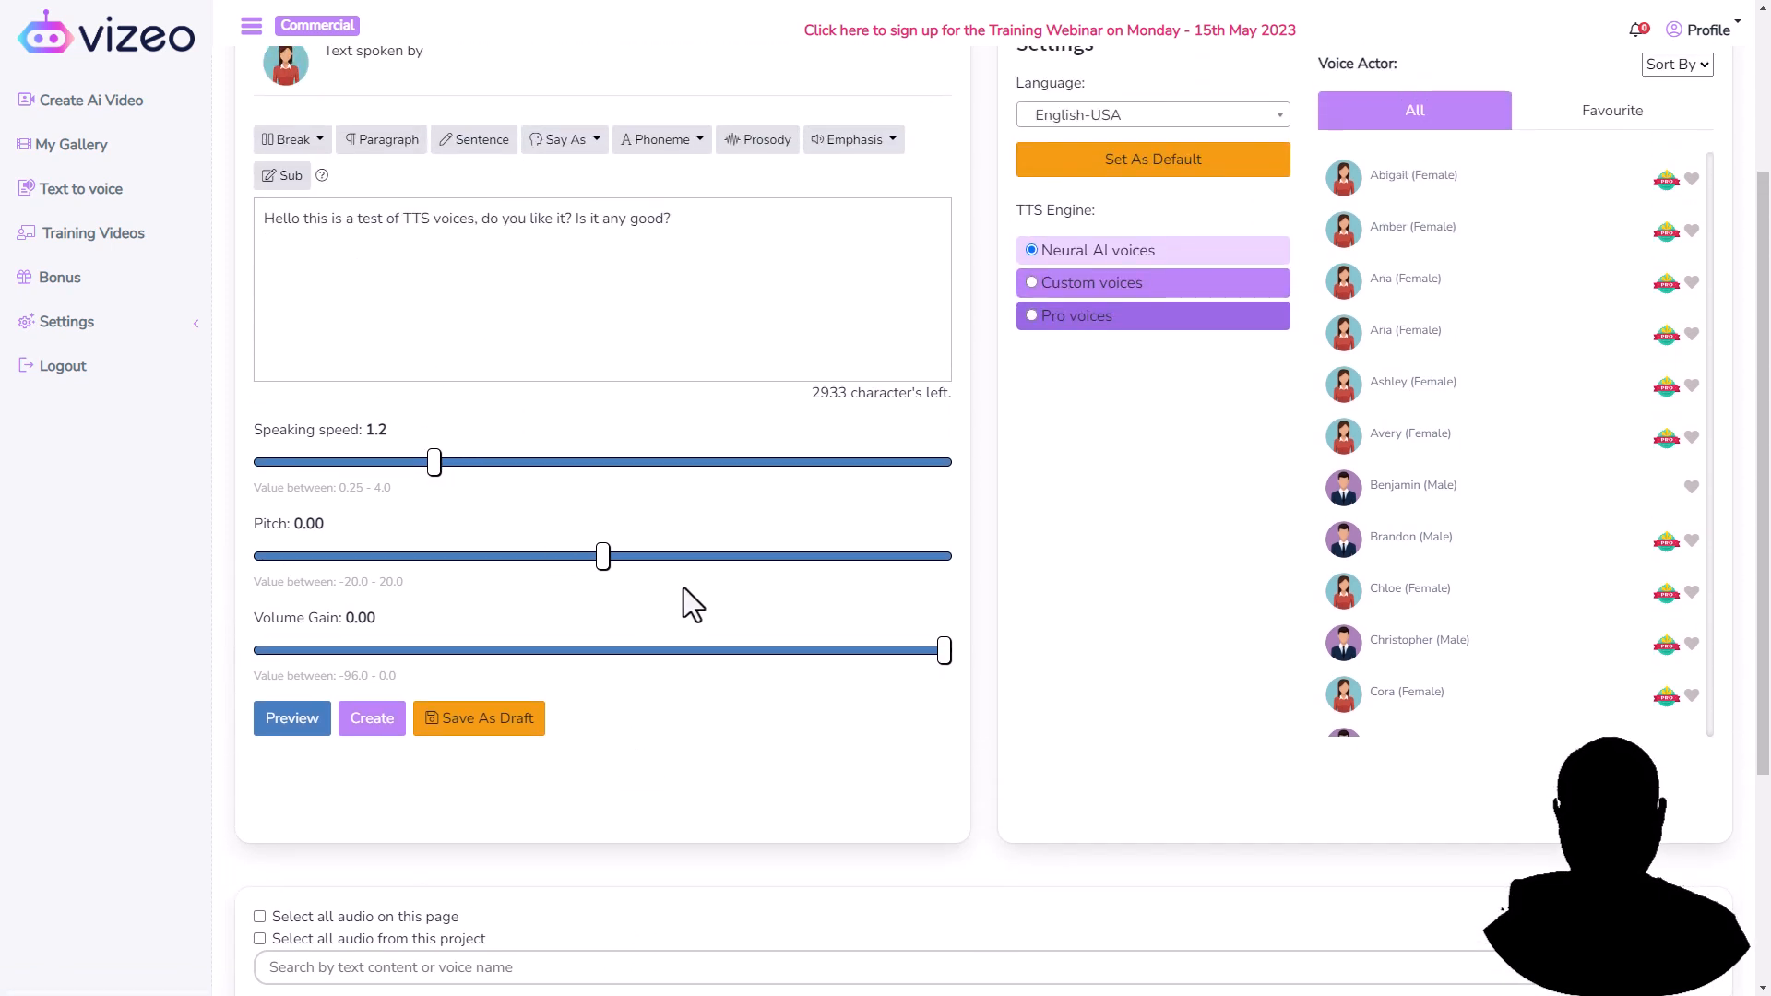
scroll(681, 568, "up", 1)
scroll(690, 584, "up", 3)
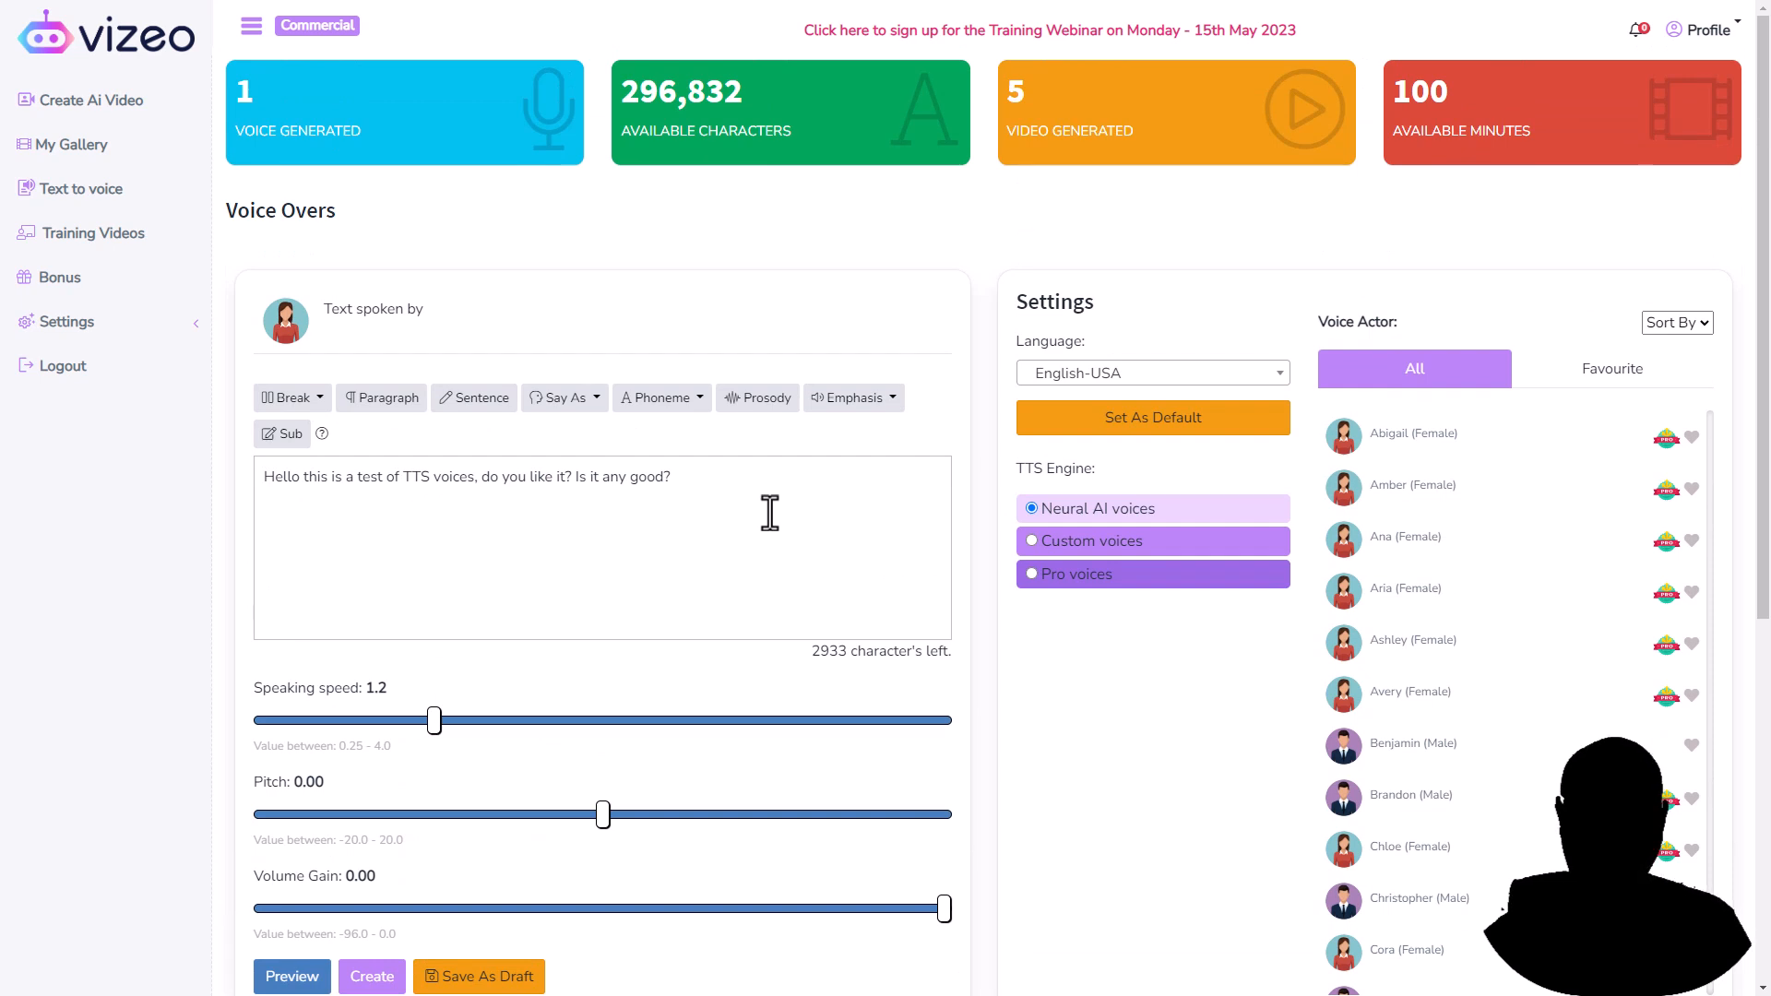
left_click(1032, 542)
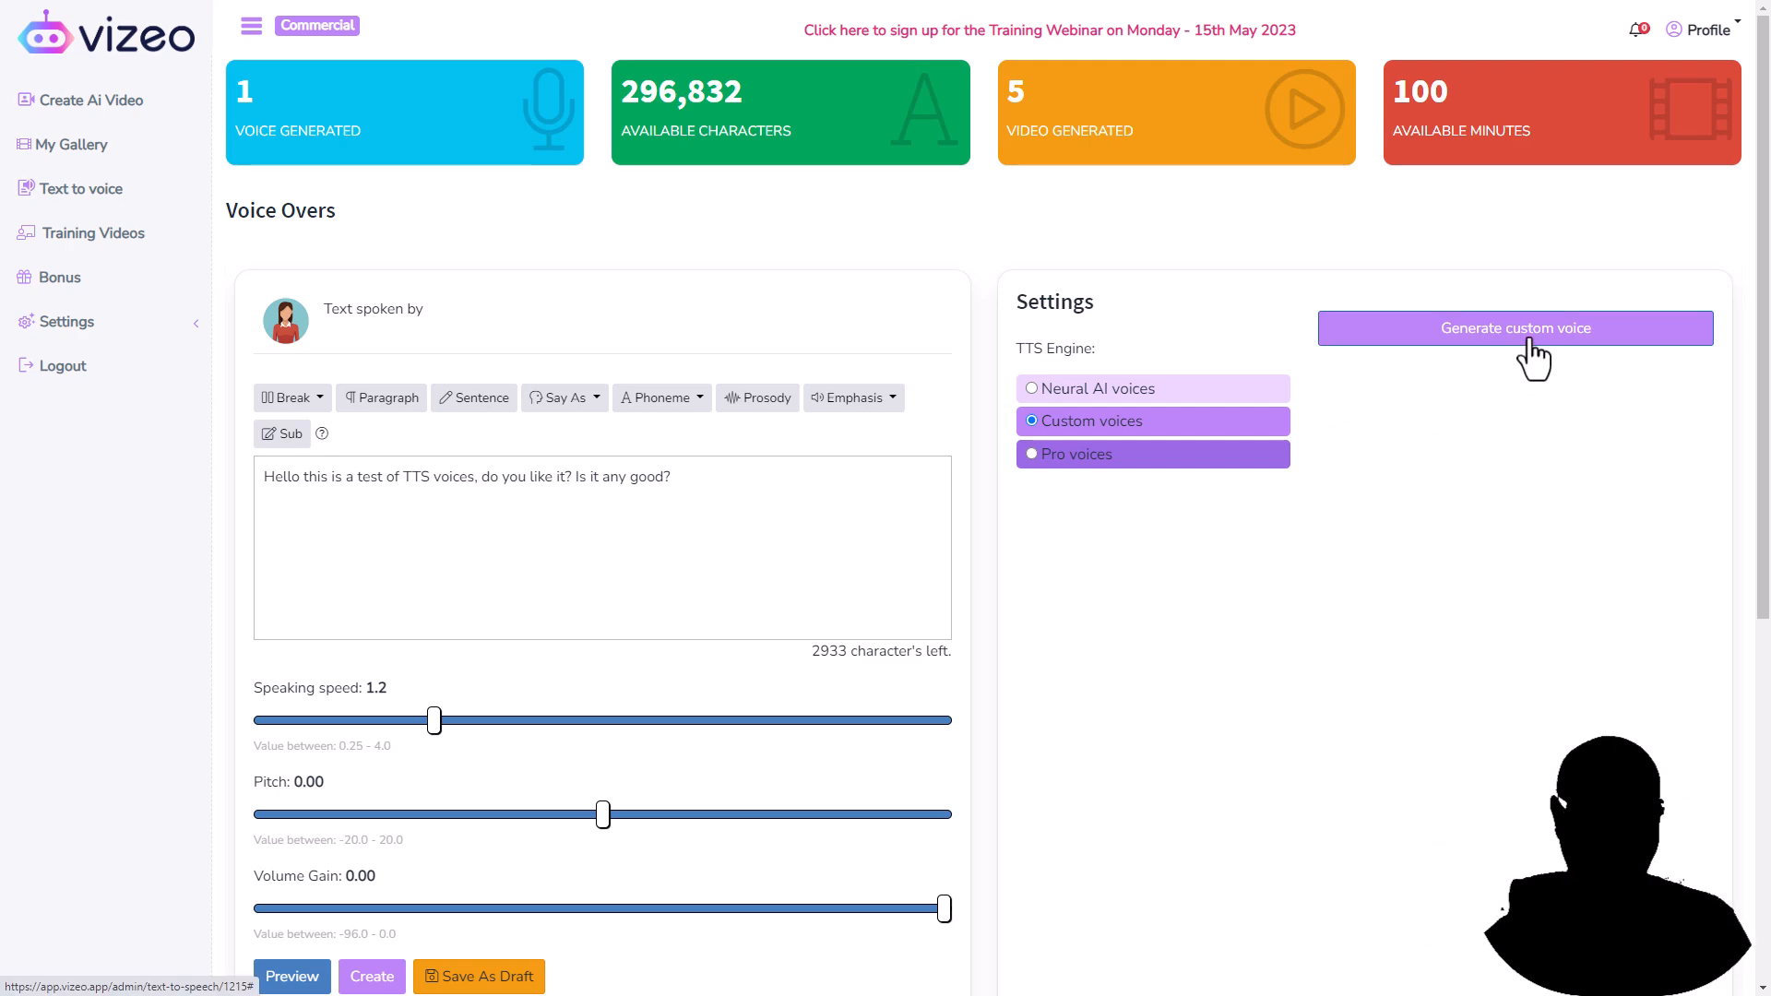
left_click(1530, 339)
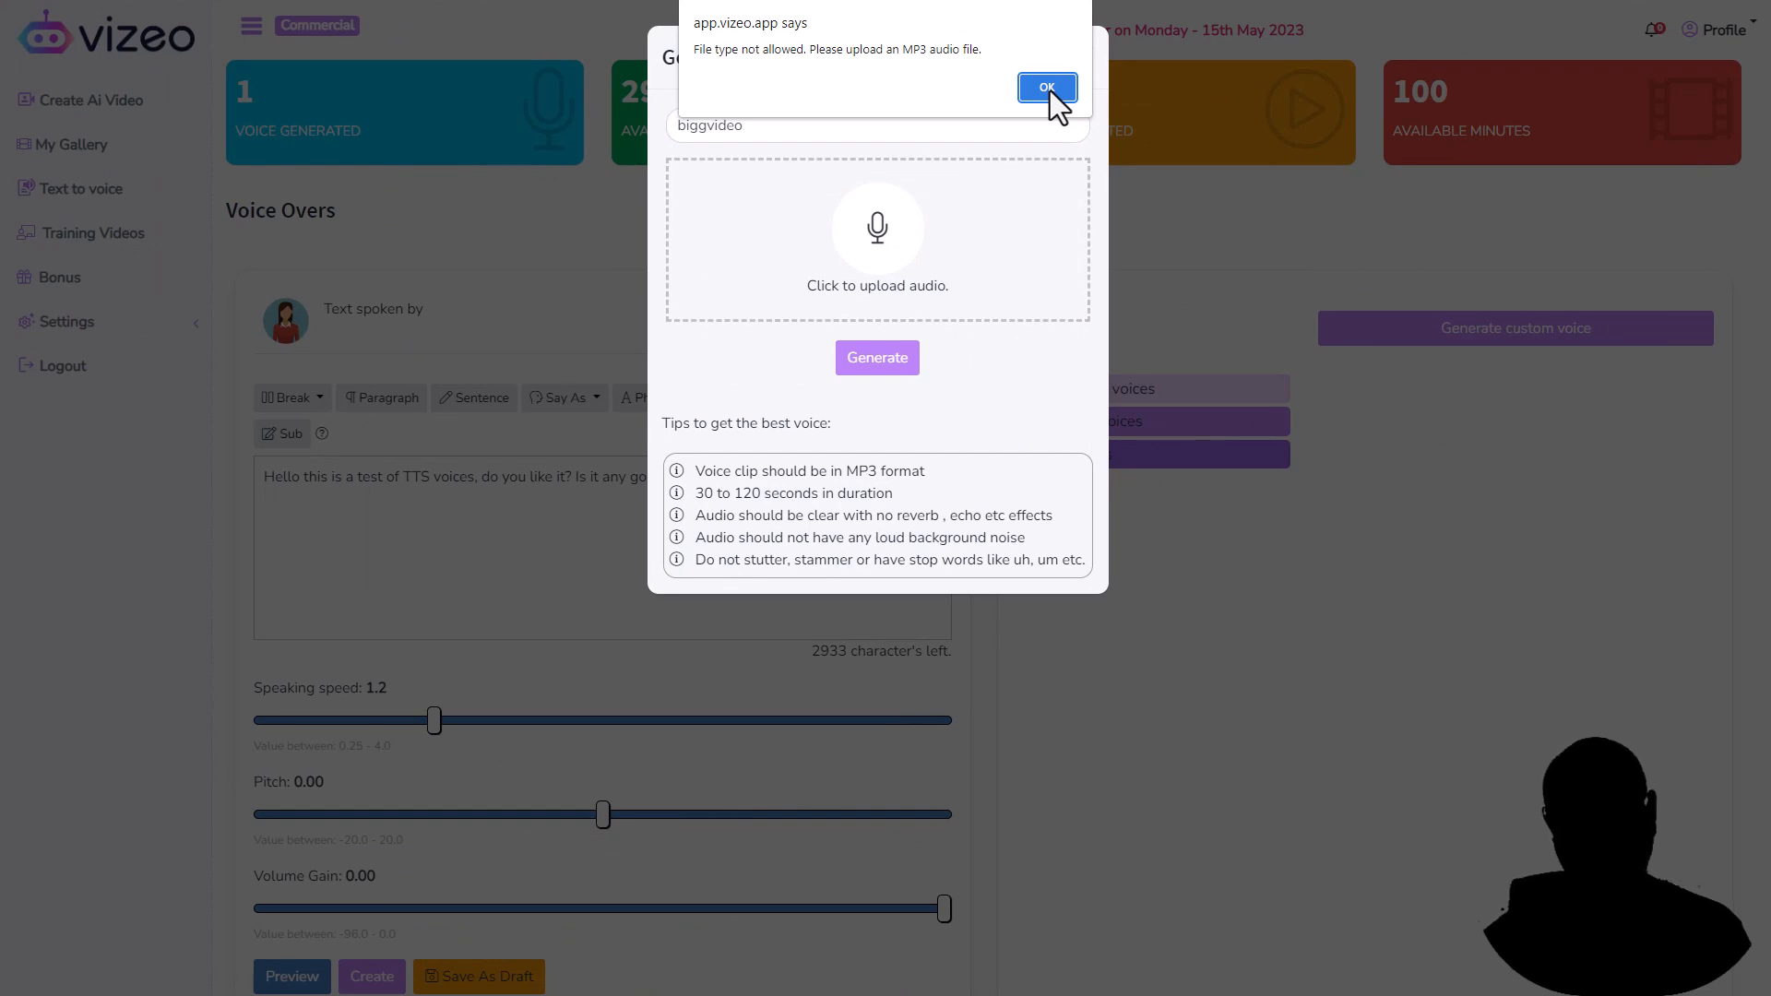
left_click(1048, 88)
left_click(1087, 55)
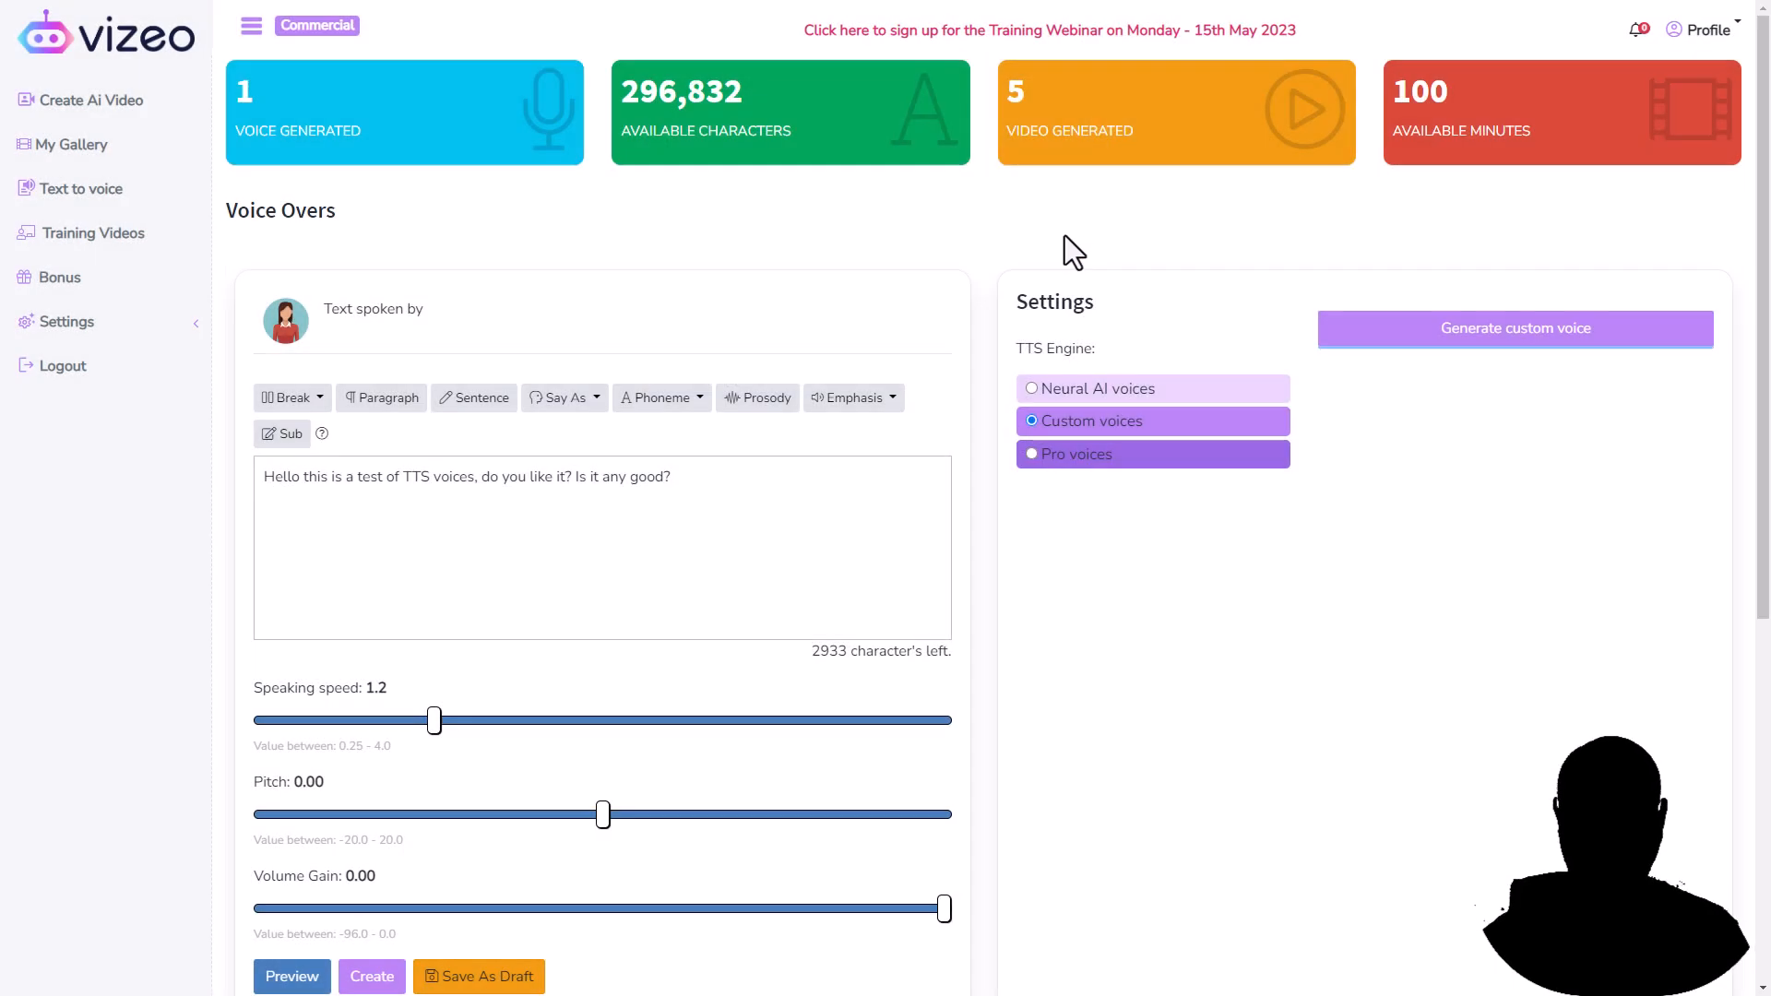
Open My Gallery to view the created videos.
left_click(71, 146)
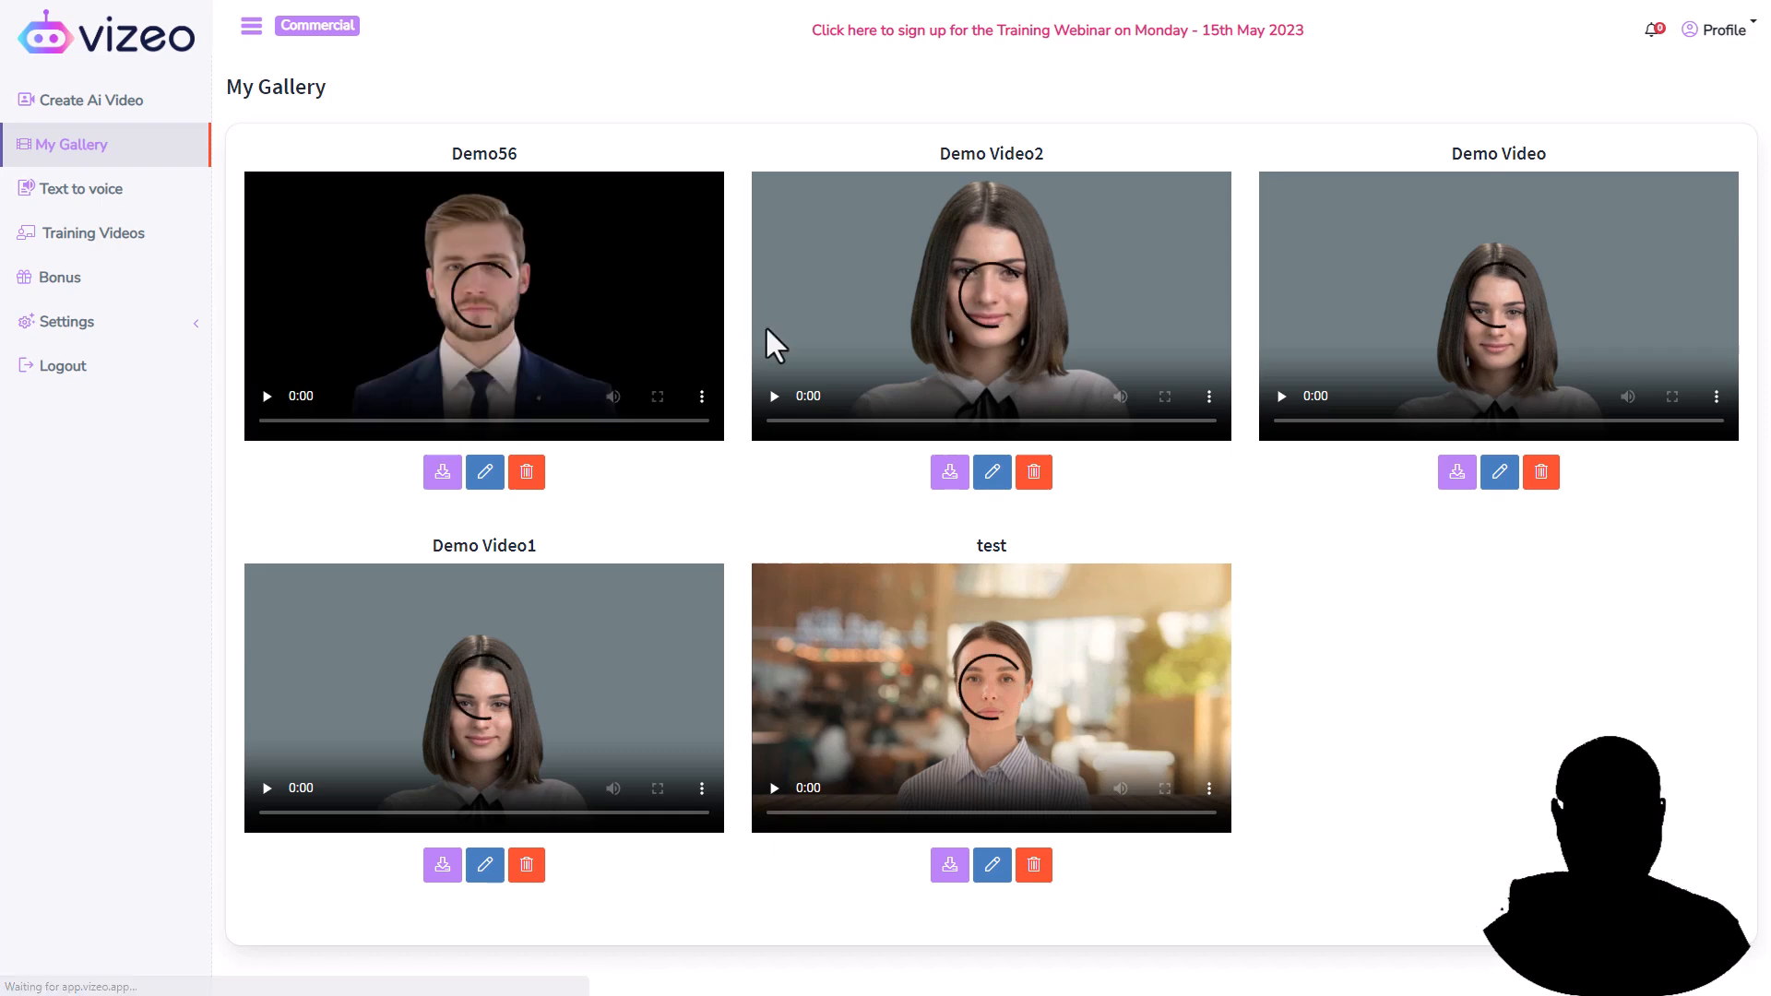